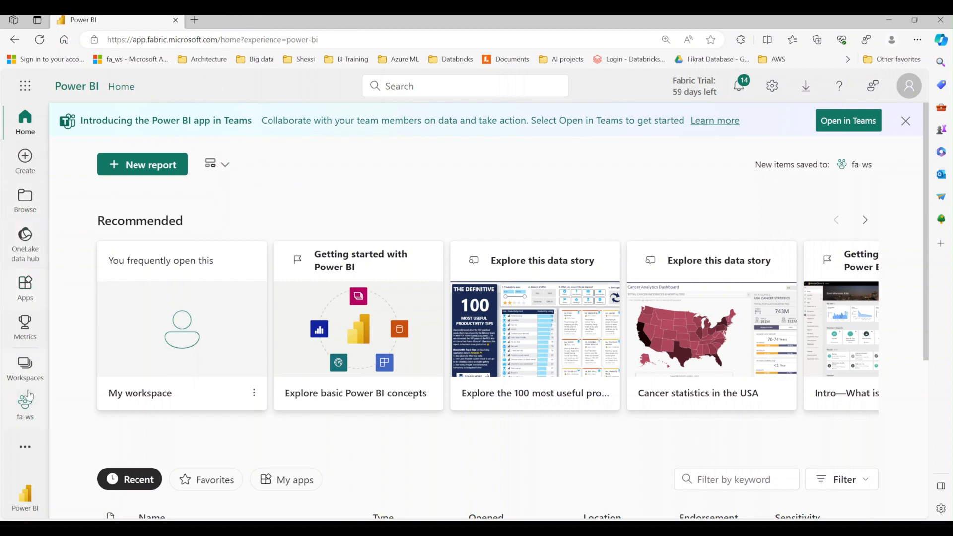
Switch to the Data Factory experience and open the fa-ws workspace.
left_click(29, 500)
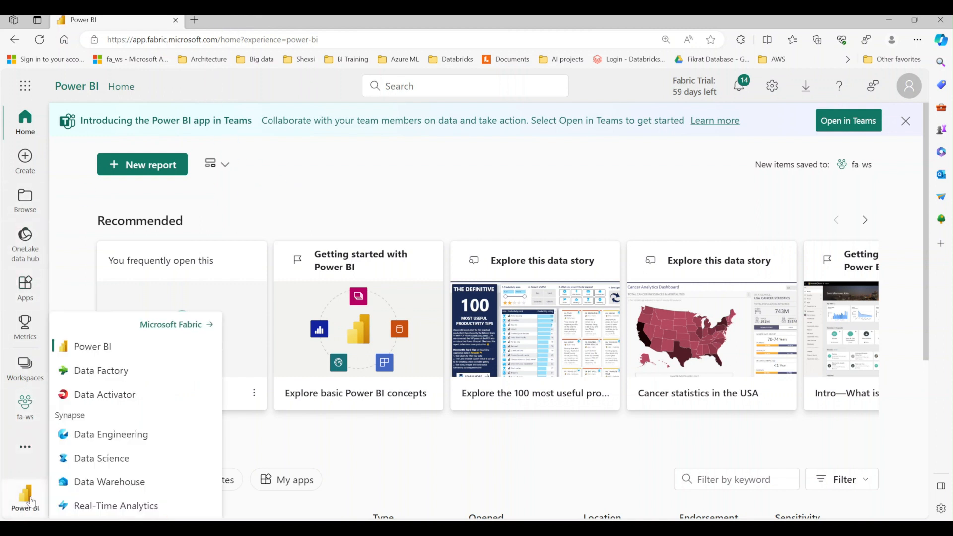
left_click(105, 373)
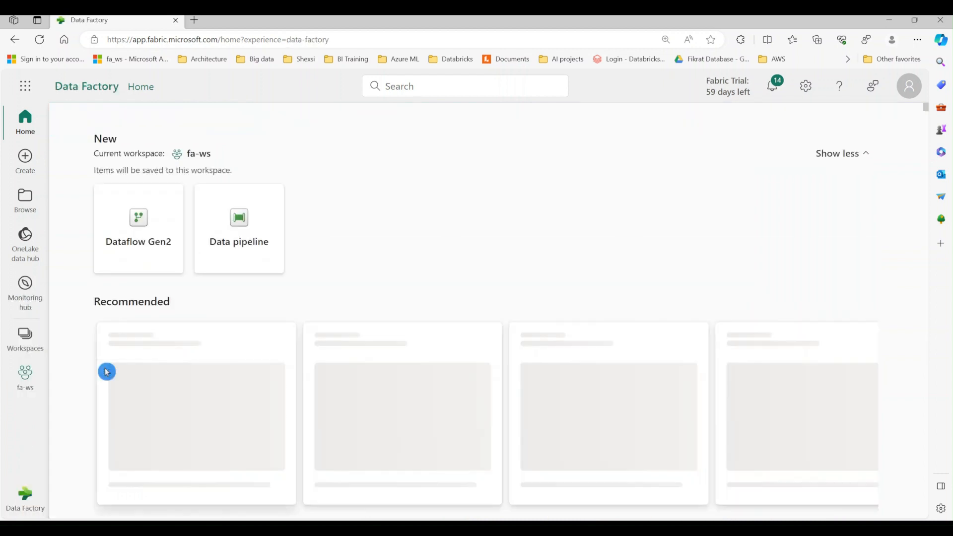
left_click(169, 388)
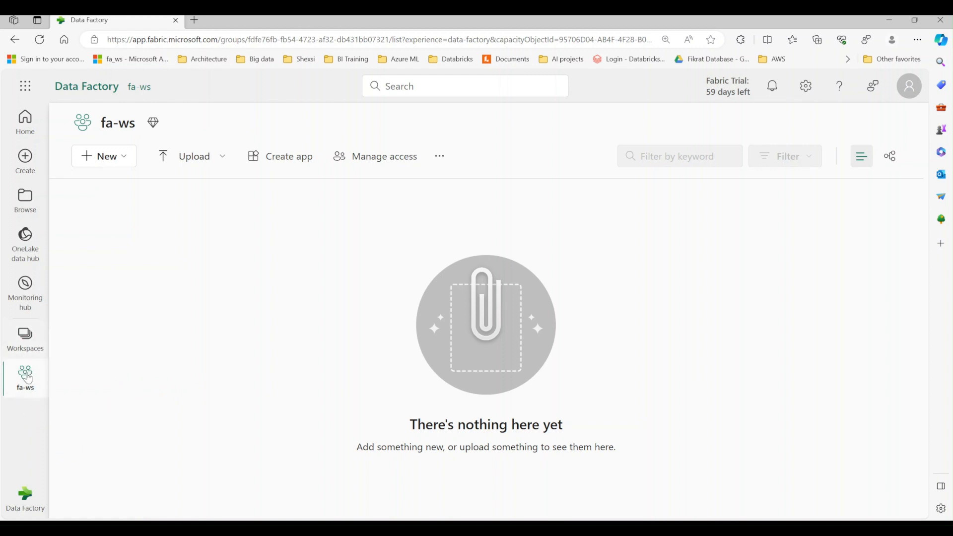
left_click(26, 335)
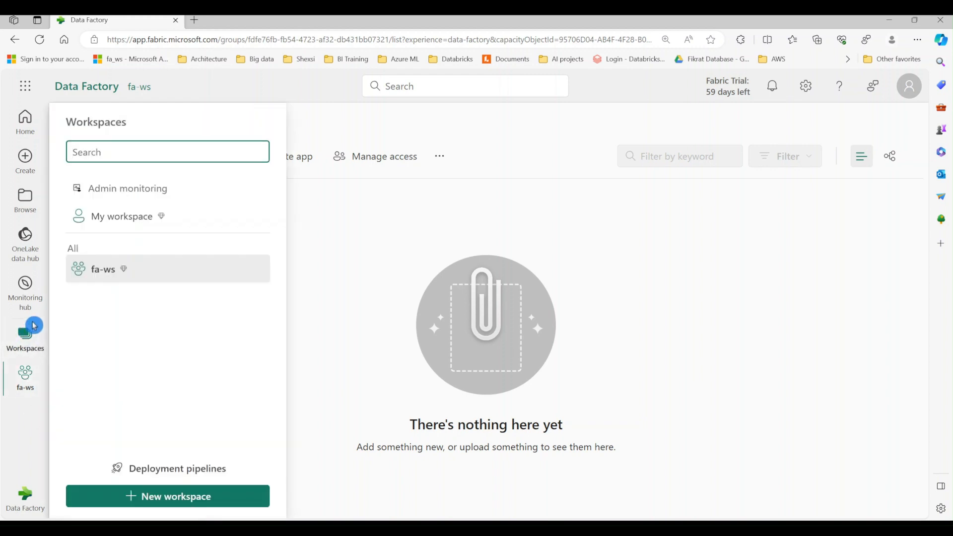
left_click(100, 272)
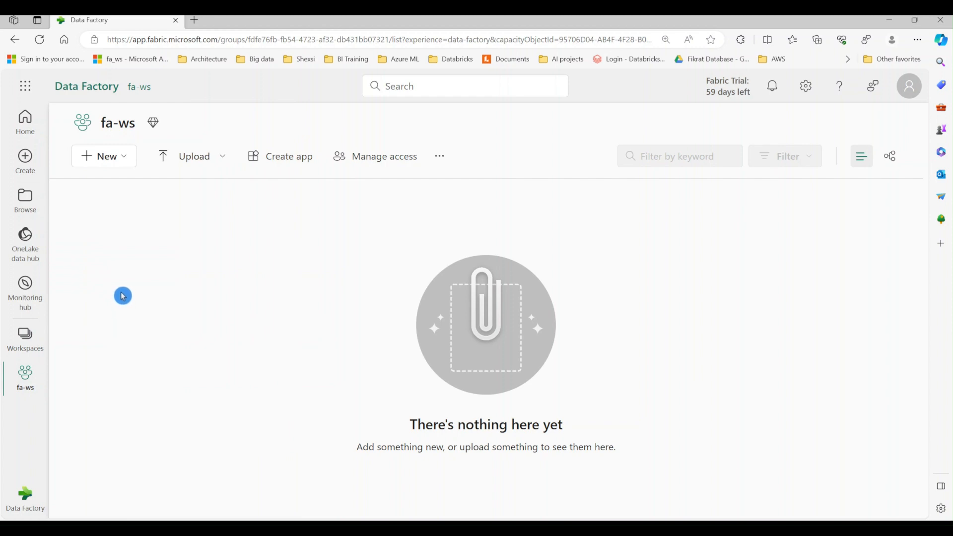
Create a new data pipeline named MyFirstPipeline in the fa-ws workspace.
left_click(125, 158)
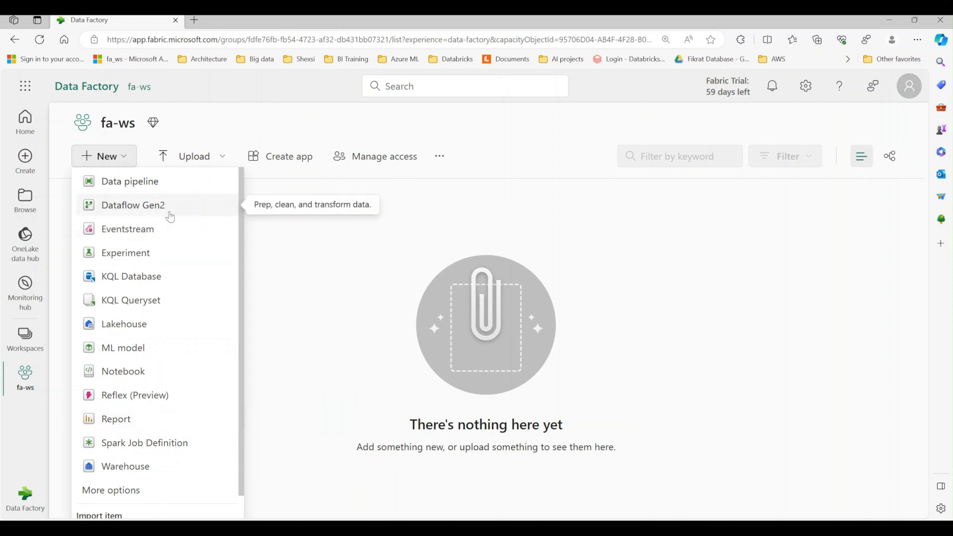
left_click(130, 185)
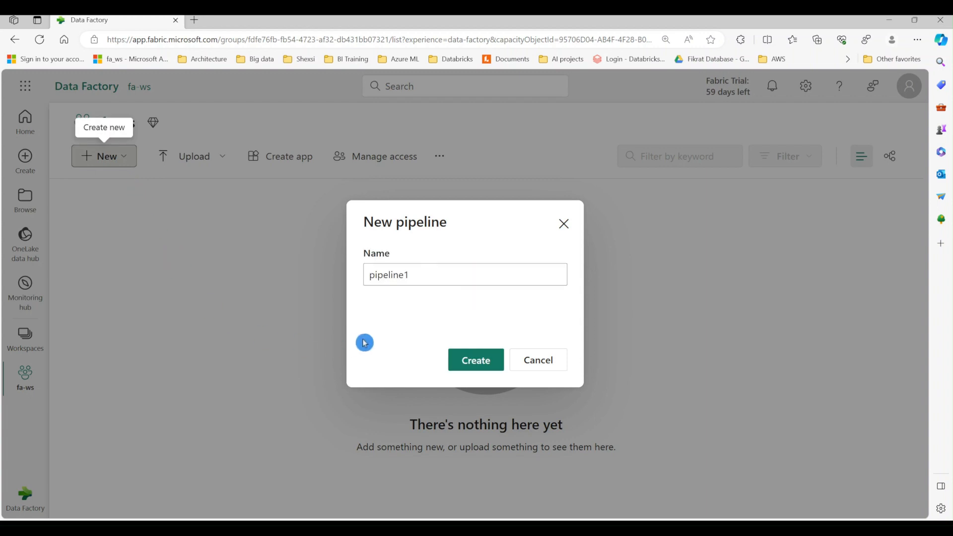
left_click_drag(444, 275, 276, 291)
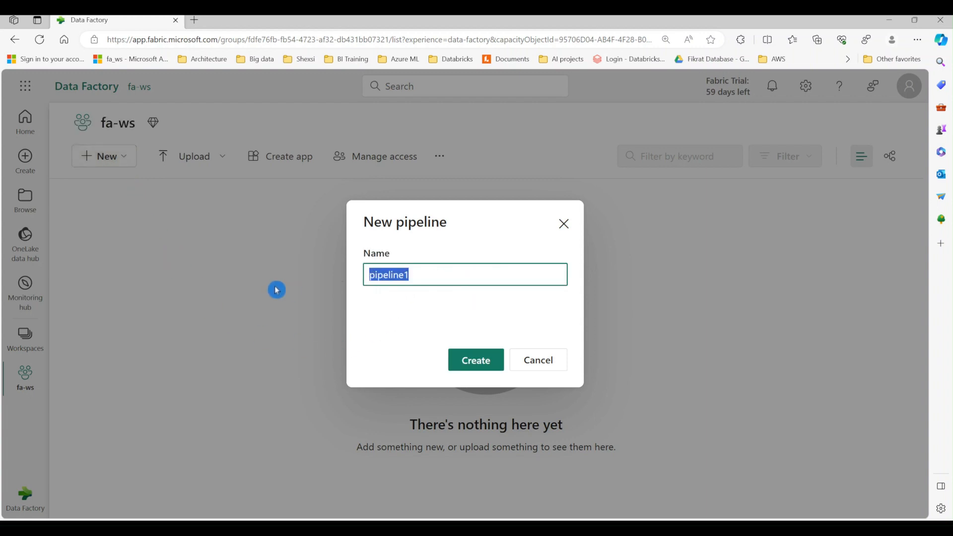
type("MyFirstP")
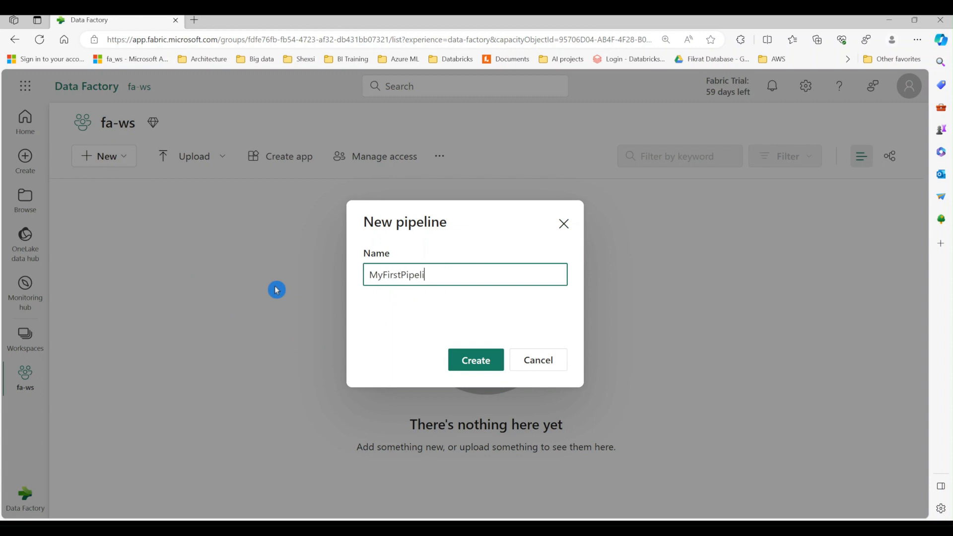
type("ipeline")
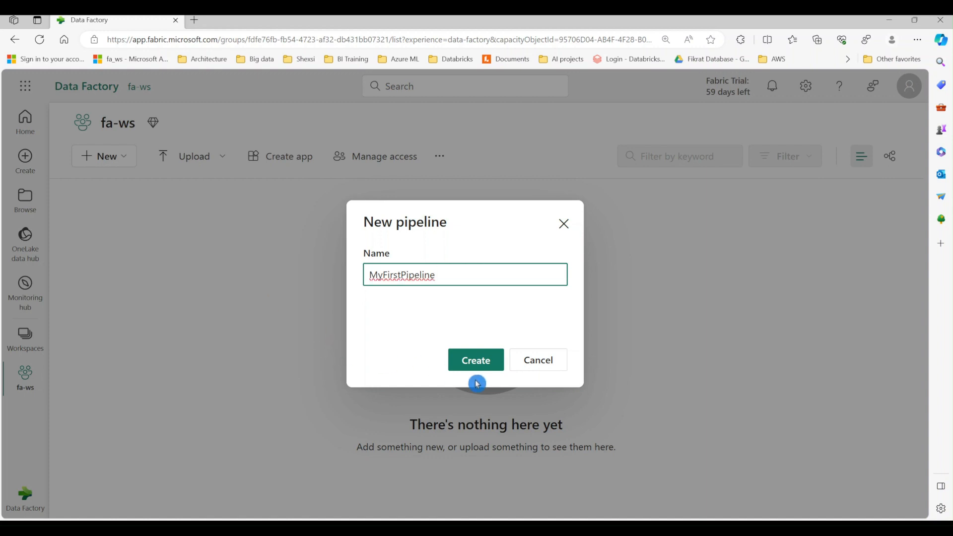
left_click(469, 363)
left_click(469, 363)
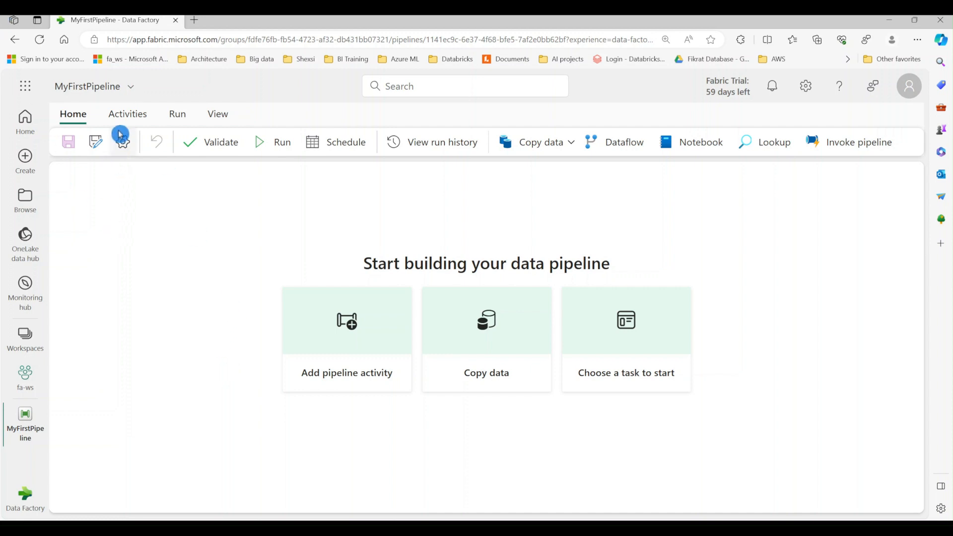
Start a Copy data activity in the pipeline using the copy assistant.
left_click(129, 118)
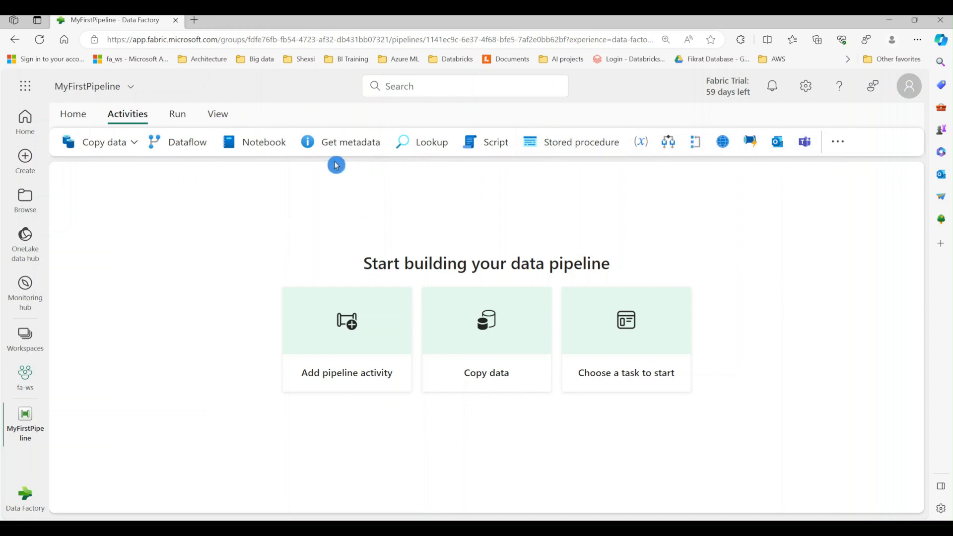
left_click(138, 144)
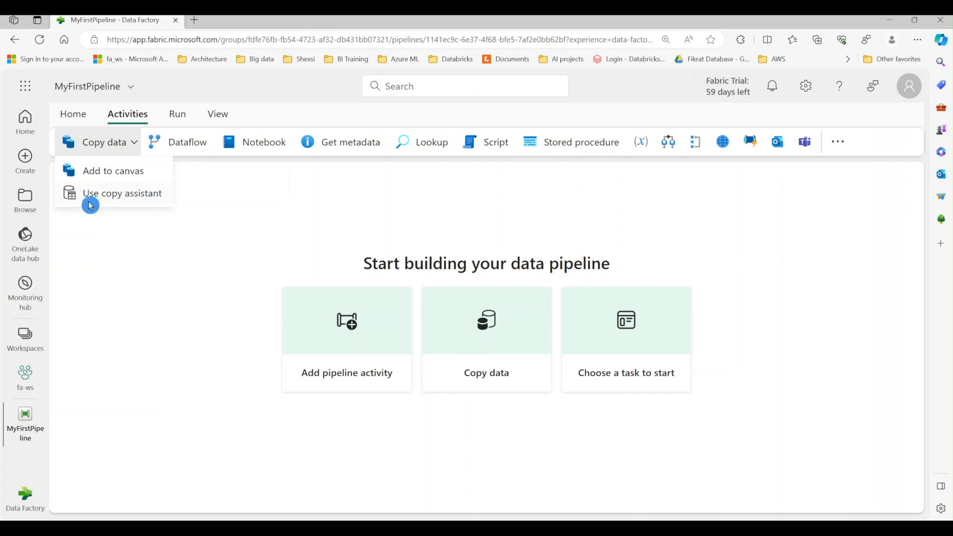
left_click(151, 201)
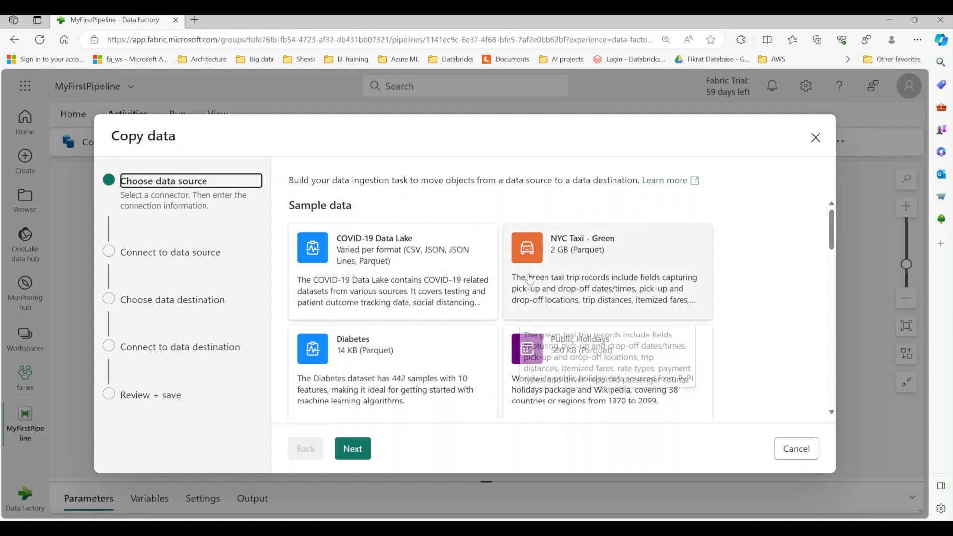
Examine the sample datasets and data source connectors offered for the copy task.
left_click(447, 137)
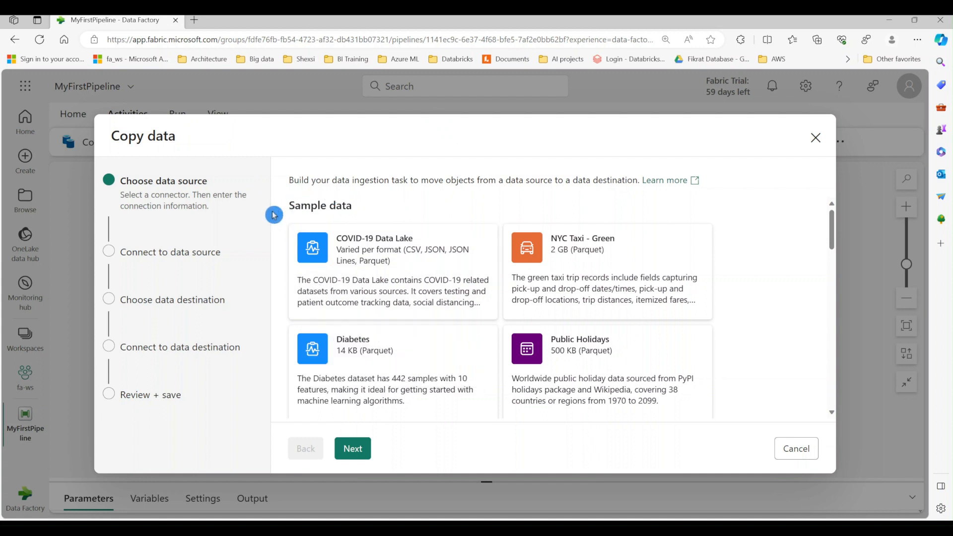
scroll(653, 304, "down", 1)
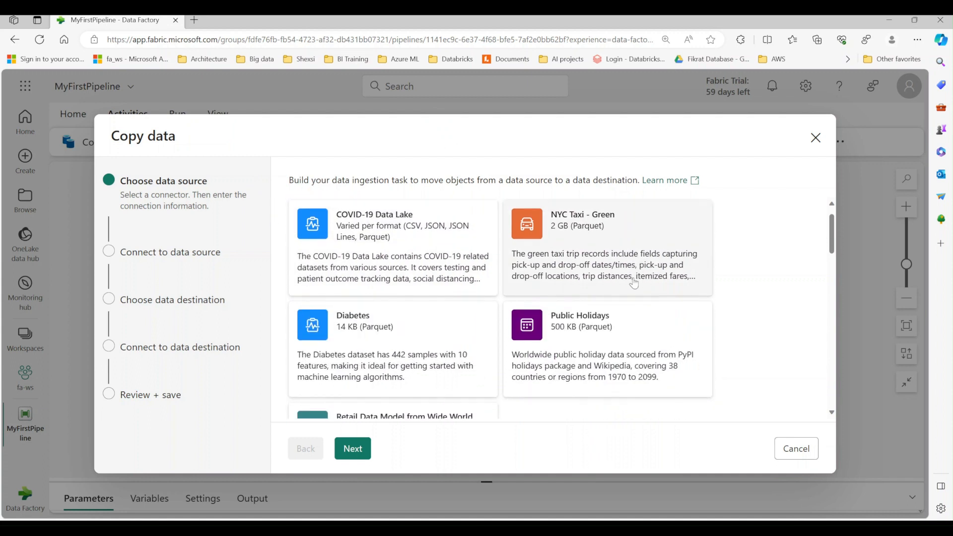
scroll(615, 276, "down", 4)
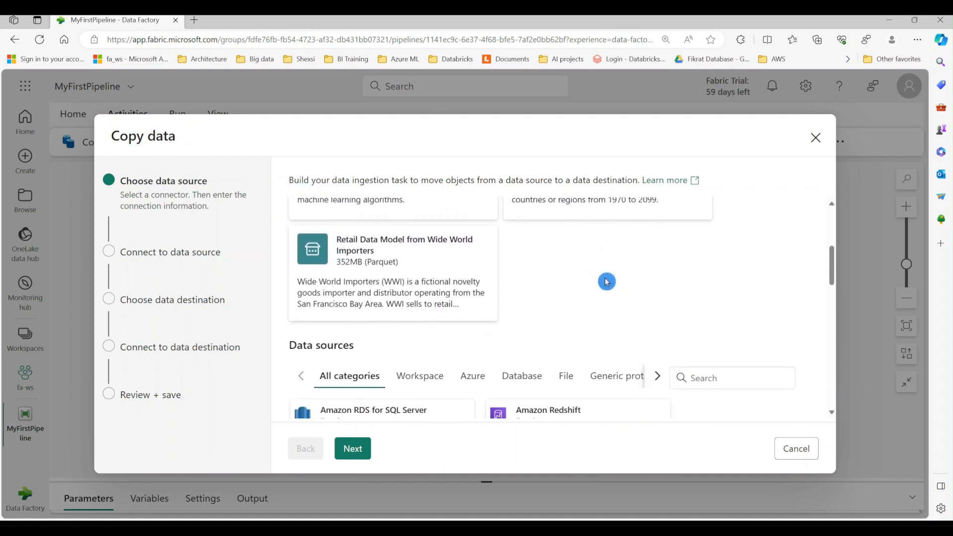
scroll(606, 282, "down", 1)
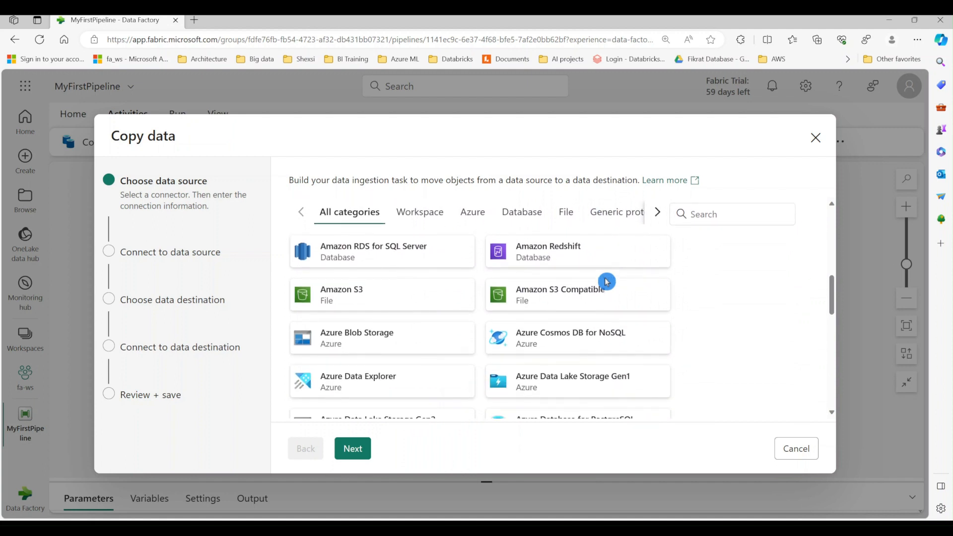
scroll(606, 280, "up", 1)
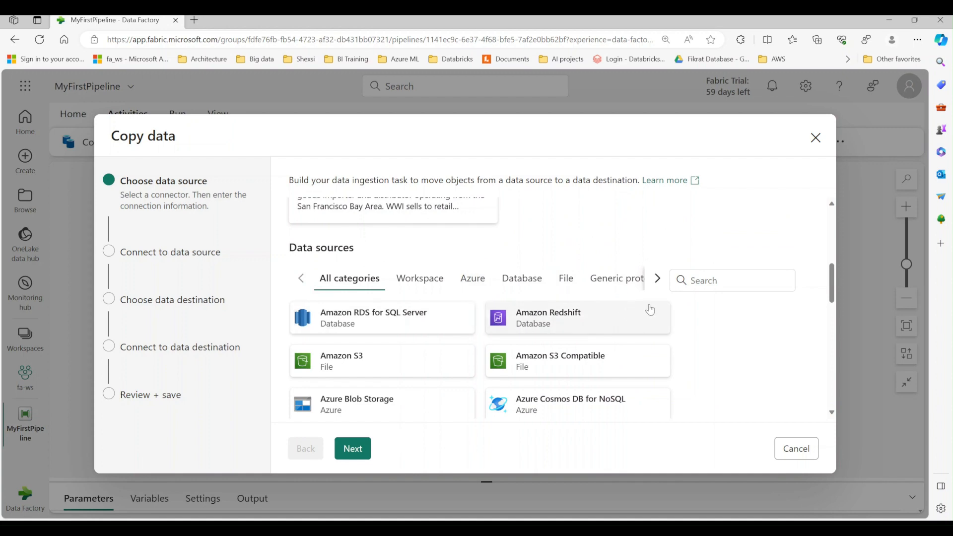
scroll(487, 352, "down", 1)
scroll(487, 352, "up", 4)
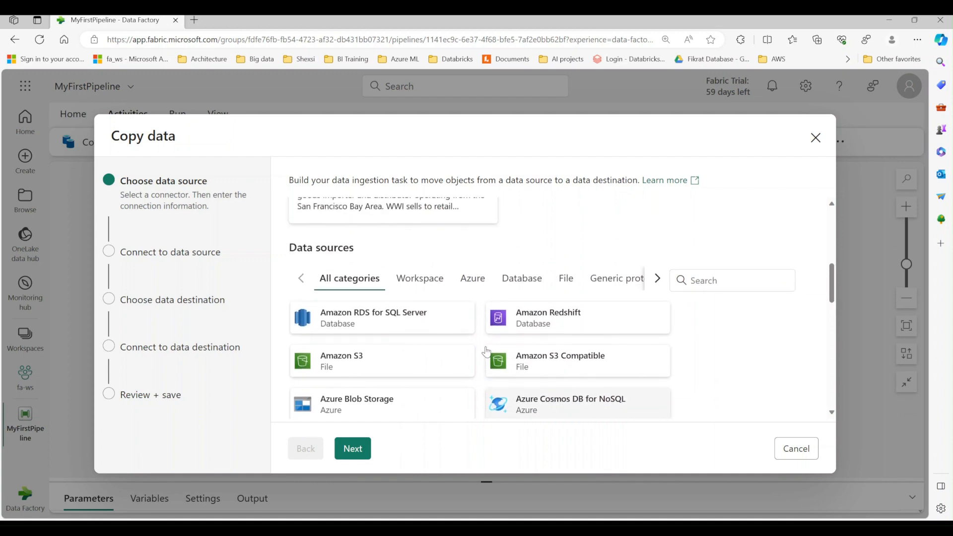
scroll(487, 352, "up", 2)
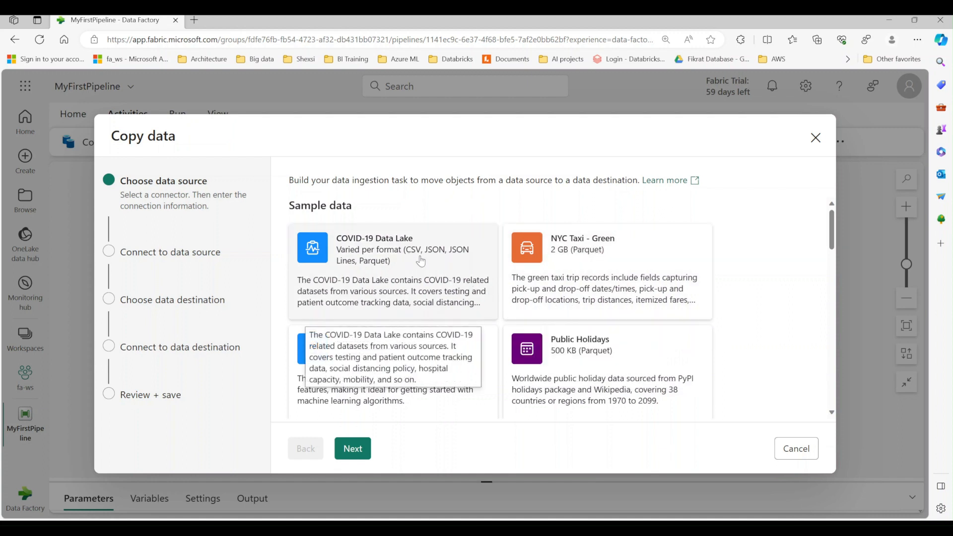
Choose the COVID-19 Data Lake sample as the data source, using its Bing COVID-19 dataset in CSV format.
left_click(365, 254)
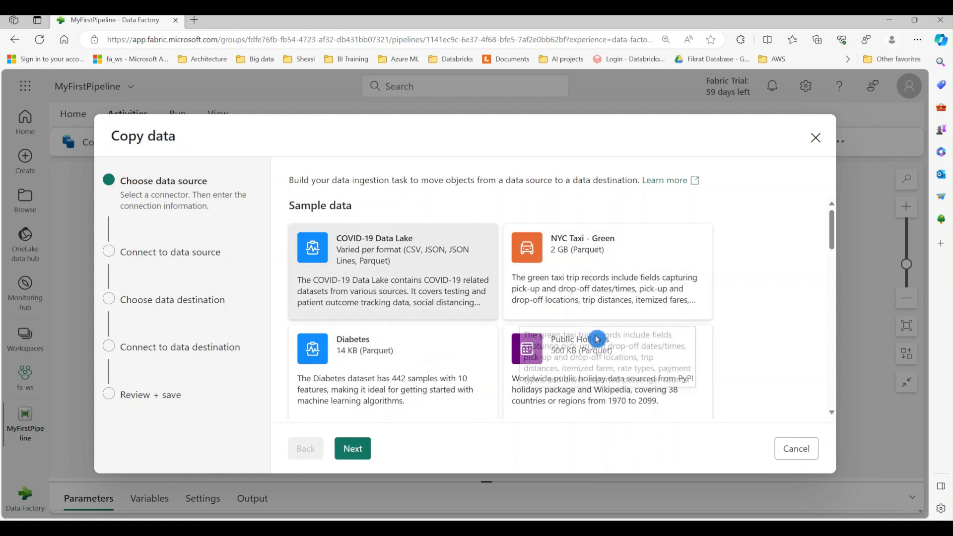
left_click(353, 449)
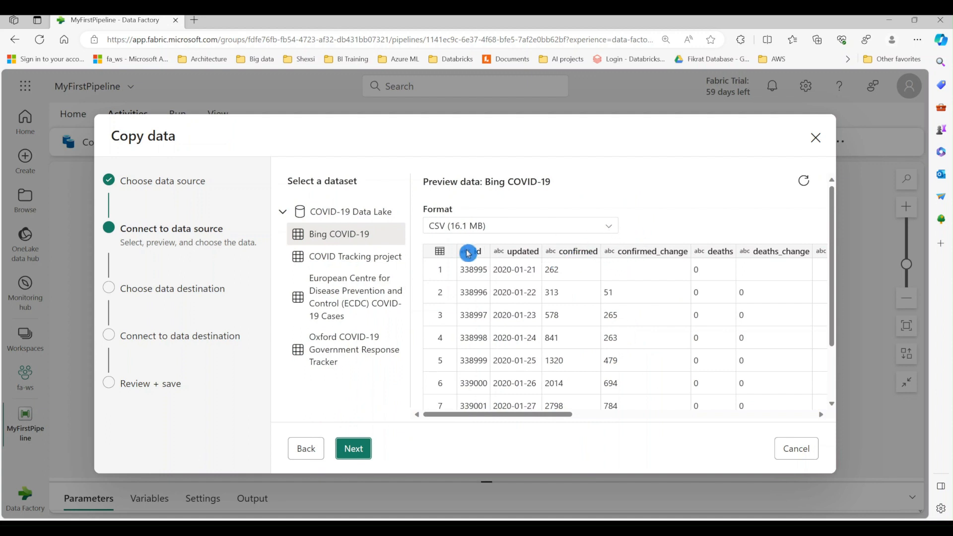
left_click(608, 227)
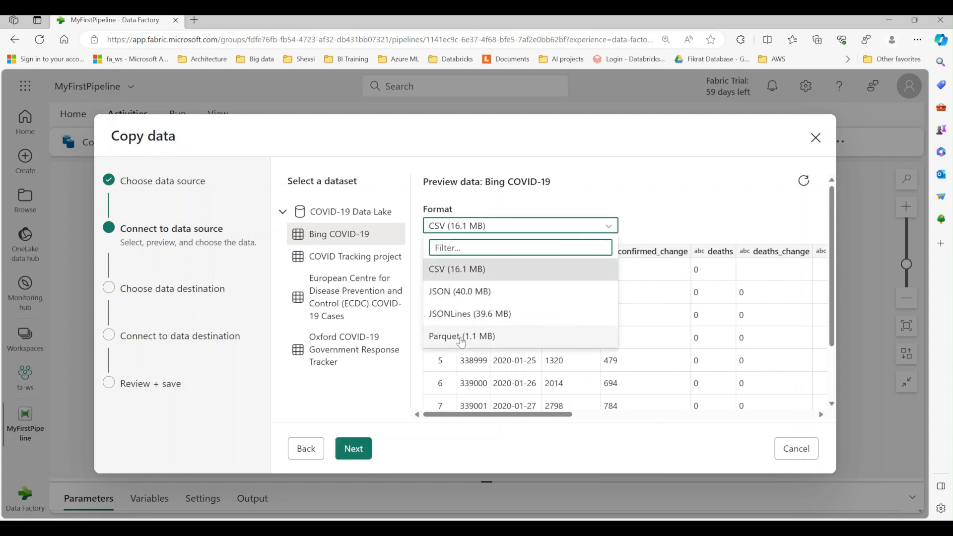
left_click(447, 274)
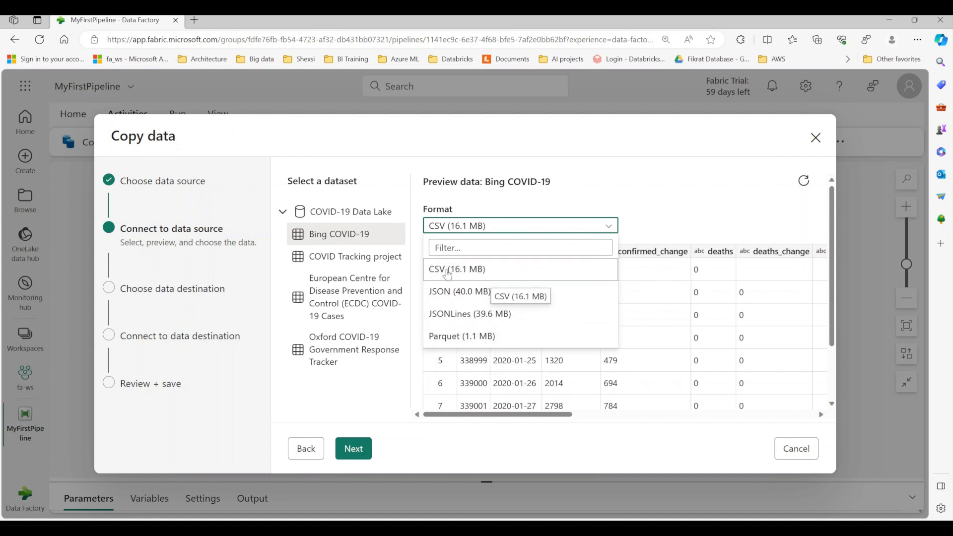
left_click(447, 274)
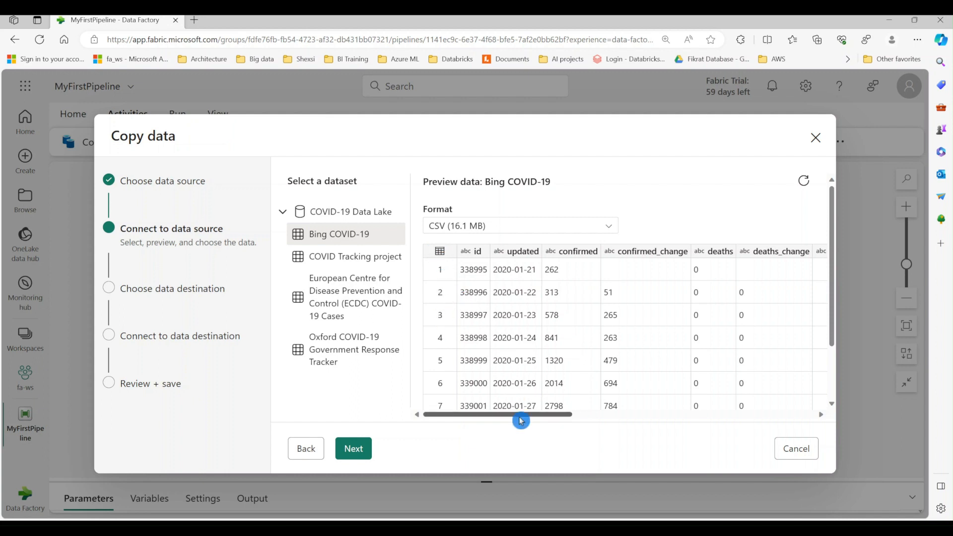
left_click_drag(521, 421, 523, 389)
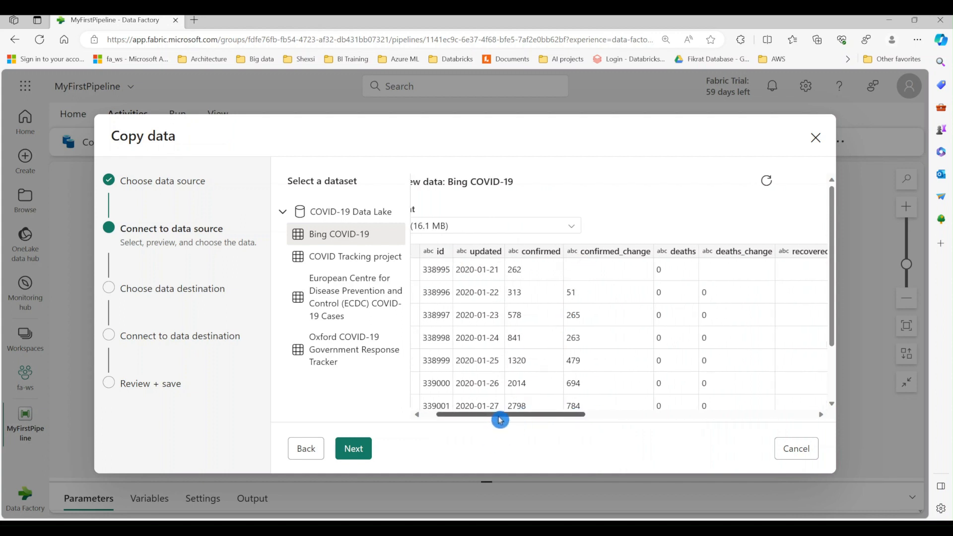
left_click_drag(499, 415, 484, 415)
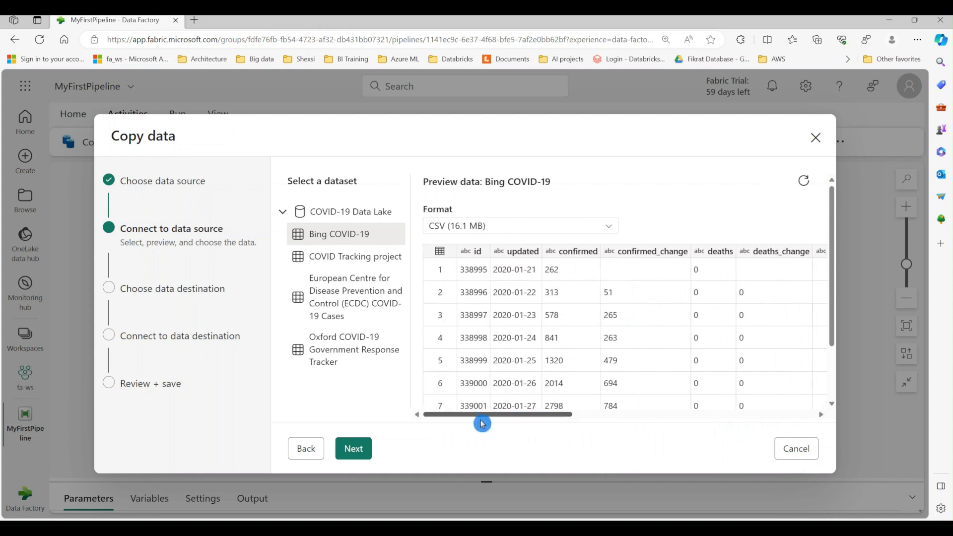
mouse_move(500, 415)
left_mouse_down()
mouse_move(797, 415)
mouse_move(704, 426)
mouse_move(501, 425)
mouse_move(557, 427)
mouse_move(770, 419)
mouse_move(501, 414)
left_mouse_up()
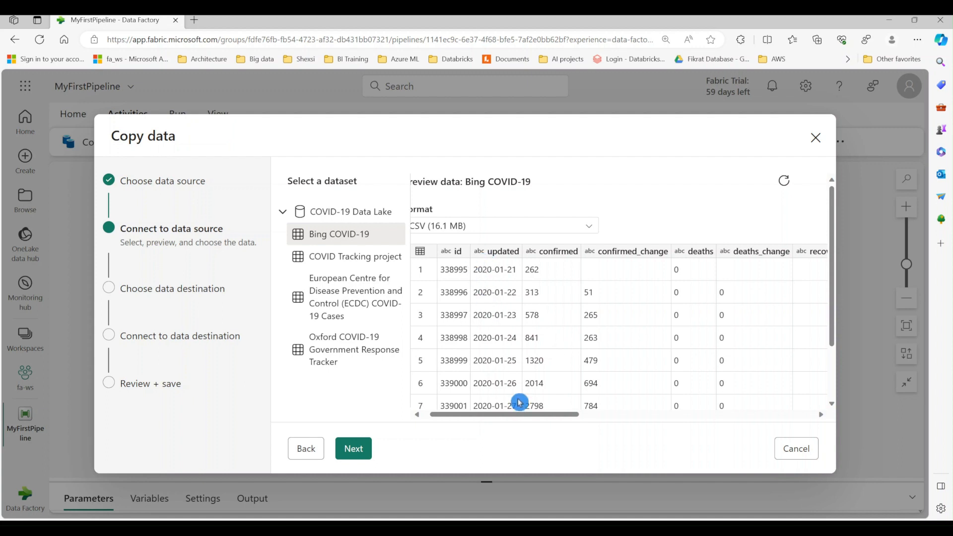
left_click_drag(468, 416, 497, 416)
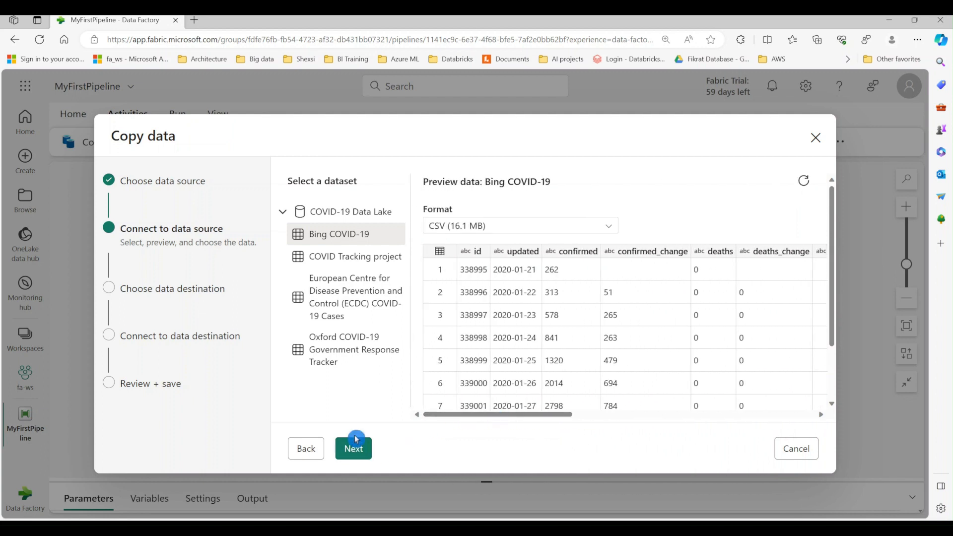
left_click(352, 452)
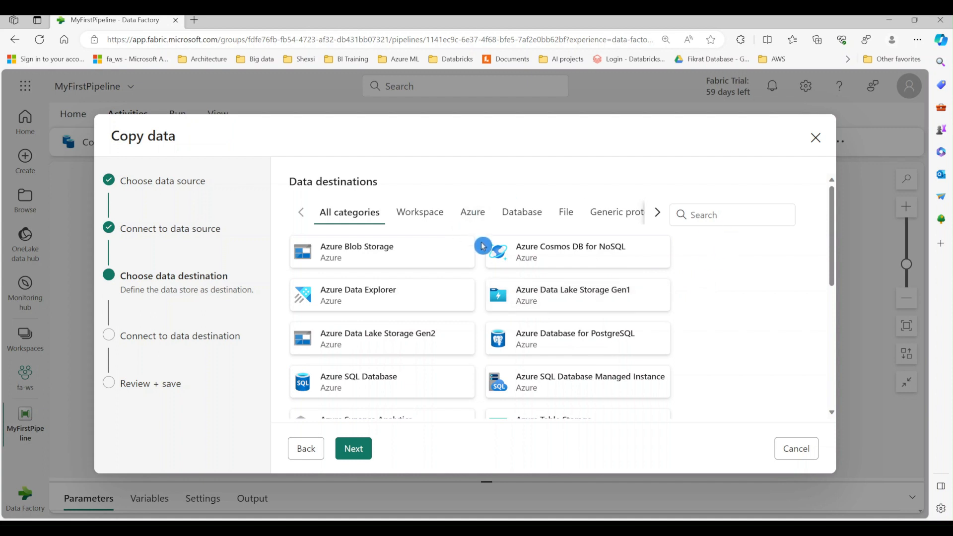
Choose a Lakehouse from the Workspace category as the data destination.
left_click(420, 215)
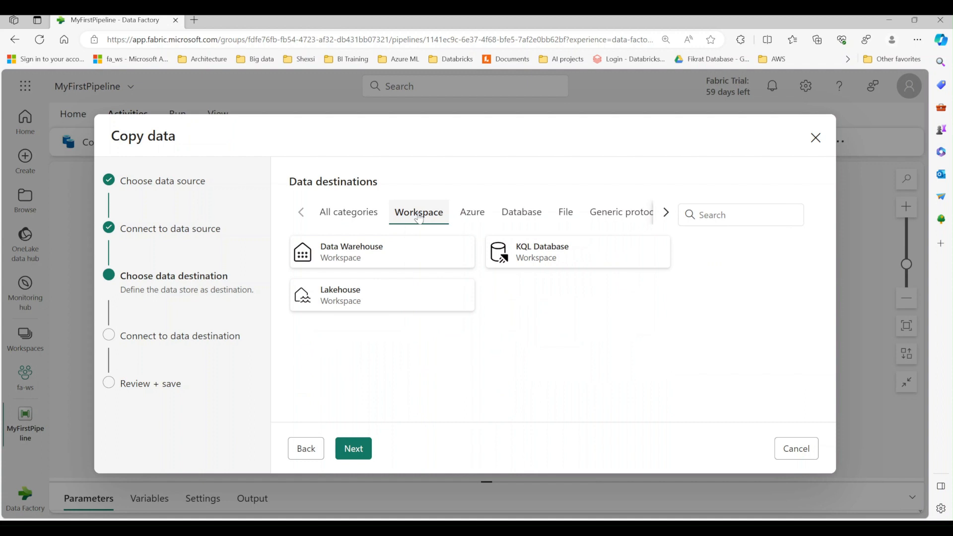
left_click(352, 300)
left_click(411, 317)
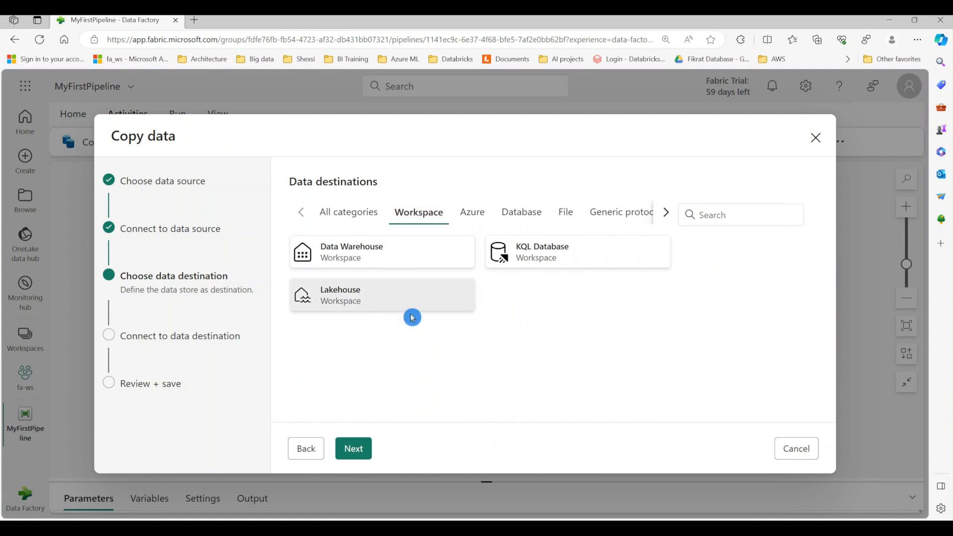
left_click(353, 449)
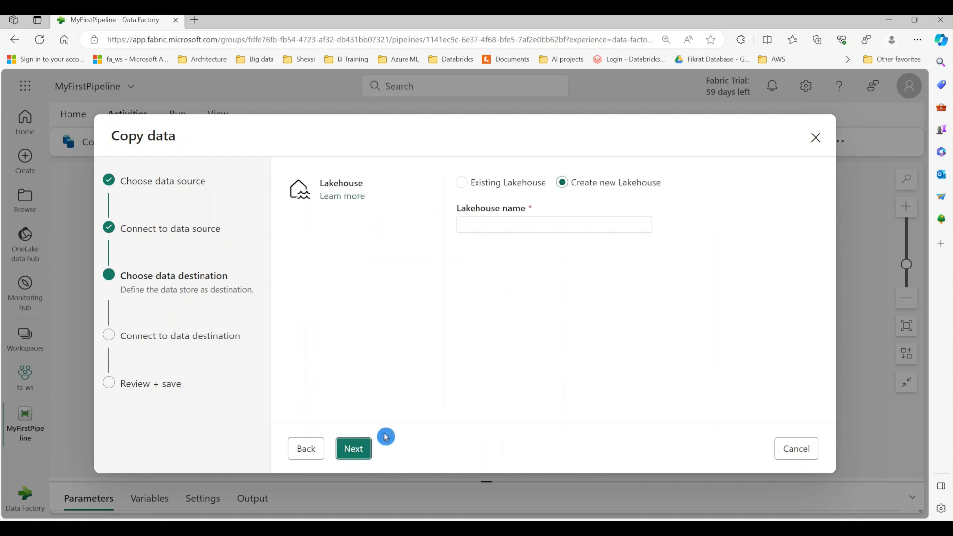
Name the new Lakehouse CovidLH and continue to the destination table settings.
left_click(488, 221)
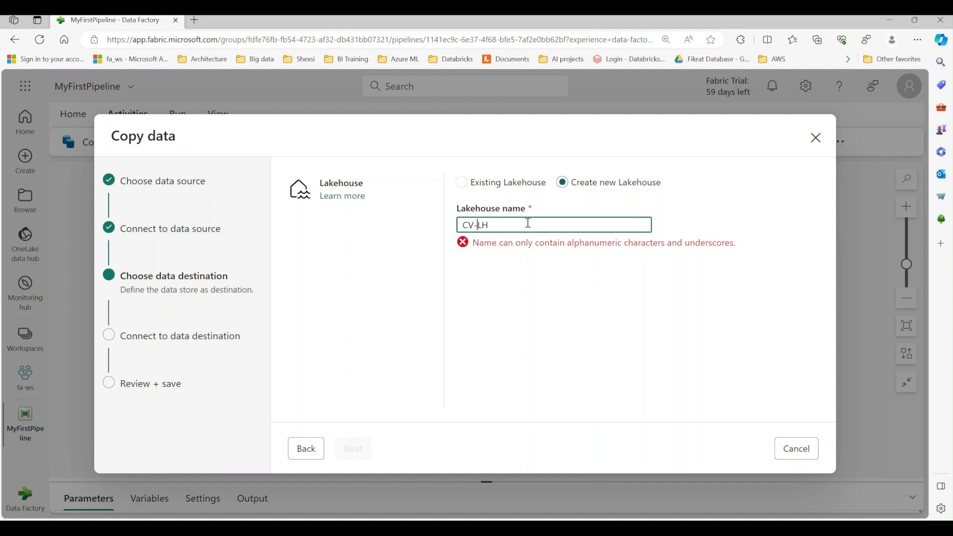
key("BackSpace")
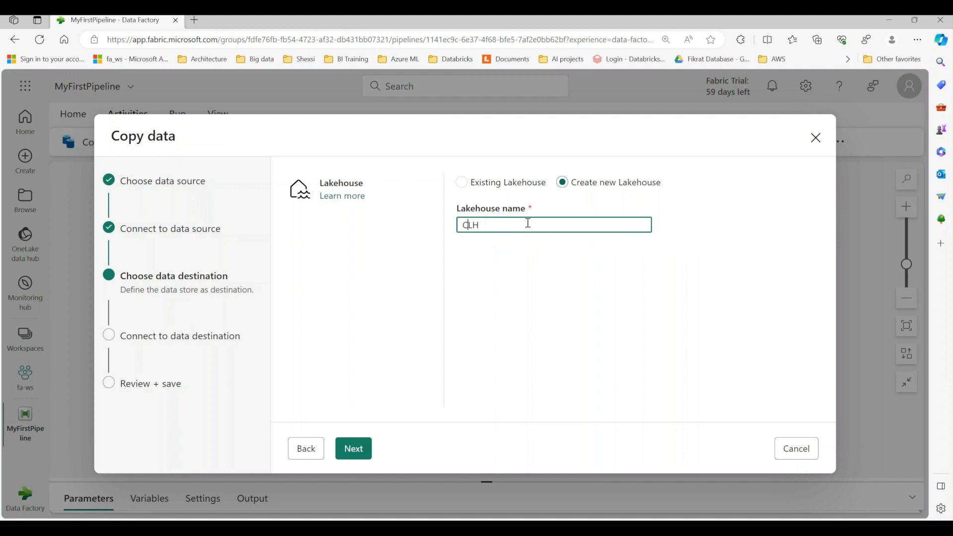
type("ovid")
left_click(362, 450)
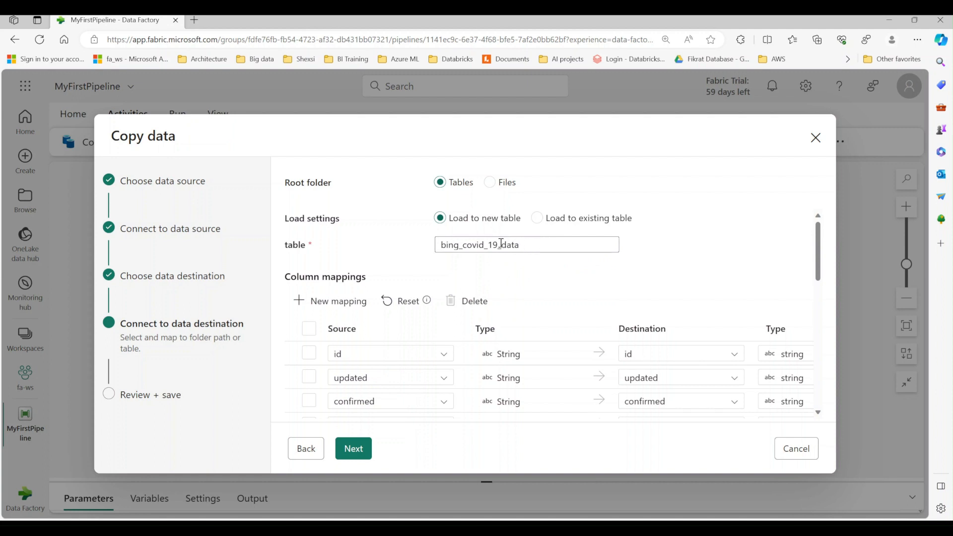
Shorten the new destination table's name to bing_covid_19 and review its column mappings.
left_click_drag(499, 244, 605, 243)
key("BackSpace")
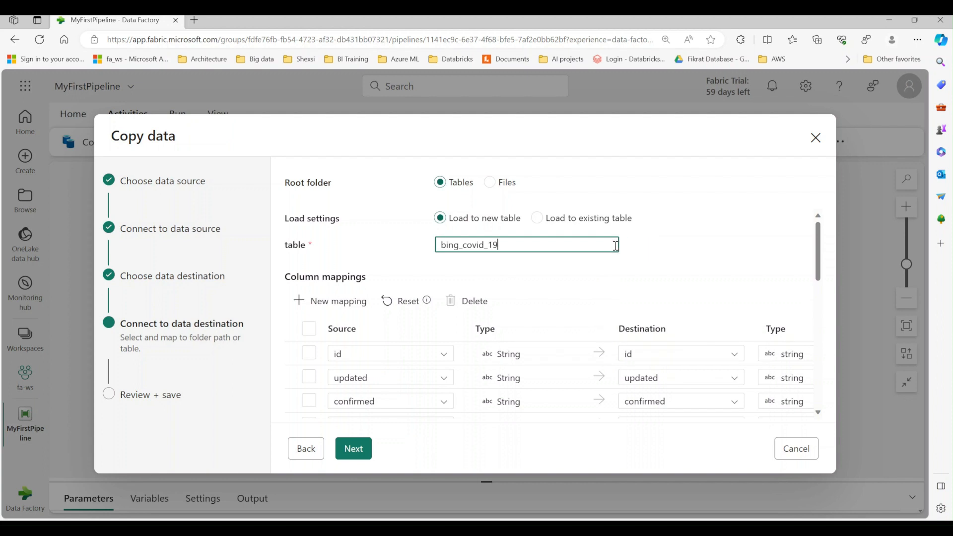
scroll(615, 248, "down", 2)
scroll(508, 288, "down", 1)
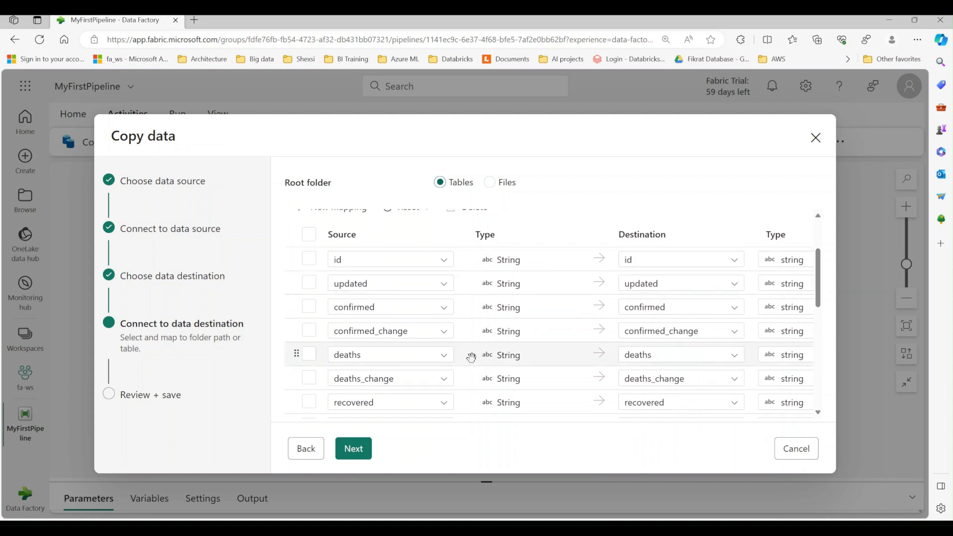
scroll(472, 355, "up", 3)
scroll(472, 358, "down", 2)
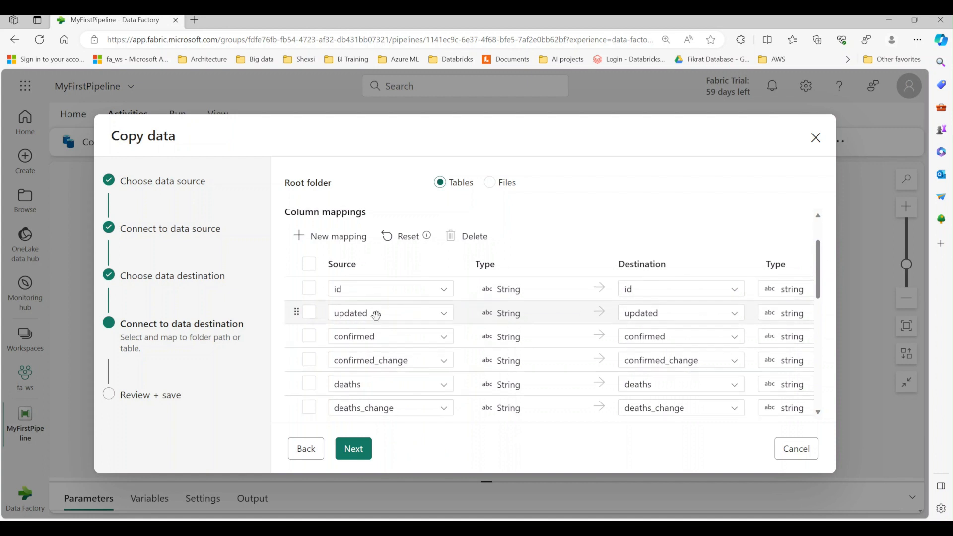
scroll(377, 320, "down", 2)
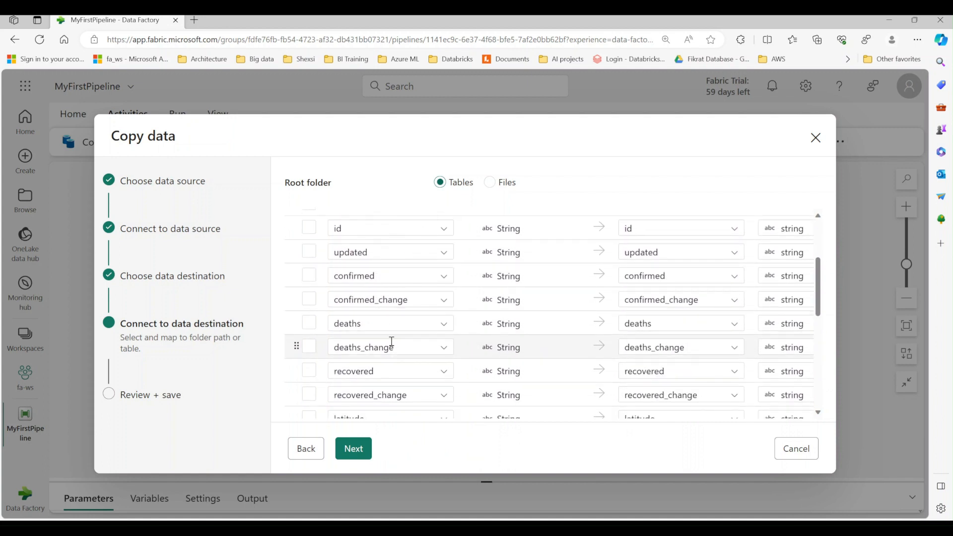
scroll(392, 341, "up", 2)
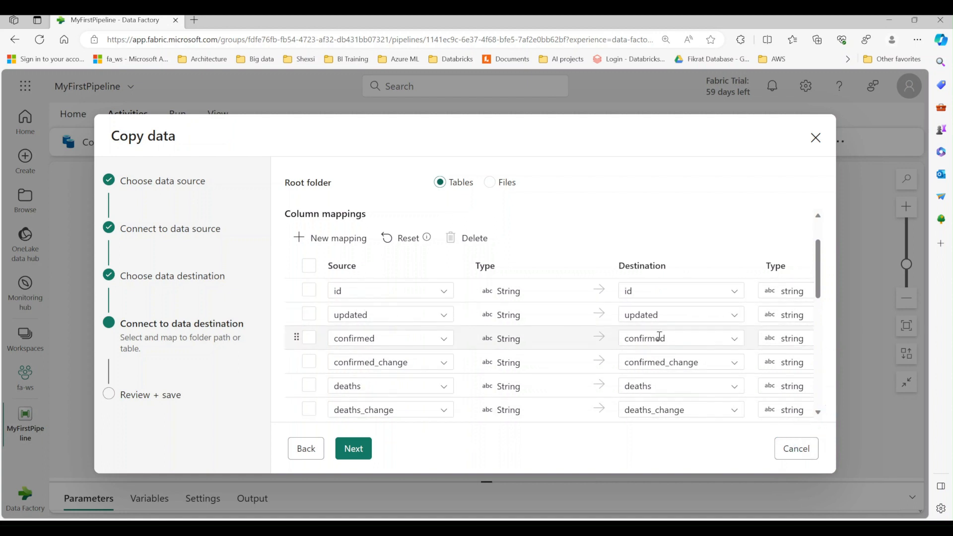
Set the destination type of the updated column to timestamp in the column mappings.
left_click(798, 316)
scroll(768, 395, "down", 1)
scroll(767, 395, "down", 3)
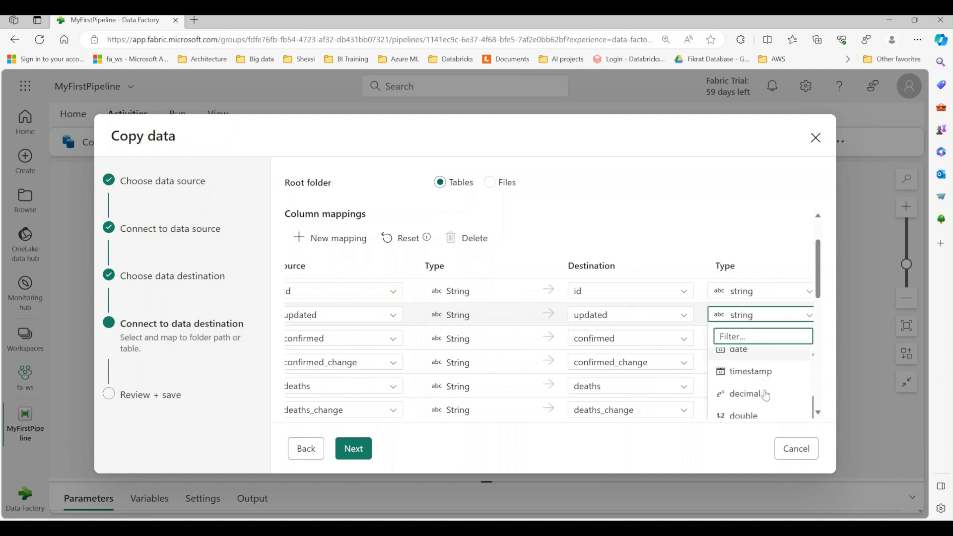
left_click(751, 363)
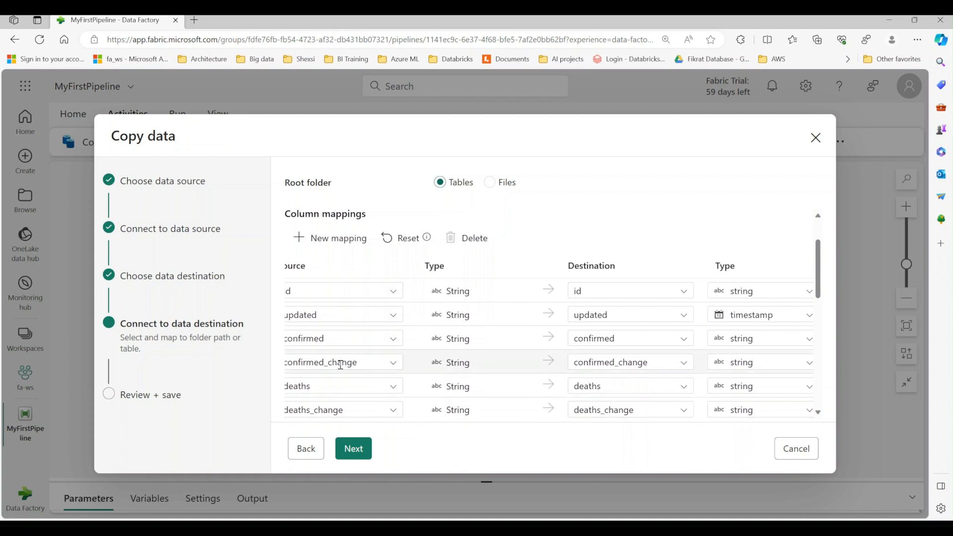
Set the destination type of the load_time column to timestamp.
scroll(345, 362, "down", 5)
scroll(349, 401, "down", 1)
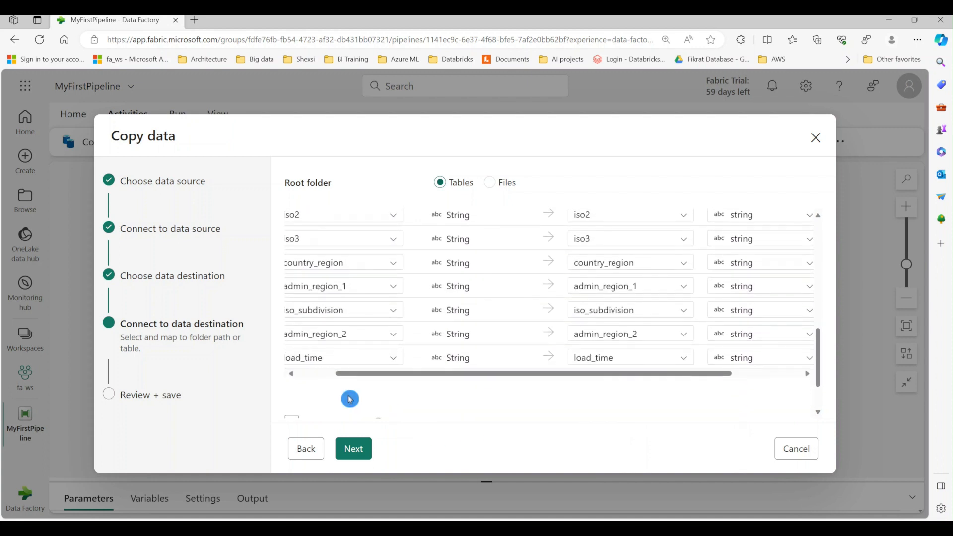
left_click(804, 365)
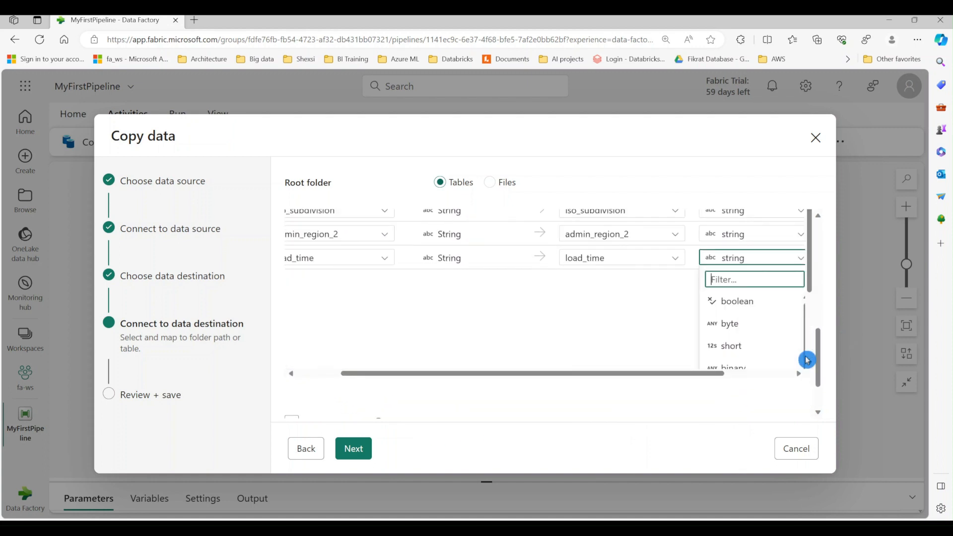
scroll(754, 318, "down", 3)
left_click(741, 333)
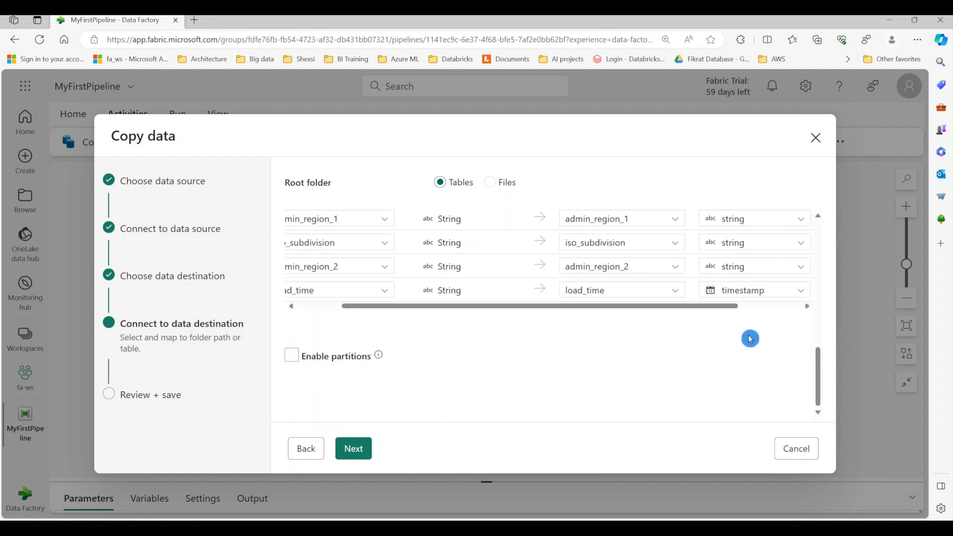
Set the destination type of the id column to integer.
scroll(752, 337, "up", 5)
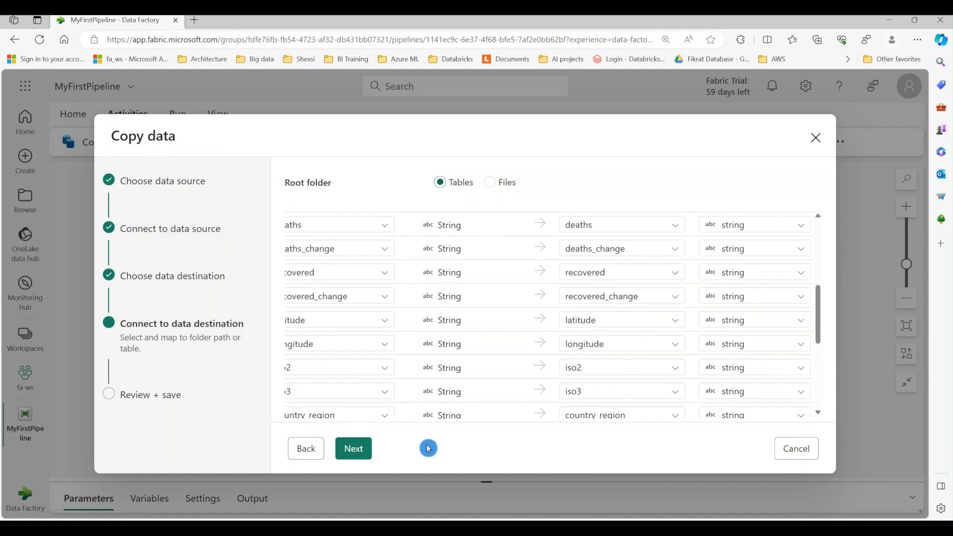
scroll(595, 390, "up", 3)
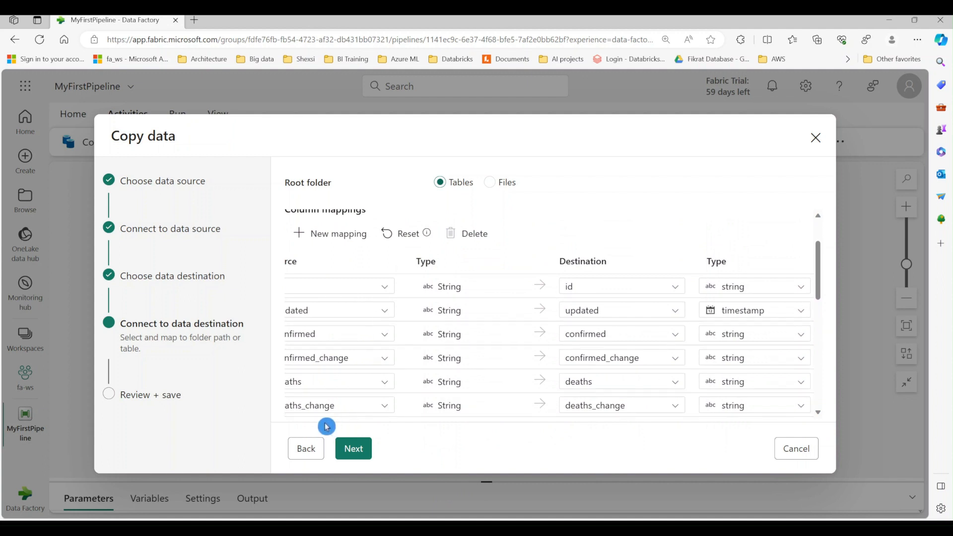
left_click(794, 286)
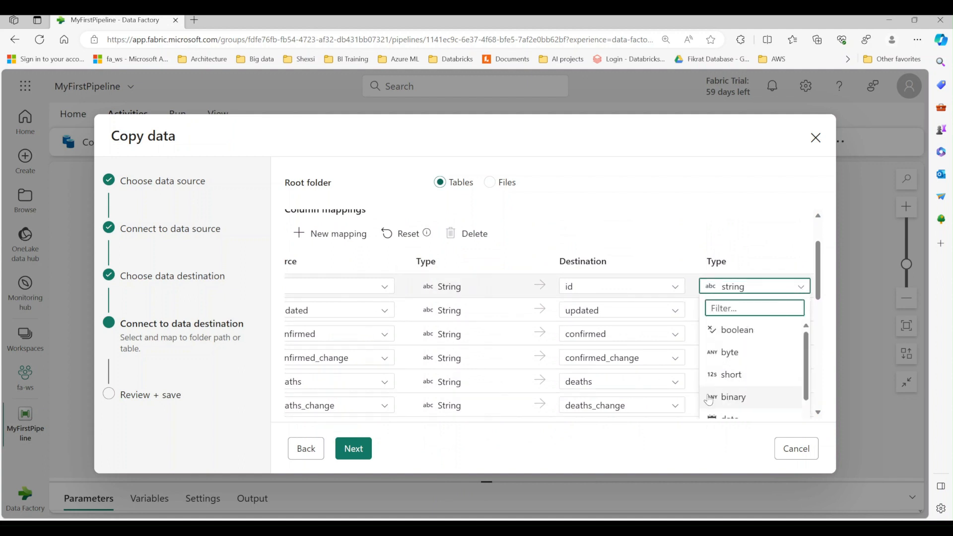
scroll(724, 417, "down", 2)
scroll(724, 417, "down", 4)
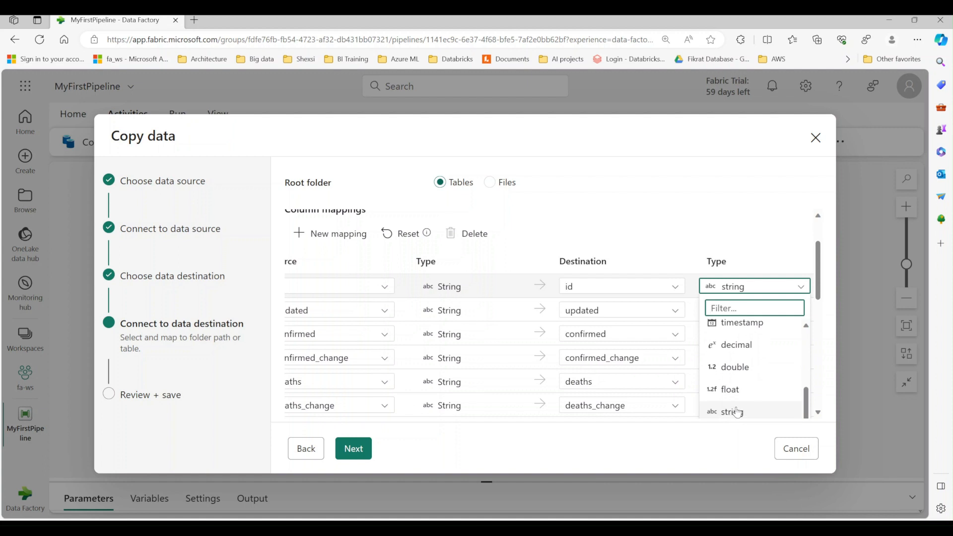
scroll(740, 411, "down", 3)
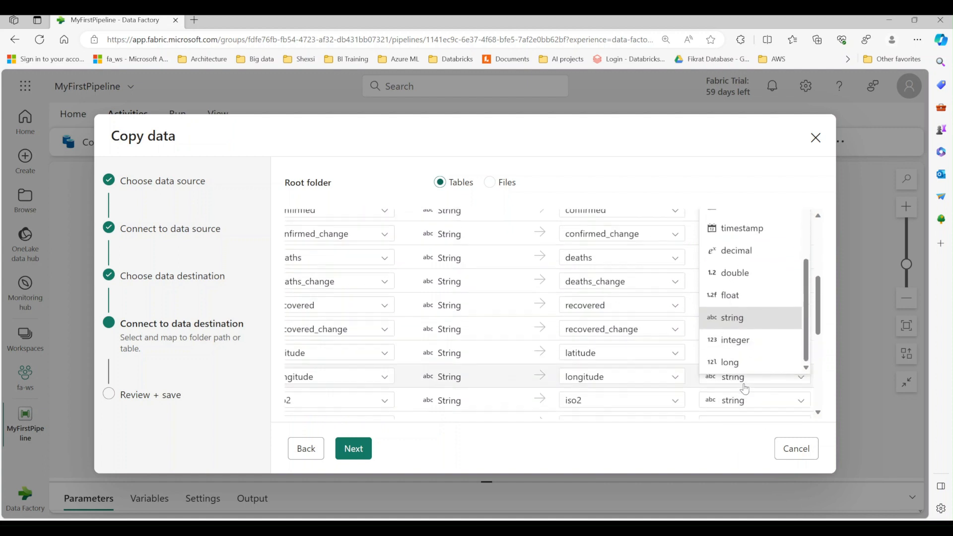
left_click(743, 334)
scroll(745, 352, "up", 4)
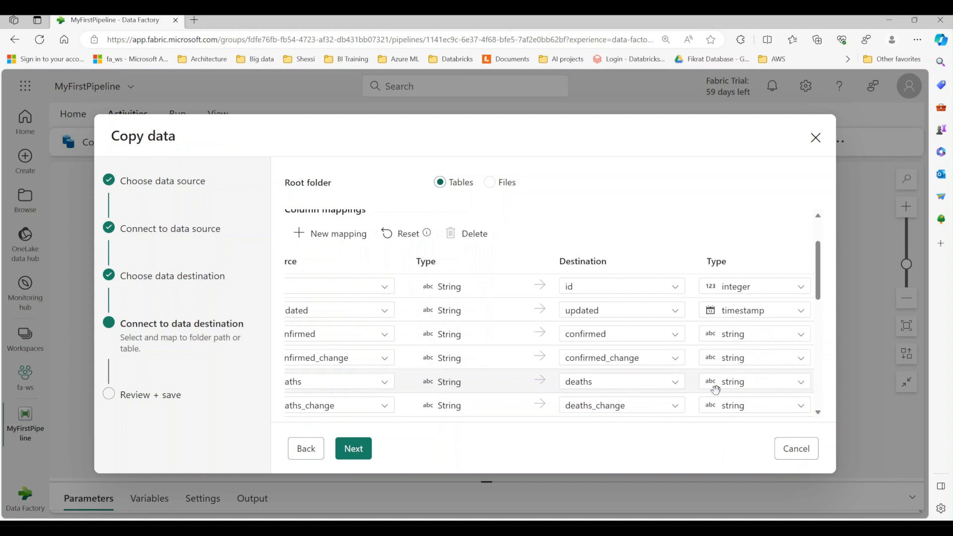
Set the destination types of the confirmed and confirmed_change columns to integer.
left_click(751, 335)
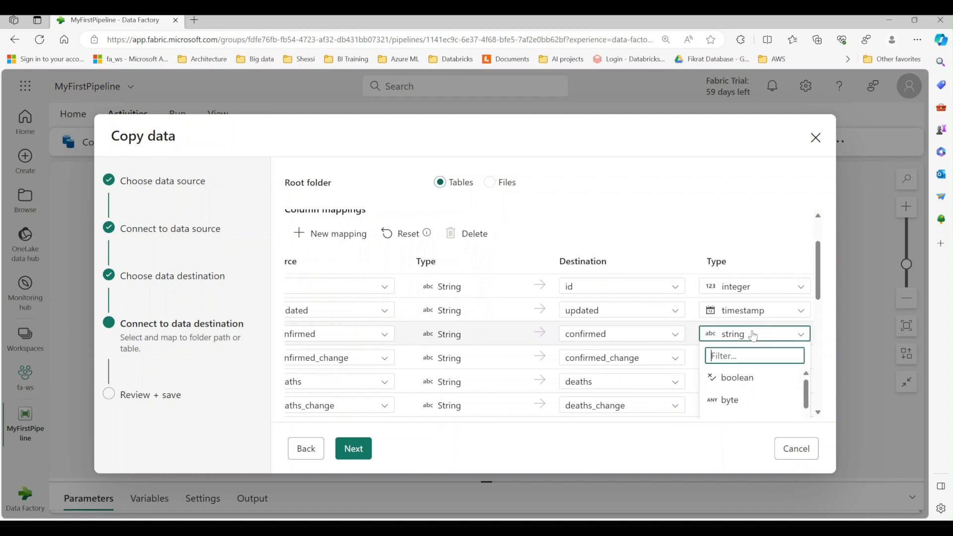
type("i")
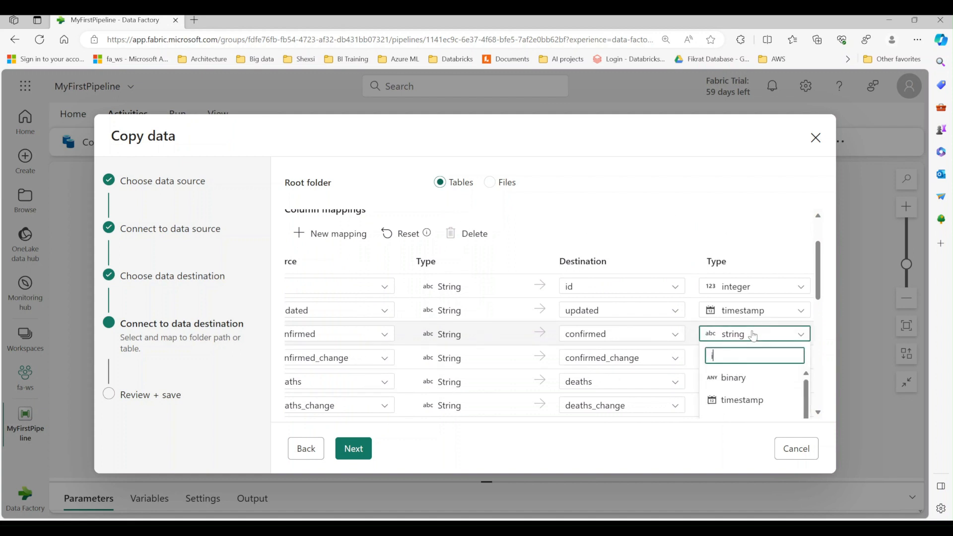
type("nt")
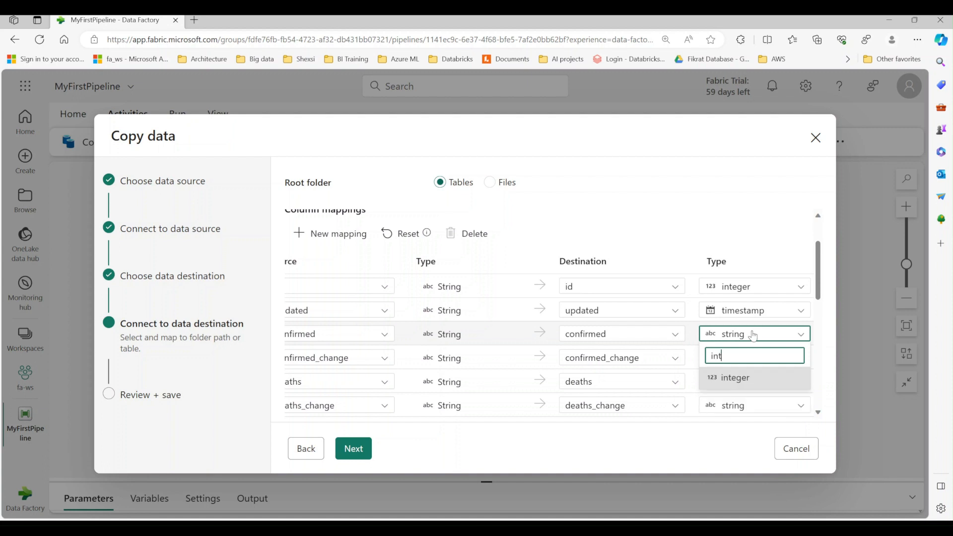
left_click(734, 377)
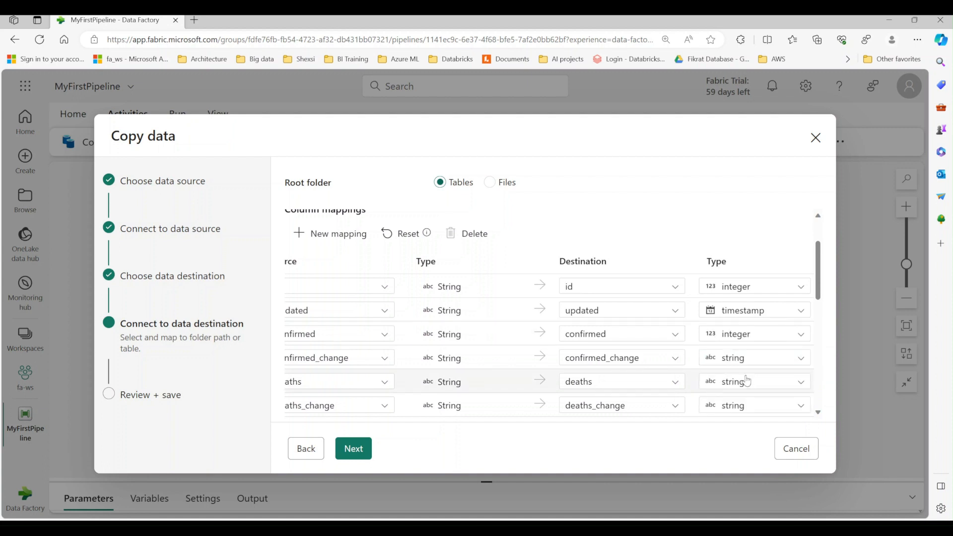
left_click(784, 364)
type("int")
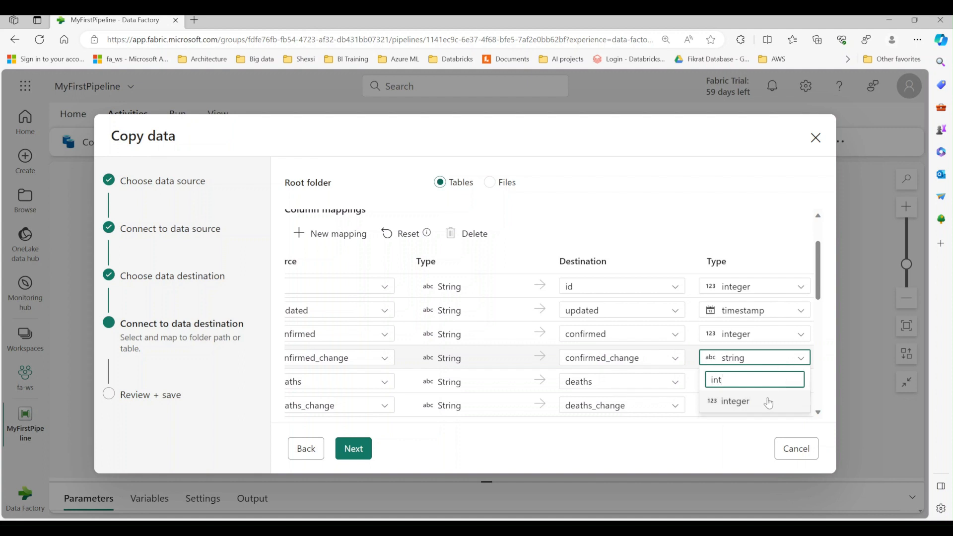
left_click(768, 402)
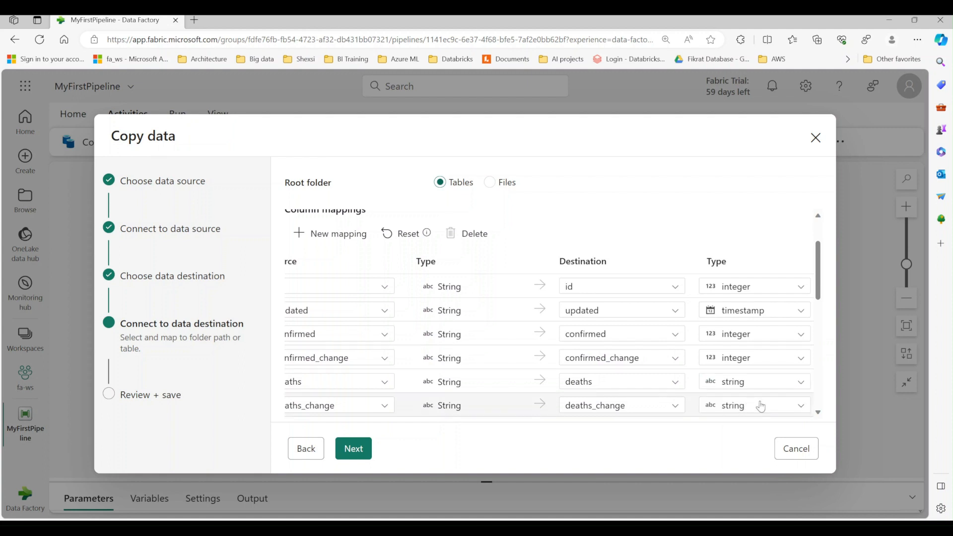
Set the destination types of the deaths and deaths_change columns to integer.
left_click(772, 386)
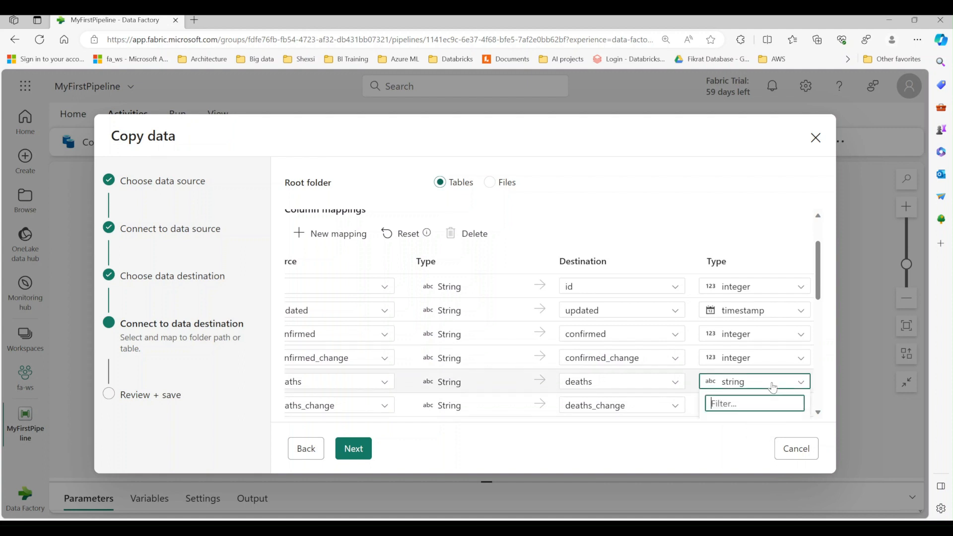
type("int")
scroll(773, 387, "down", 2)
left_click(735, 359)
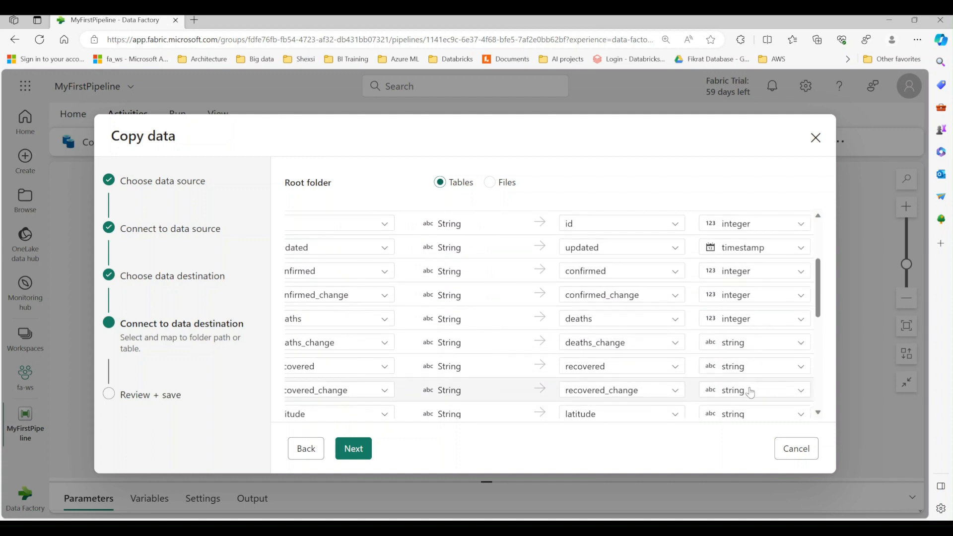
left_click(759, 347)
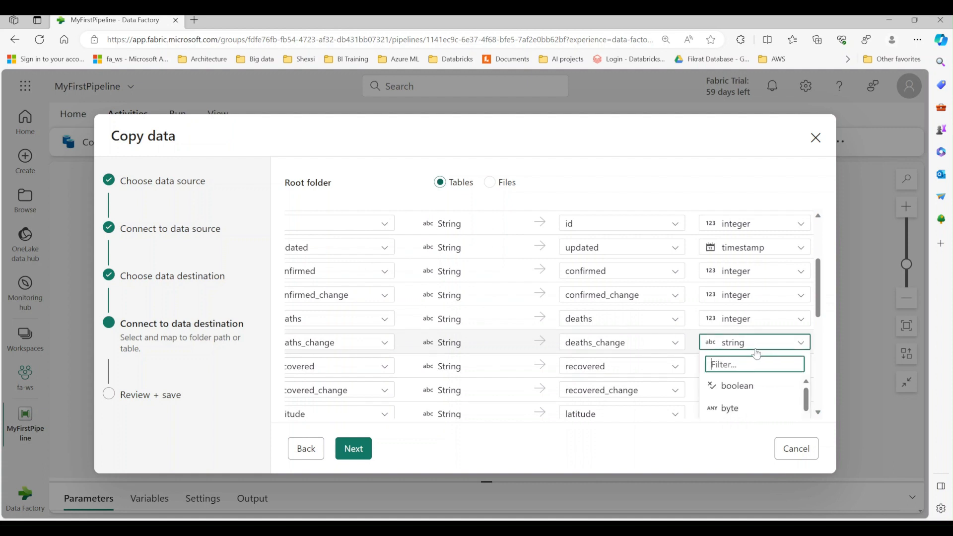
type("int")
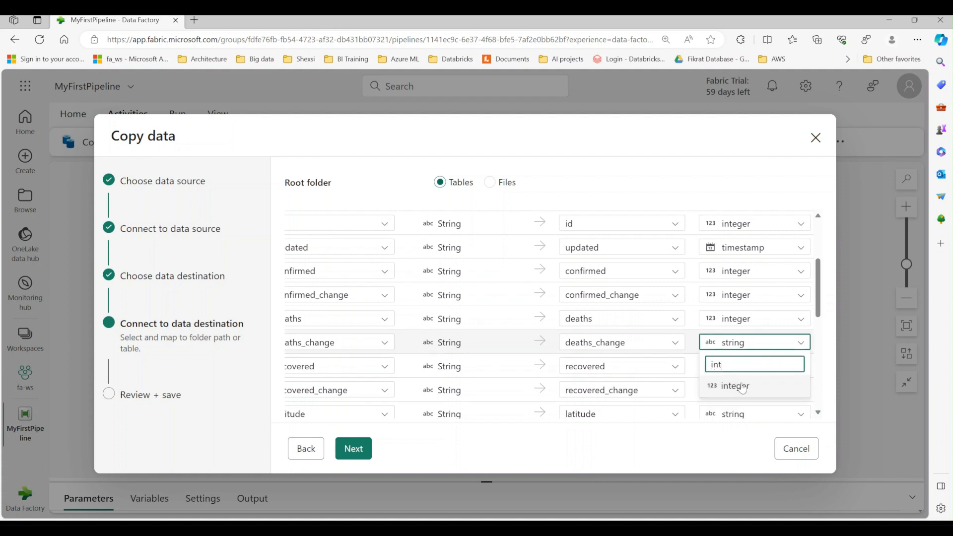
left_click(742, 386)
Accept the remaining column mappings, then save and run the copy activity with immediate data transfer.
scroll(791, 345, "down", 1)
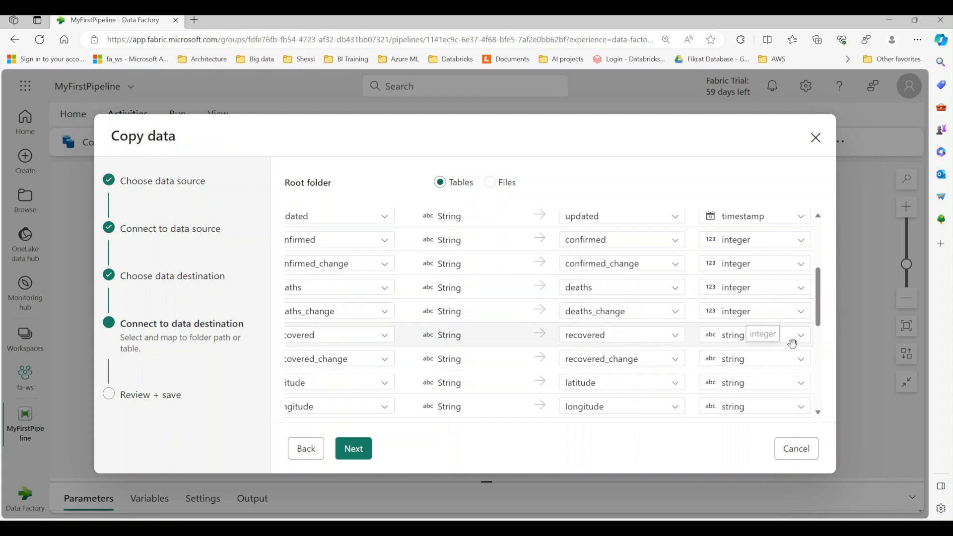
scroll(781, 340, "down", 2)
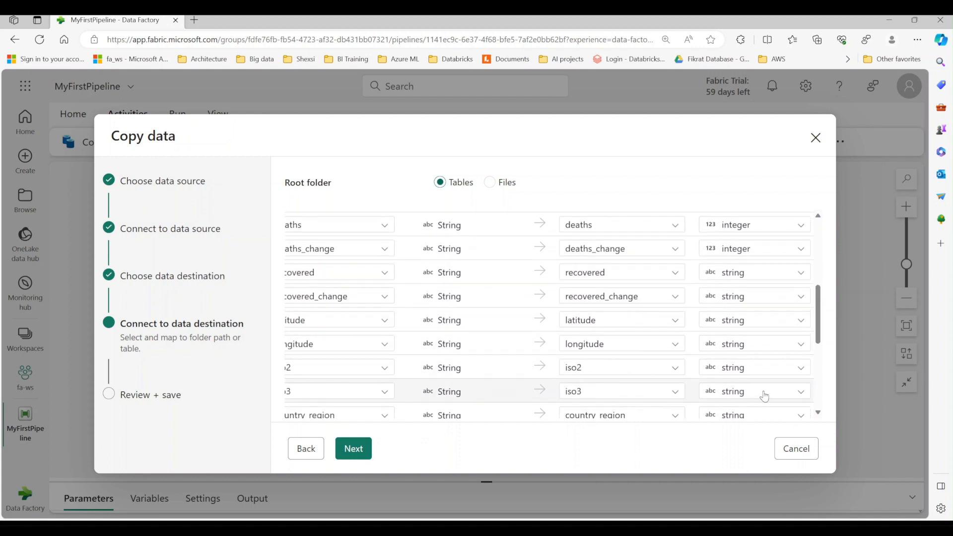
left_click(353, 449)
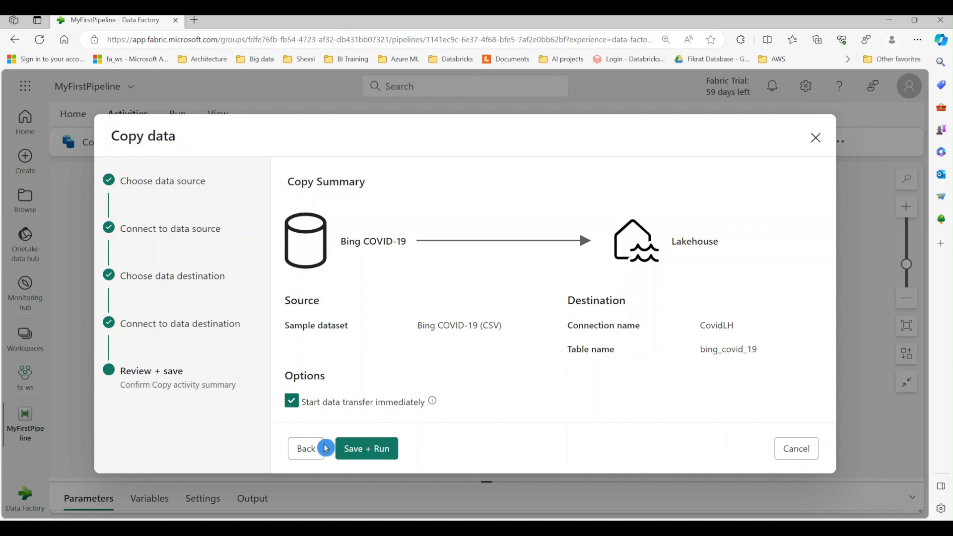
left_click(374, 453)
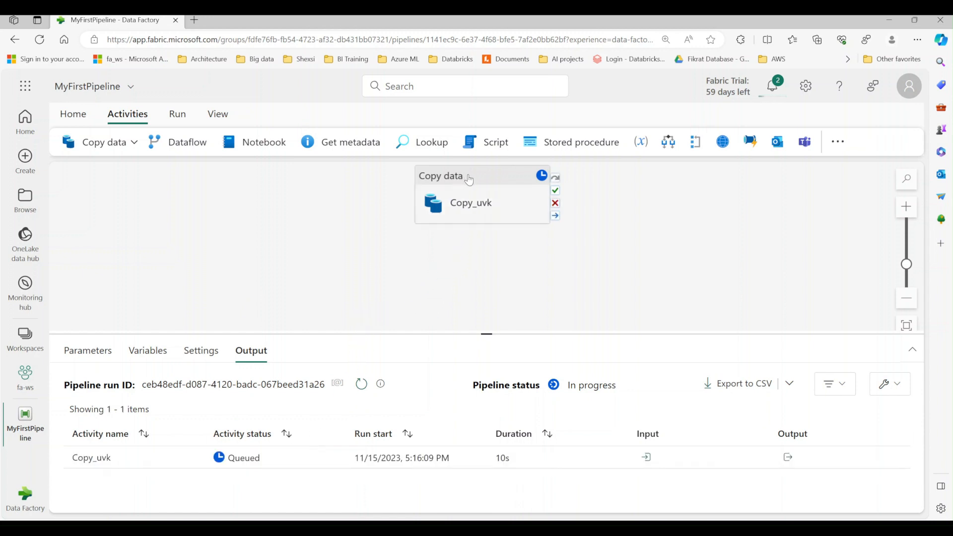
Reposition the Copy data activity on the pipeline canvas and show its source settings.
left_click_drag(470, 179, 369, 223)
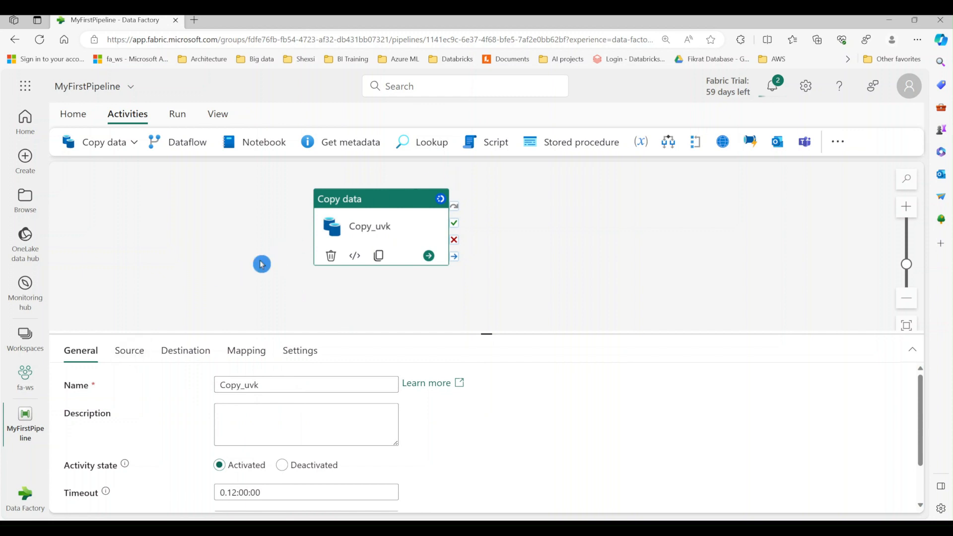
left_click(130, 355)
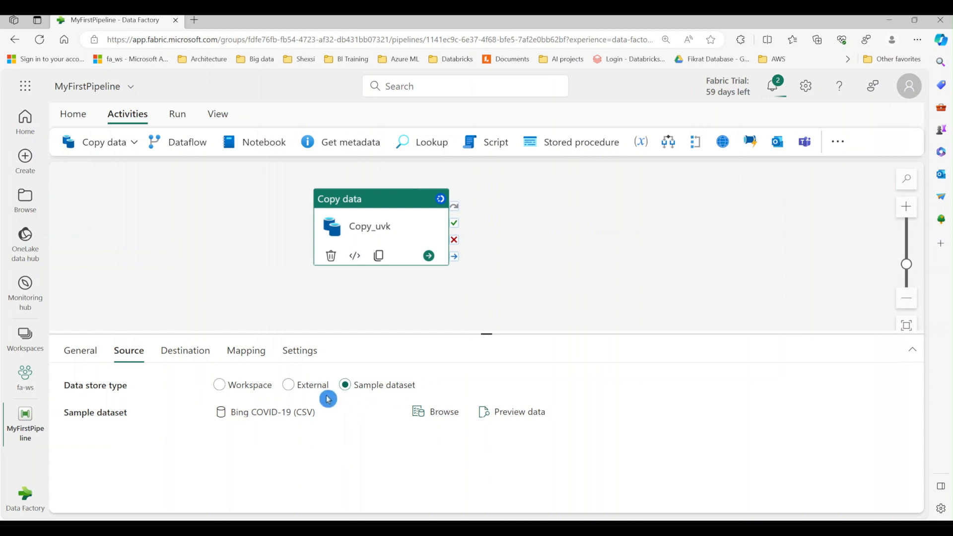
Review the source, destination and column mapping settings of the Copy_uvk activity.
left_click(300, 392)
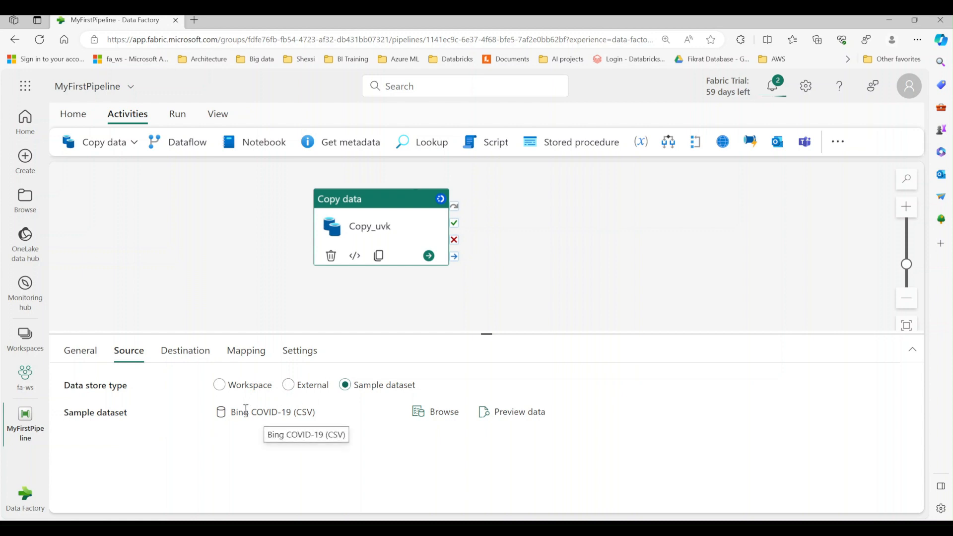
left_click(226, 395)
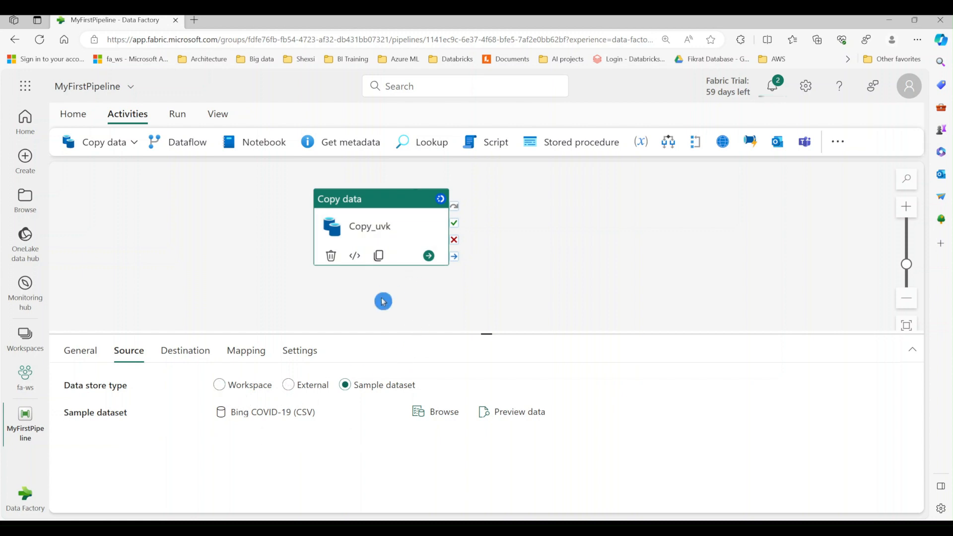
left_click(185, 351)
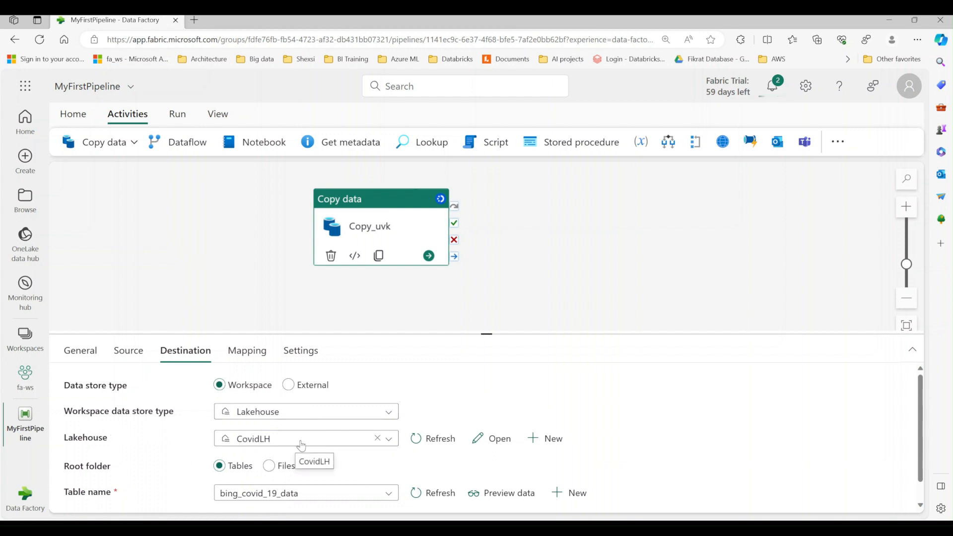
scroll(301, 445, "down", 1)
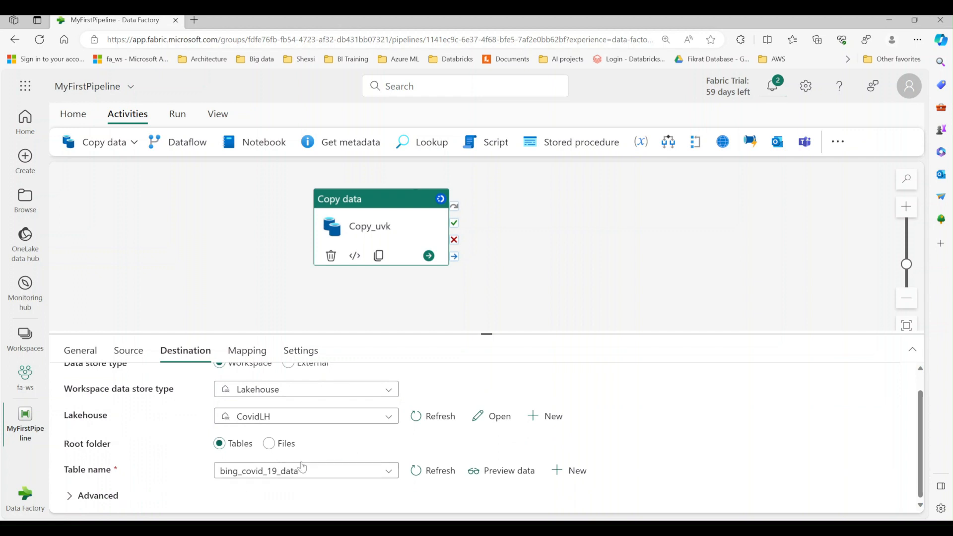
scroll(302, 468, "up", 1)
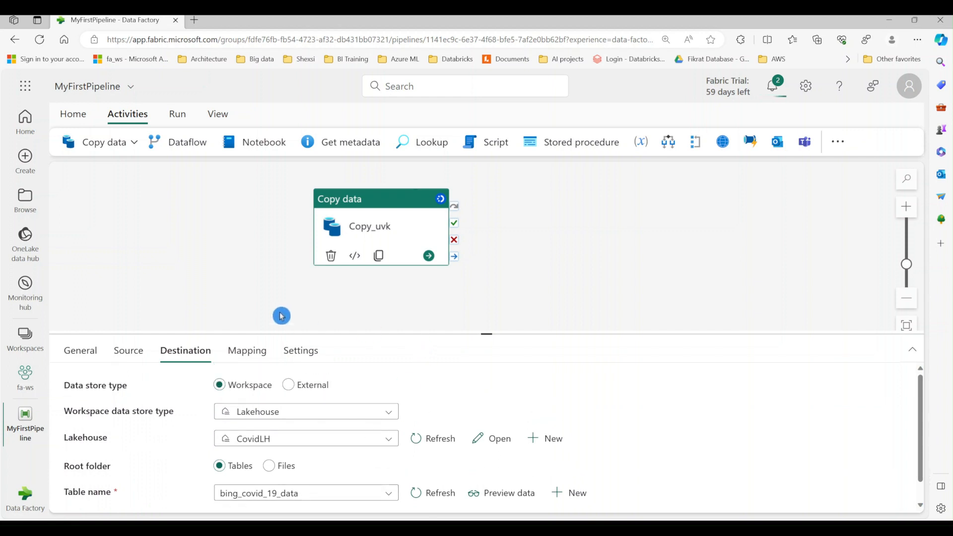
left_click(246, 356)
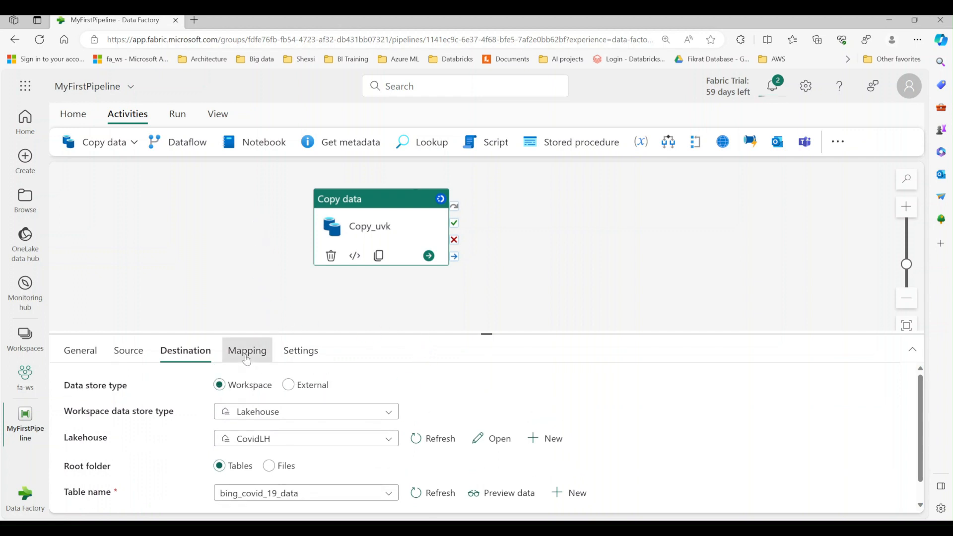
scroll(404, 413, "down", 5)
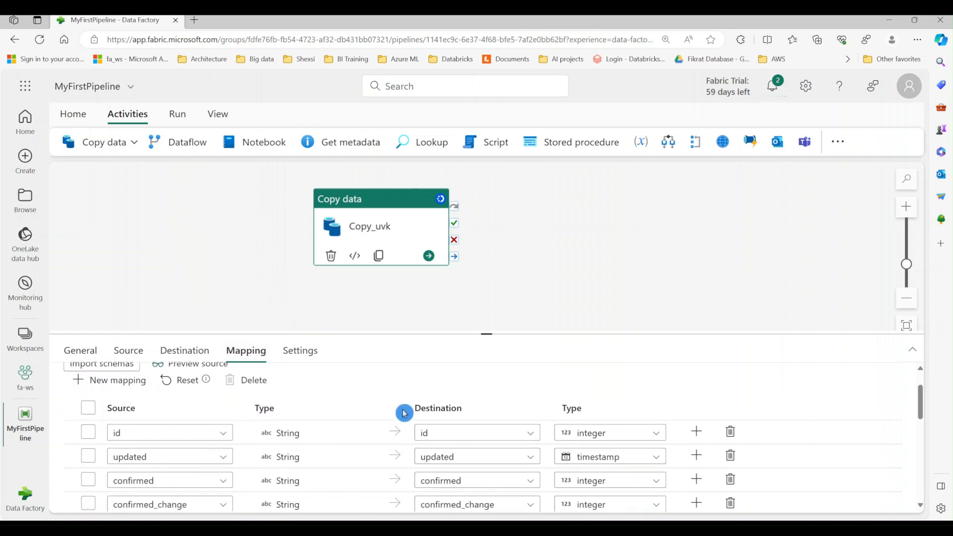
scroll(405, 413, "down", 1)
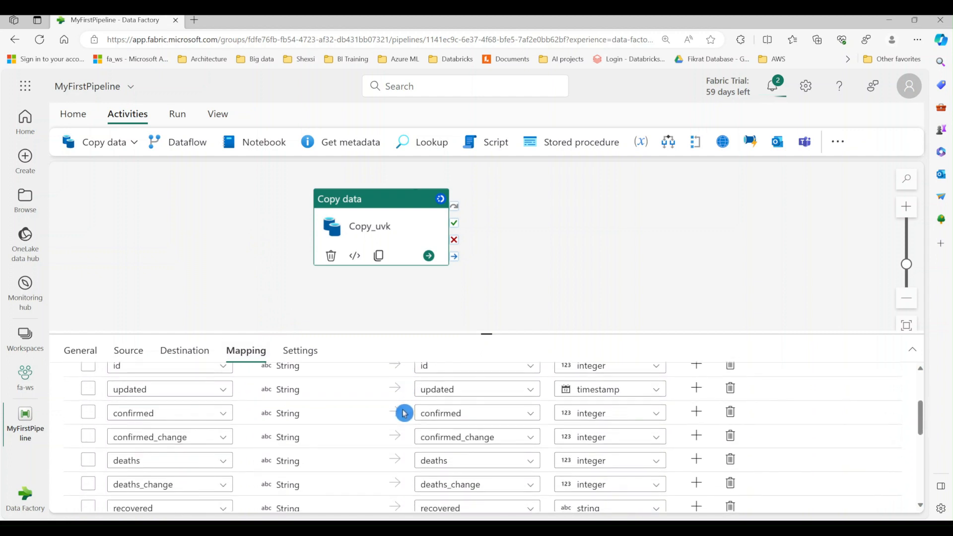
scroll(404, 414, "up", 6)
scroll(549, 411, "down", 1)
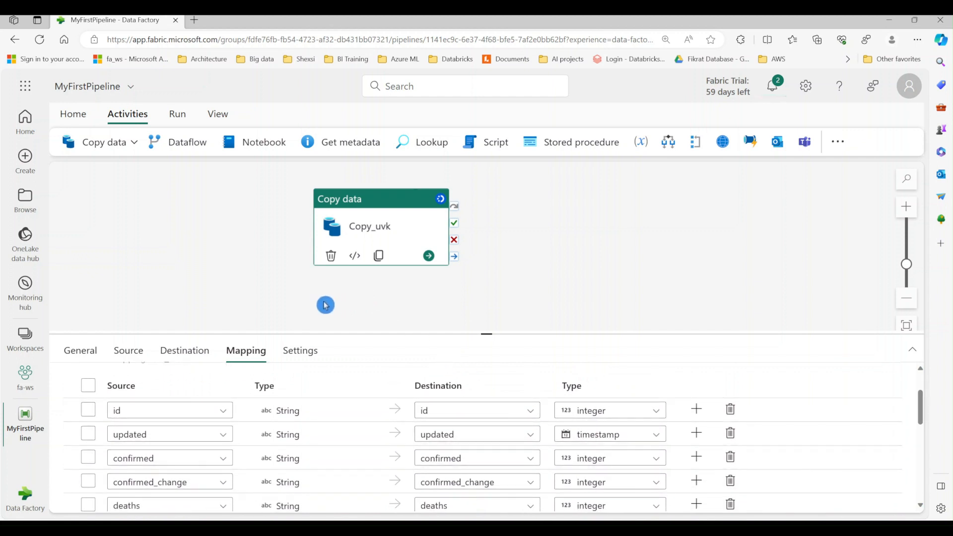
Examine the Copy_uvk run details in the pipeline output, including data volumes, status and duration, and close them.
left_click(233, 273)
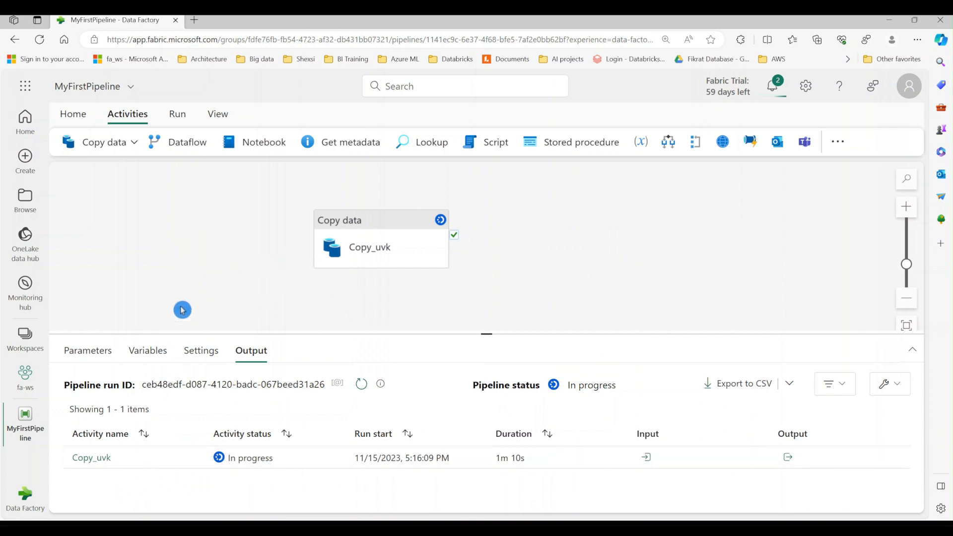
left_click(94, 460)
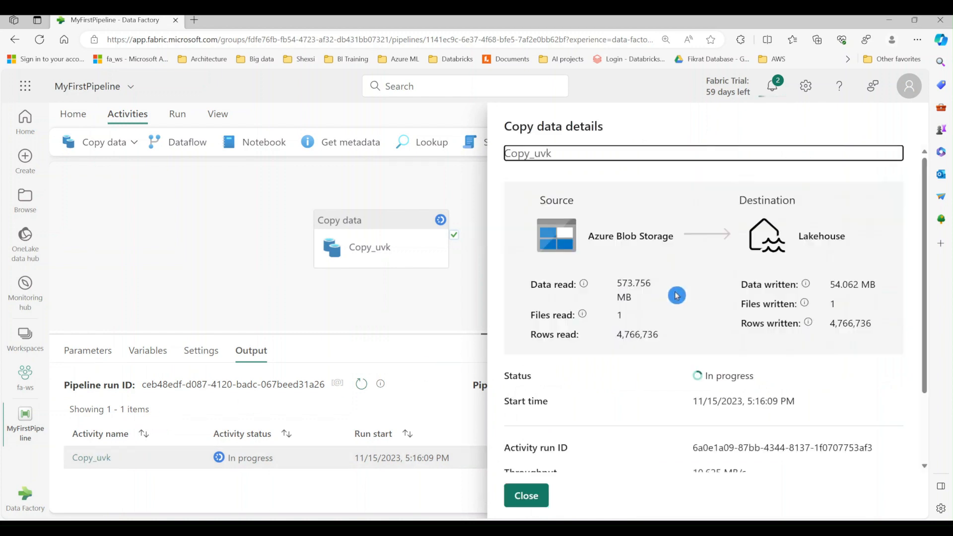
scroll(680, 278, "down", 3)
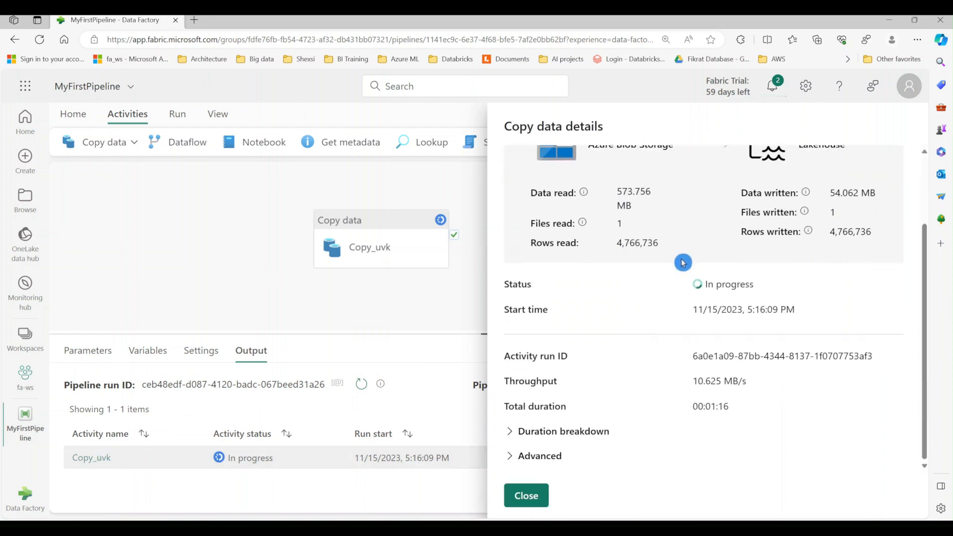
scroll(683, 263, "up", 3)
scroll(683, 263, "up", 1)
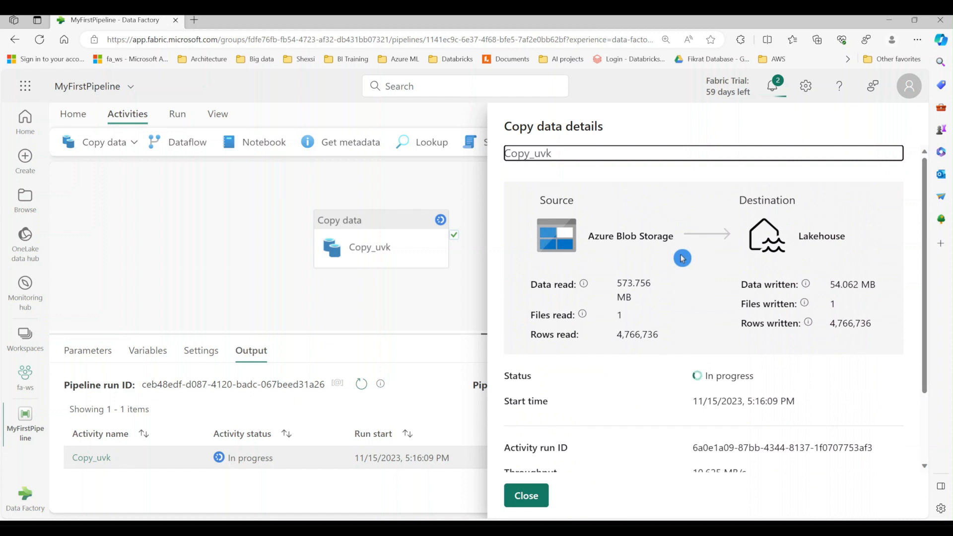
scroll(682, 262, "down", 3)
scroll(682, 258, "up", 2)
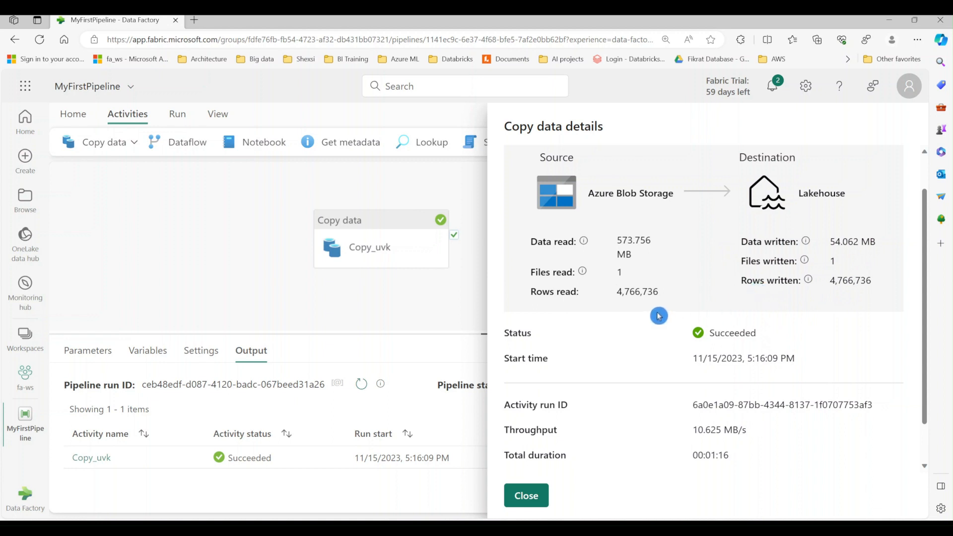
scroll(659, 316, "down", 1)
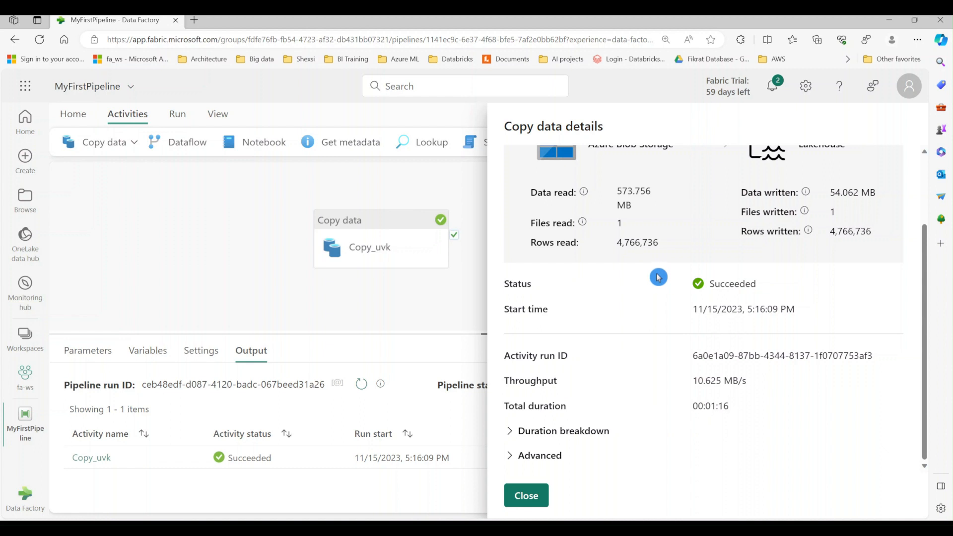
left_click(517, 499)
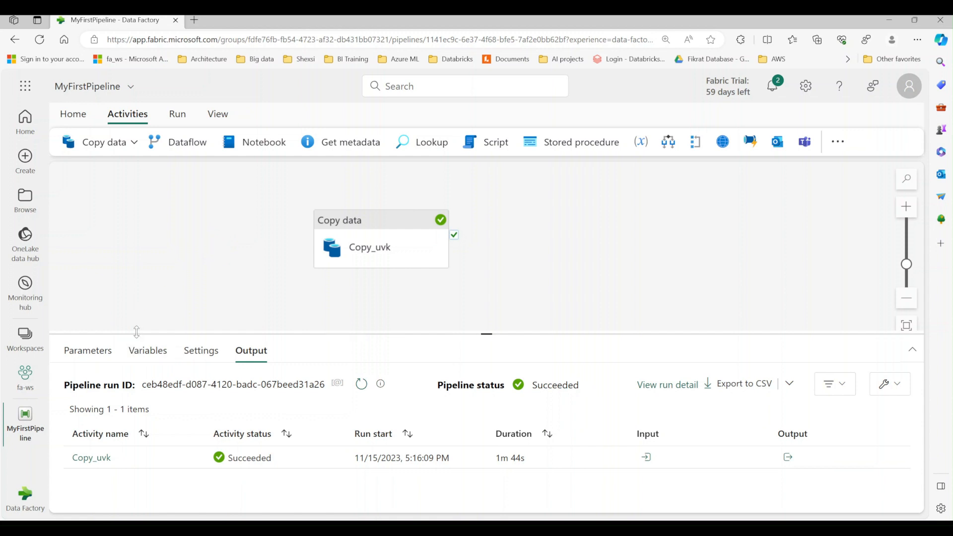
Open the CovidLH Lakehouse from the fa-ws workspace and expand the bing_covid_19_data table's columns.
left_click(26, 379)
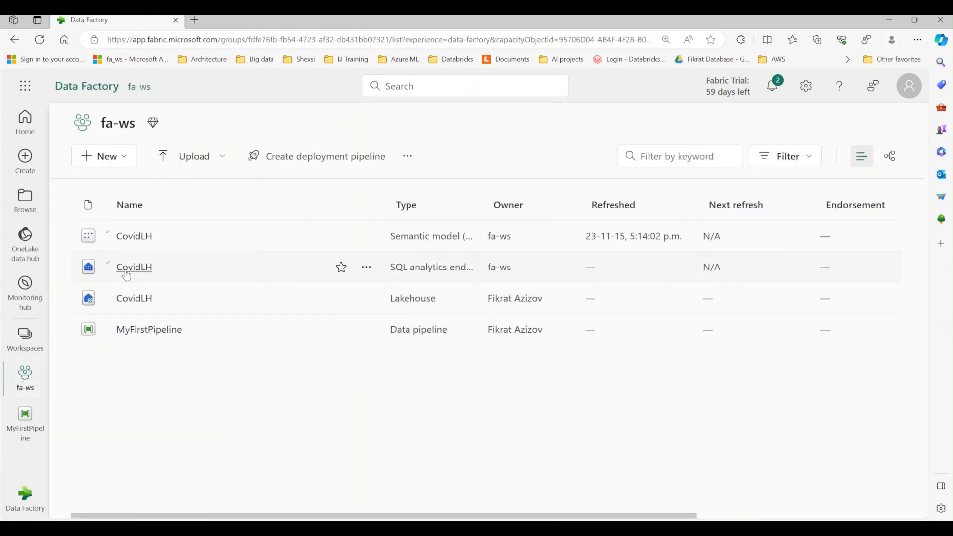
left_click(134, 299)
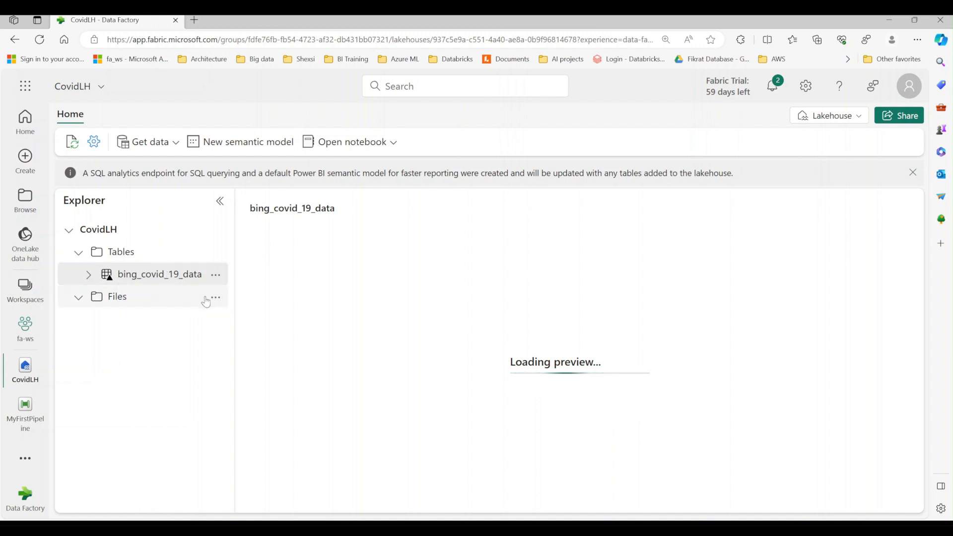
left_click(87, 276)
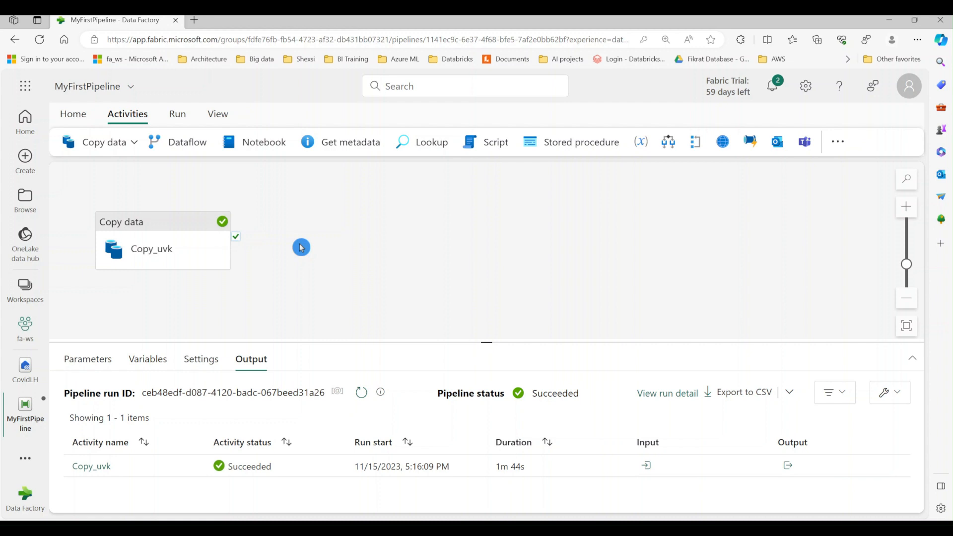
Add a second Copy data activity to the MyFirstPipeline canvas beside Copy_uvk and name it CopyFromAsql.
left_click(134, 146)
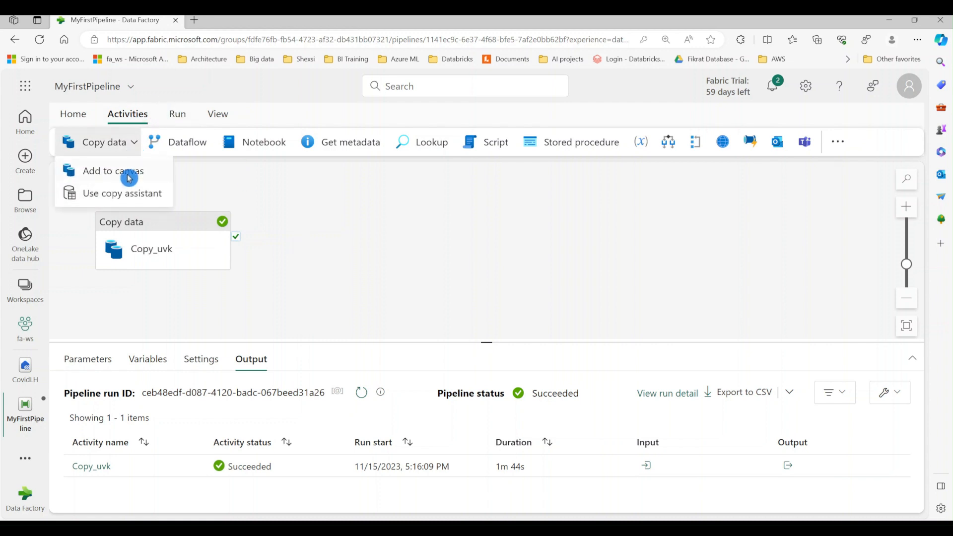
left_click(92, 178)
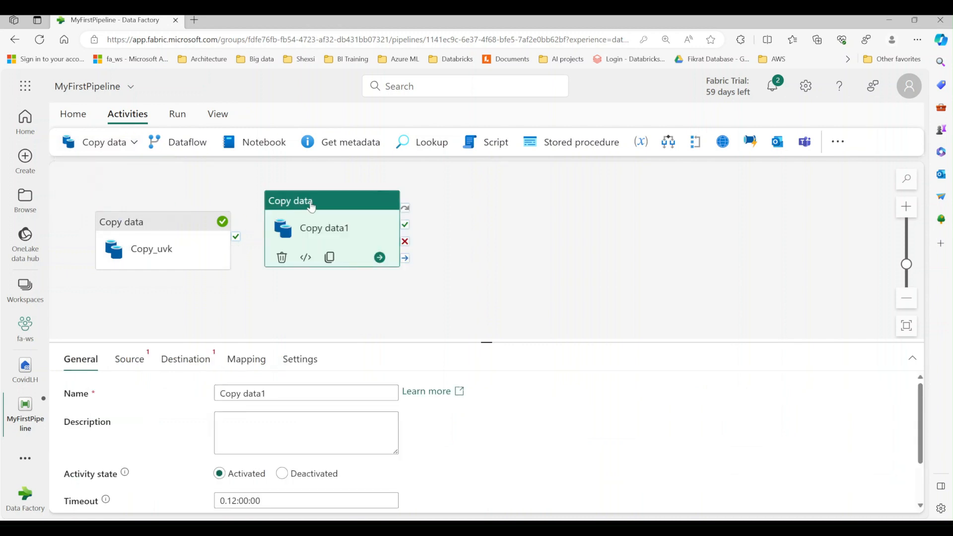
left_click_drag(311, 207, 328, 222)
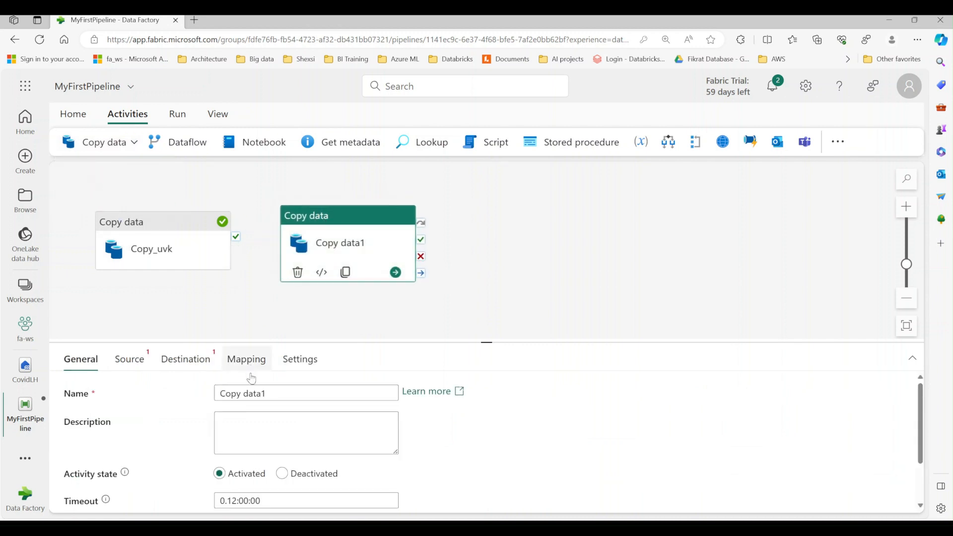
left_click_drag(284, 396, 127, 390)
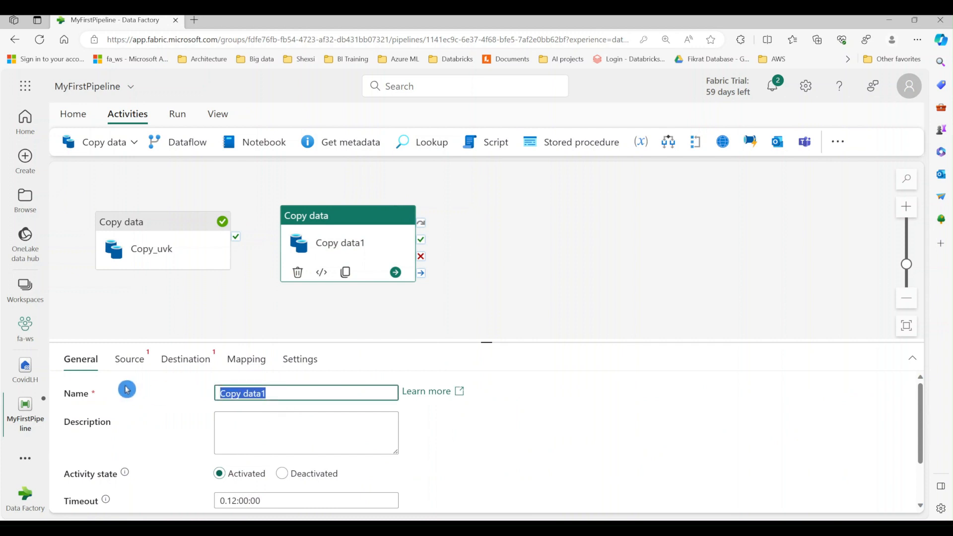
type("CopyF")
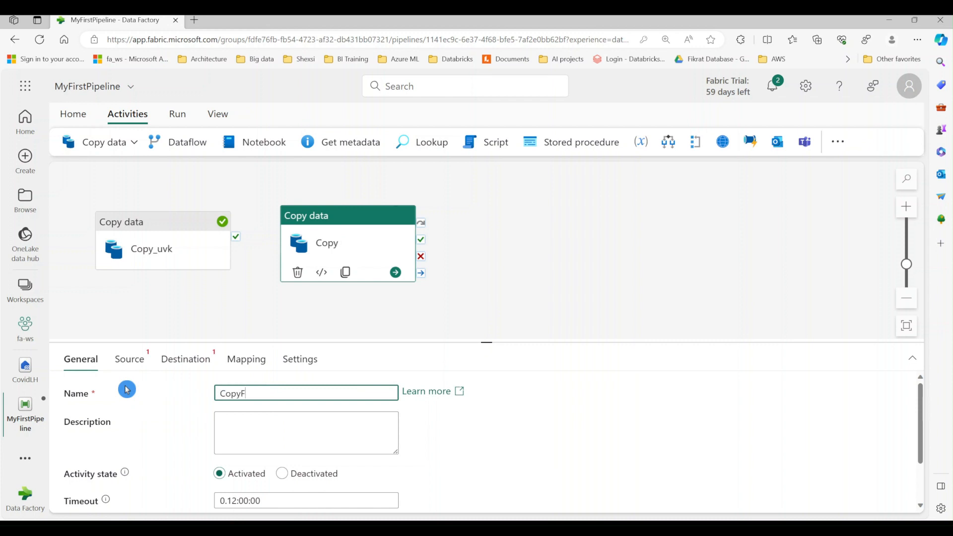
type("romAsql")
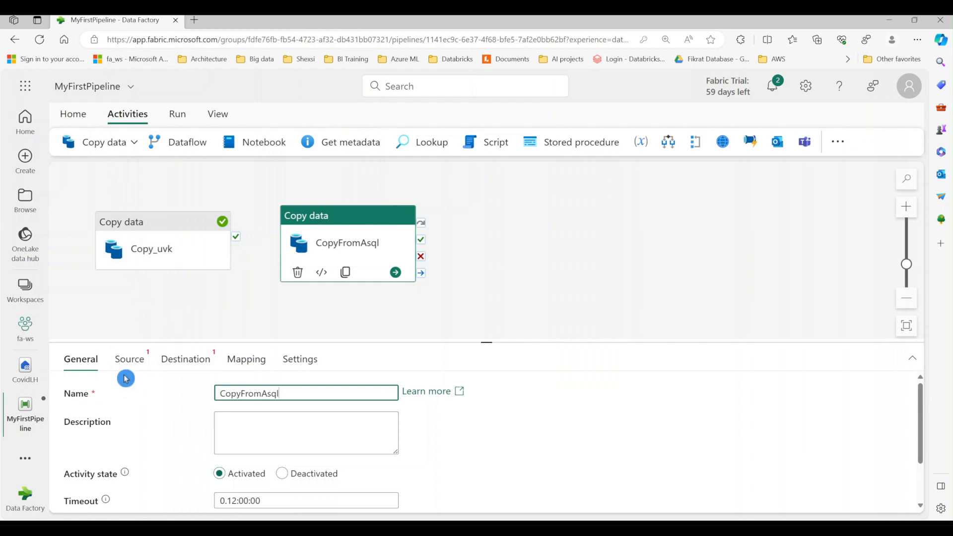
Start a new Azure SQL Database connection for the external source of the CopyFromAsql activity.
left_click(125, 366)
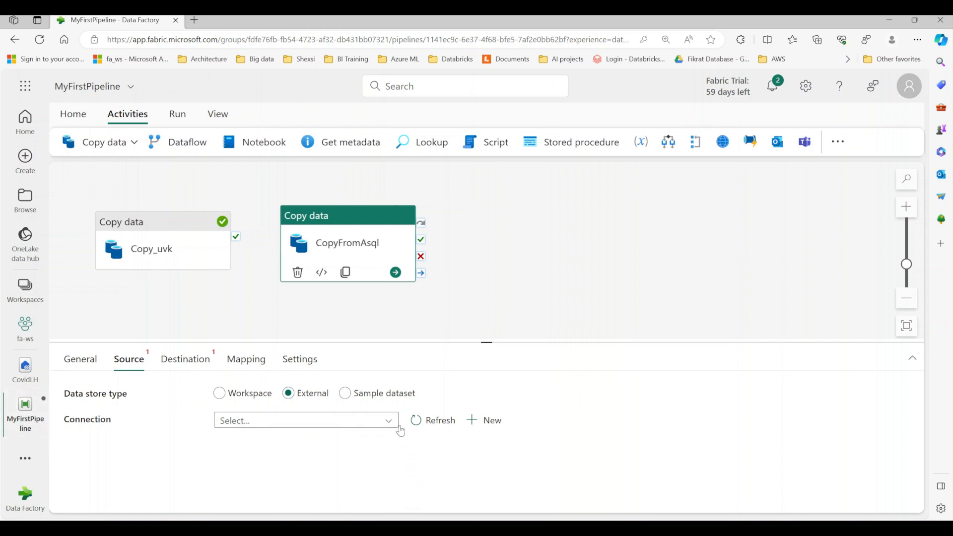
left_click(475, 421)
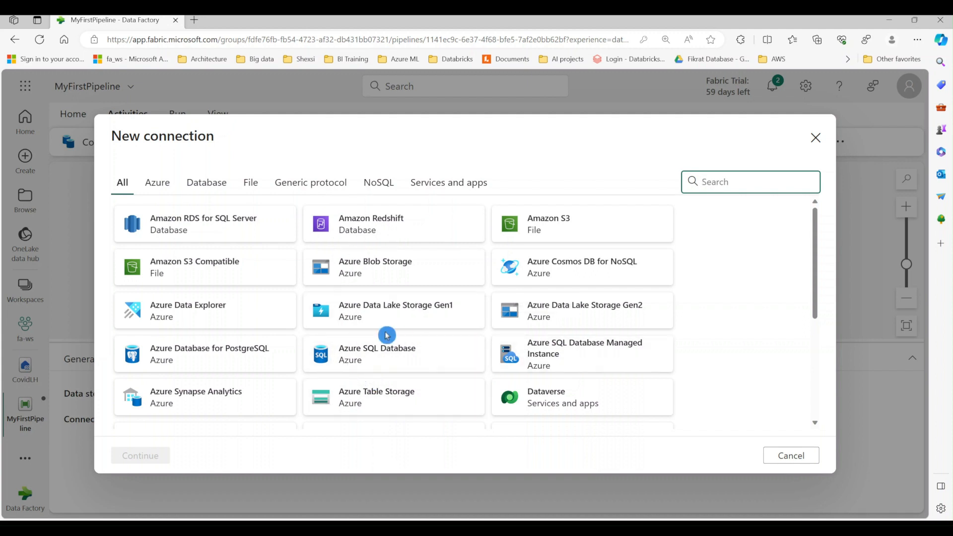
left_click(361, 360)
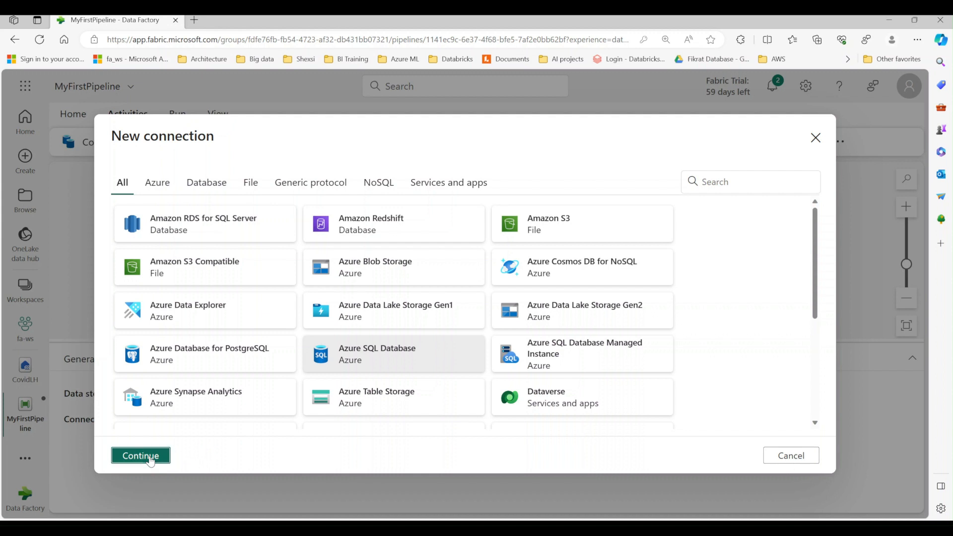
left_click(148, 457)
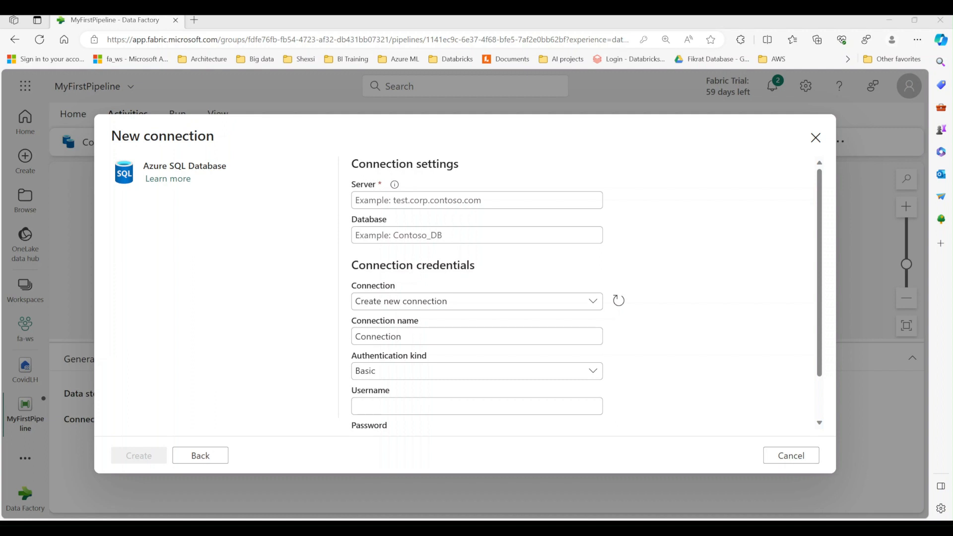
Set the connection's server to fabric-sql.database.windows.net and its database to AdventureWorks.
left_click(400, 200)
key("ctrl+v")
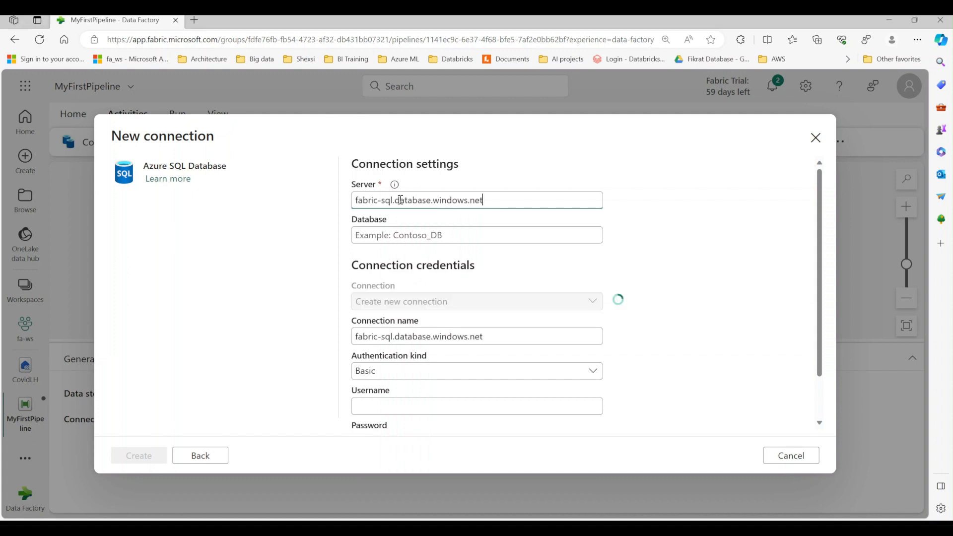
left_click(389, 234)
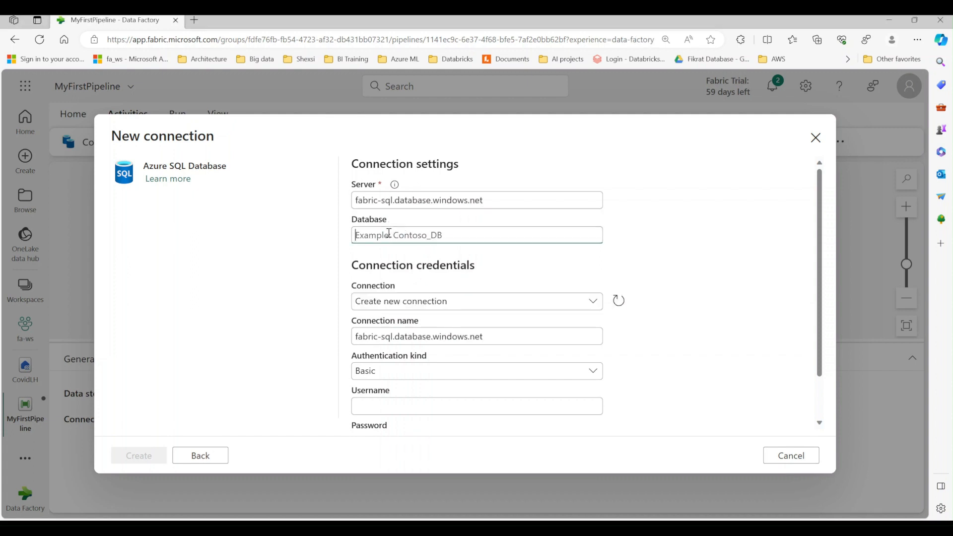
type("Adve")
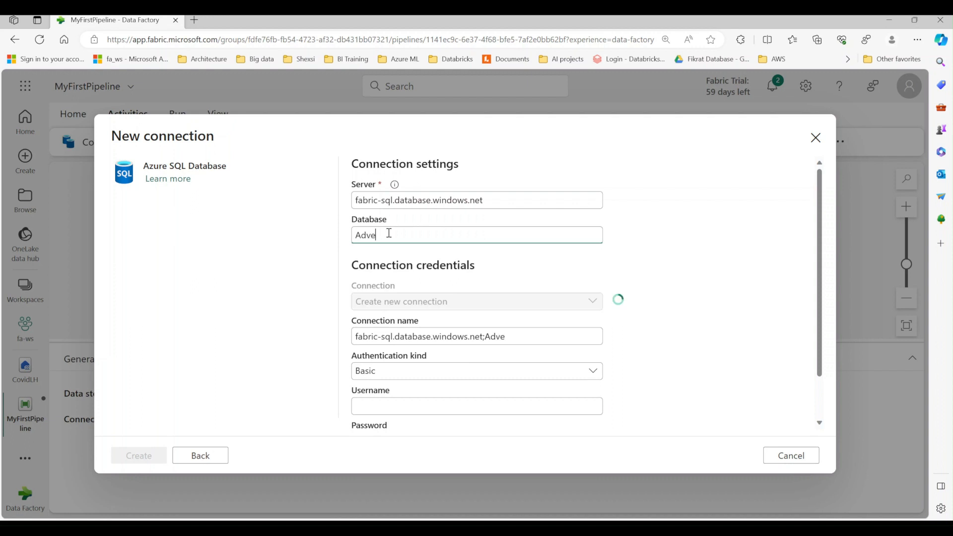
type("nture")
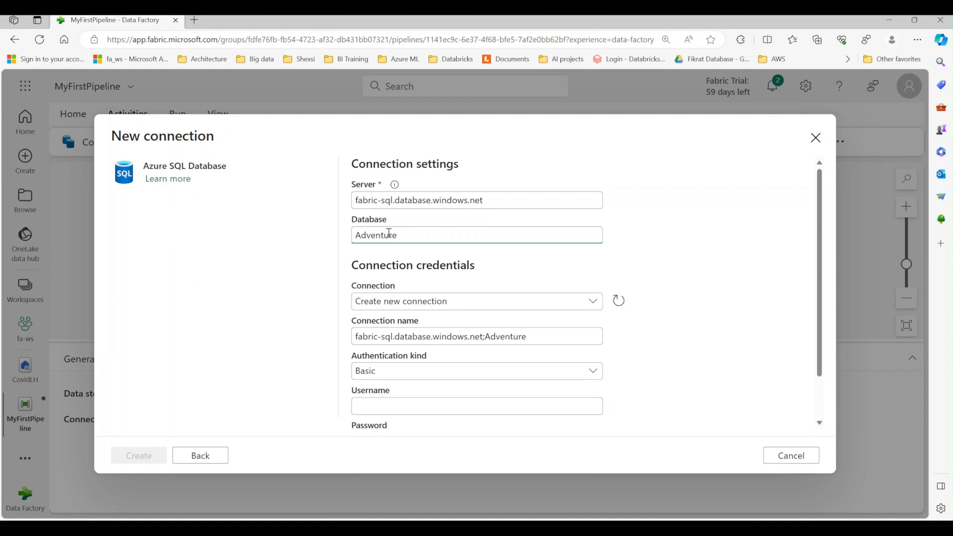
type("W")
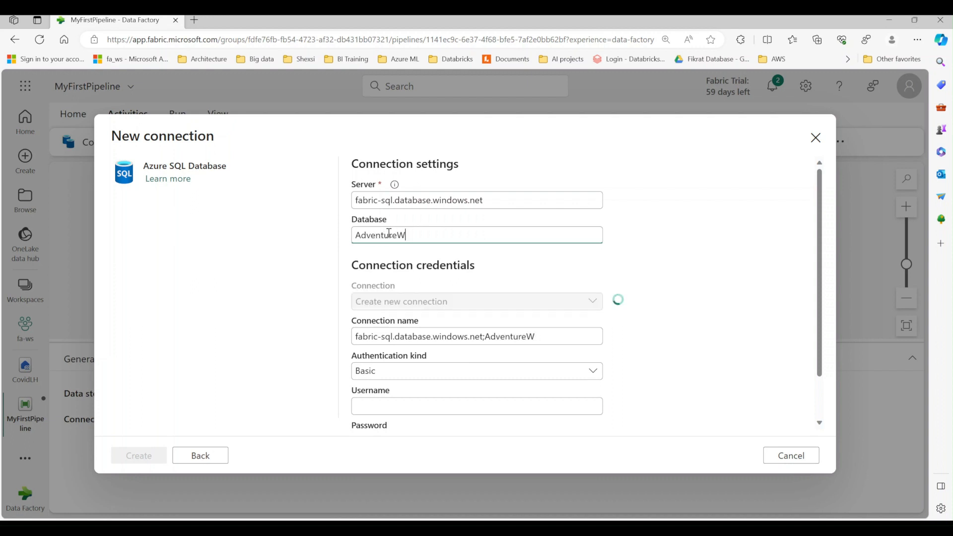
type("oorks")
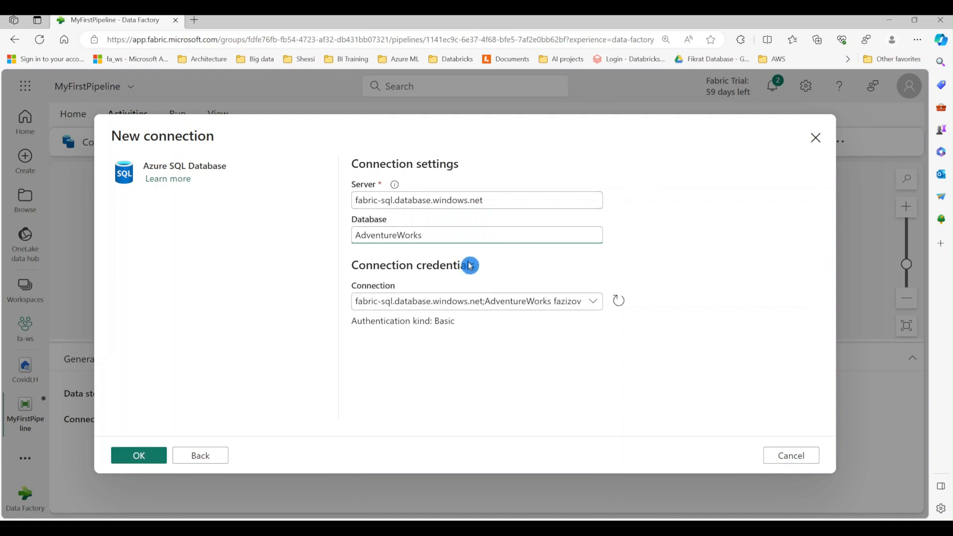
Choose to create a new connection with Basic authentication and set its username to fabric_usr.
left_click(590, 303)
left_click(425, 336)
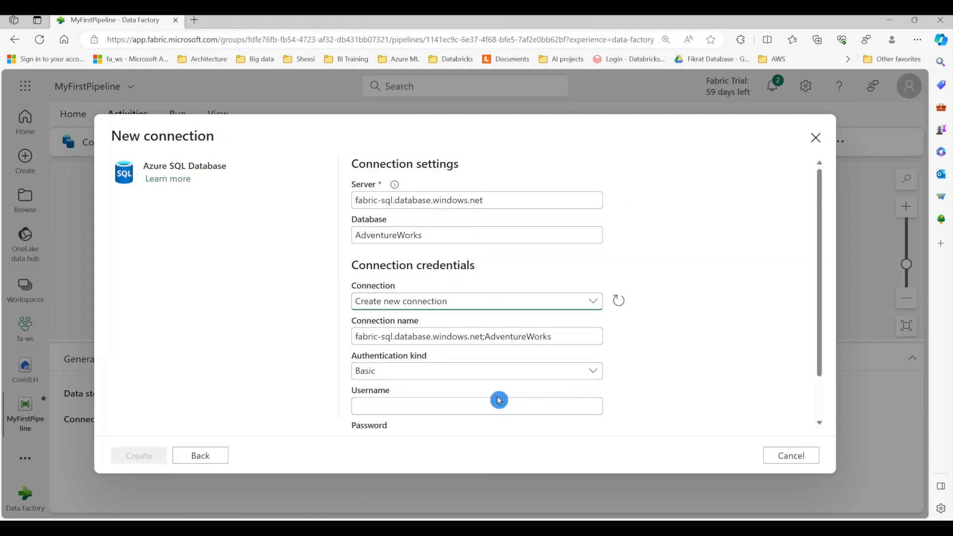
scroll(485, 379, "down", 1)
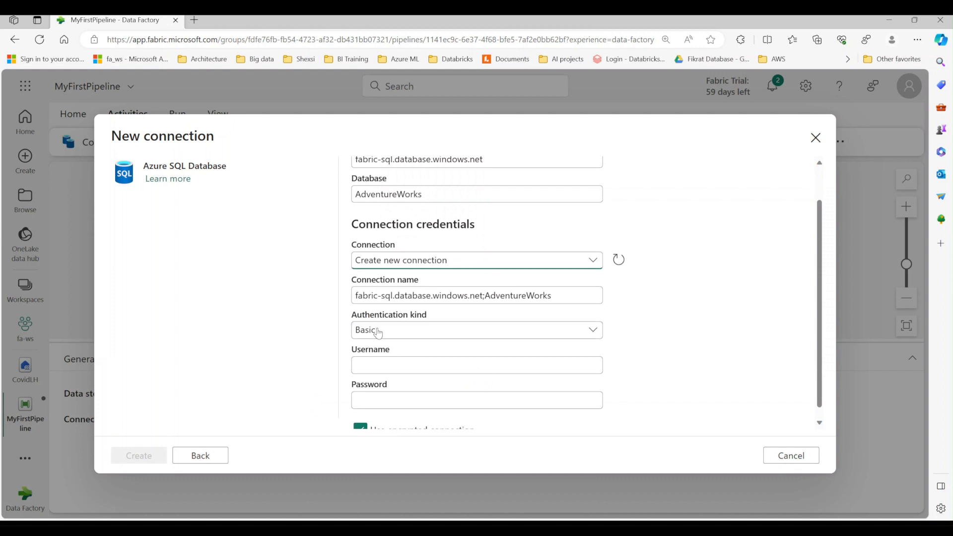
left_click(378, 364)
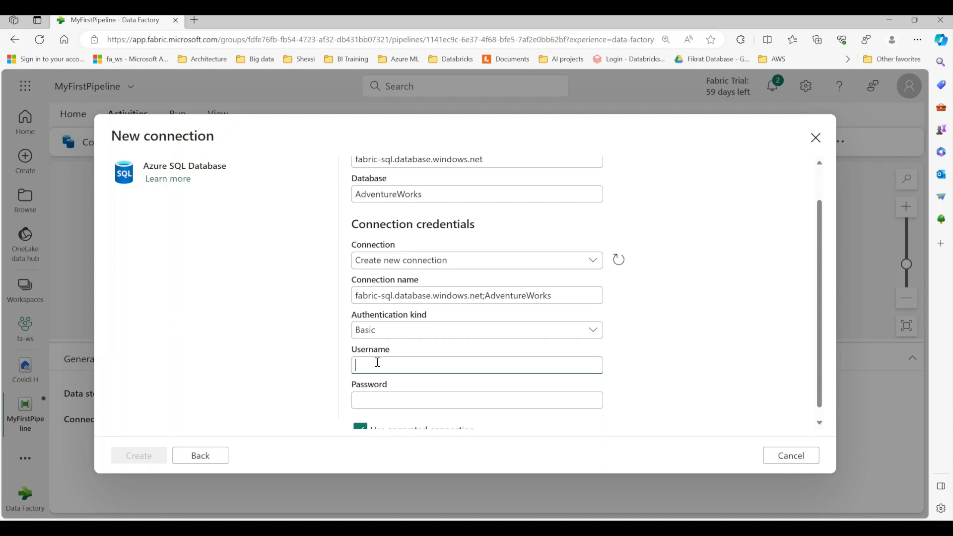
type("fa")
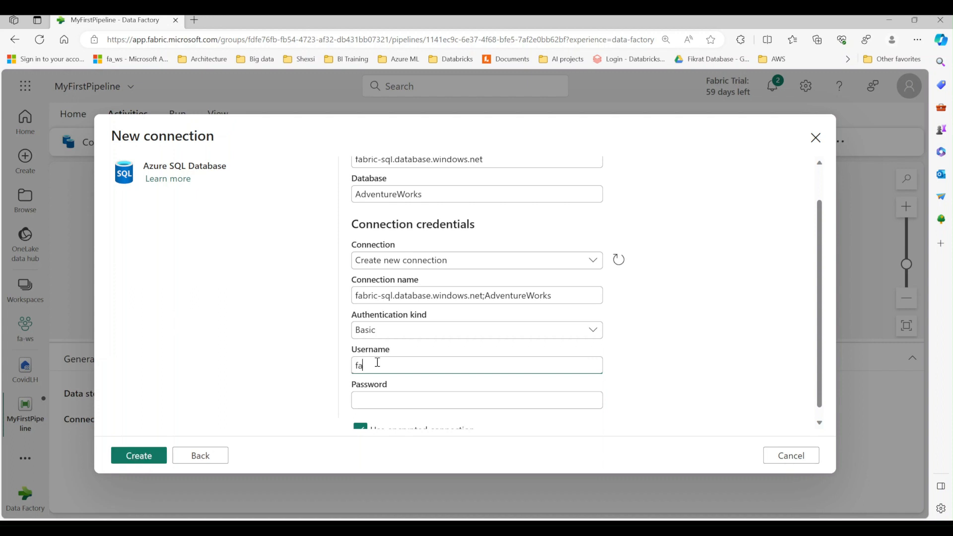
type("bric_usr")
Enter the database user's password and create the encrypted Azure SQL Database connection.
left_click(378, 401)
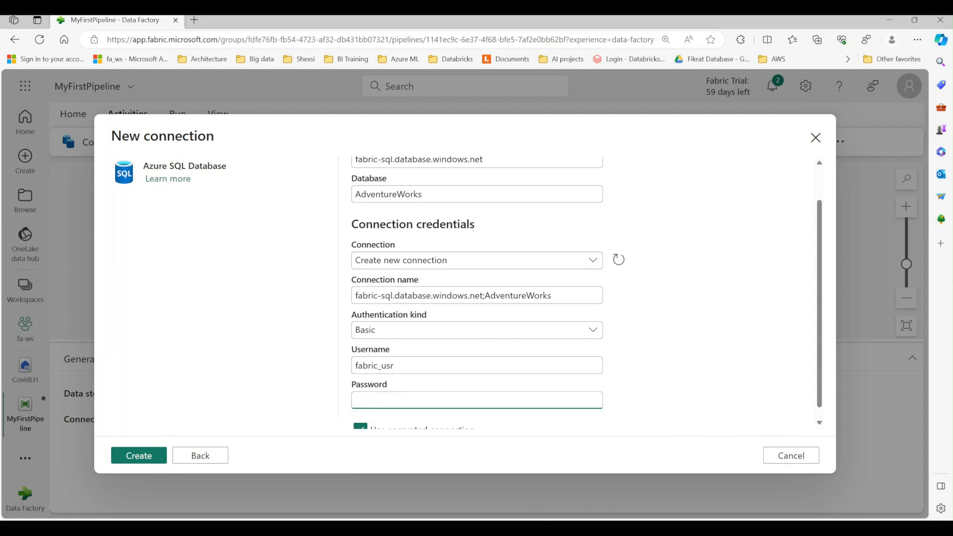
key("alt+Tab")
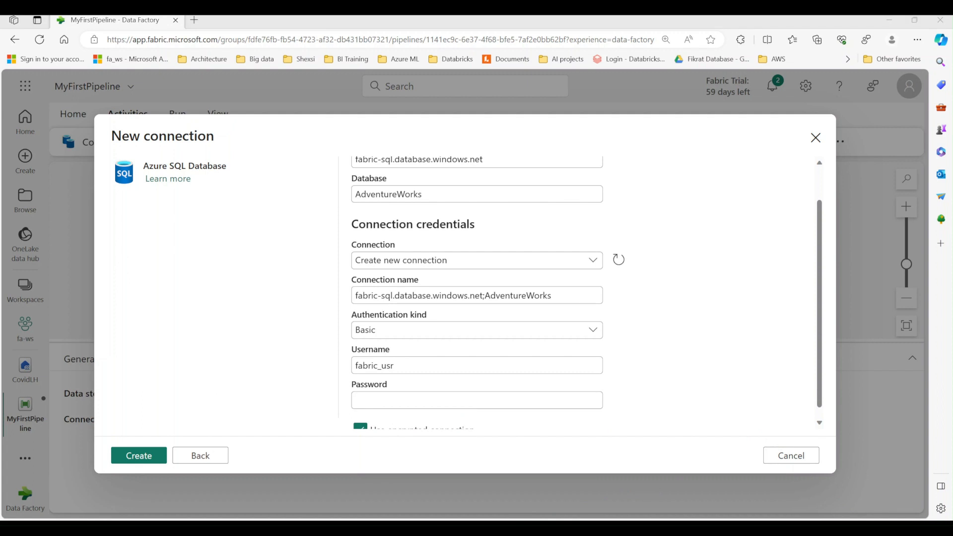
left_click(404, 402)
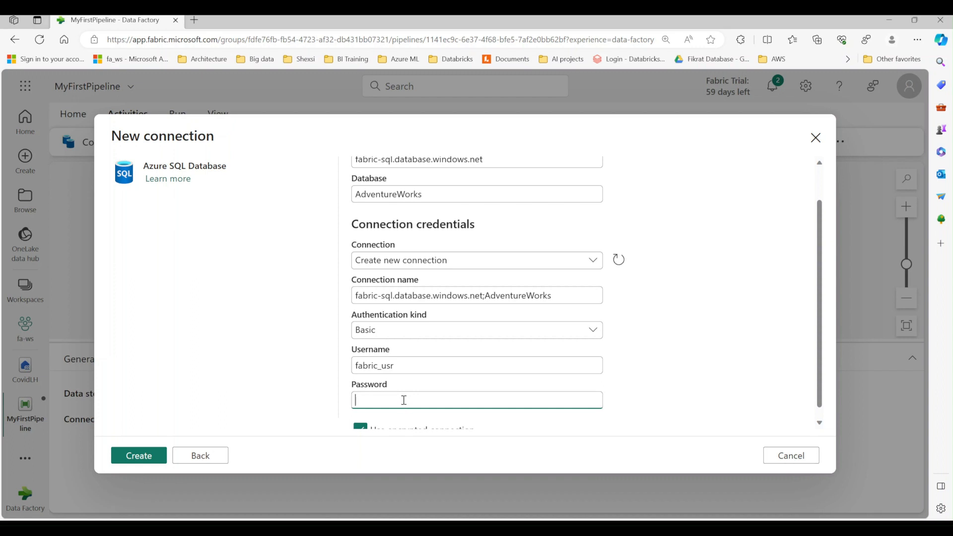
key("ctrl+v")
left_click(661, 374)
scroll(660, 373, "down", 1)
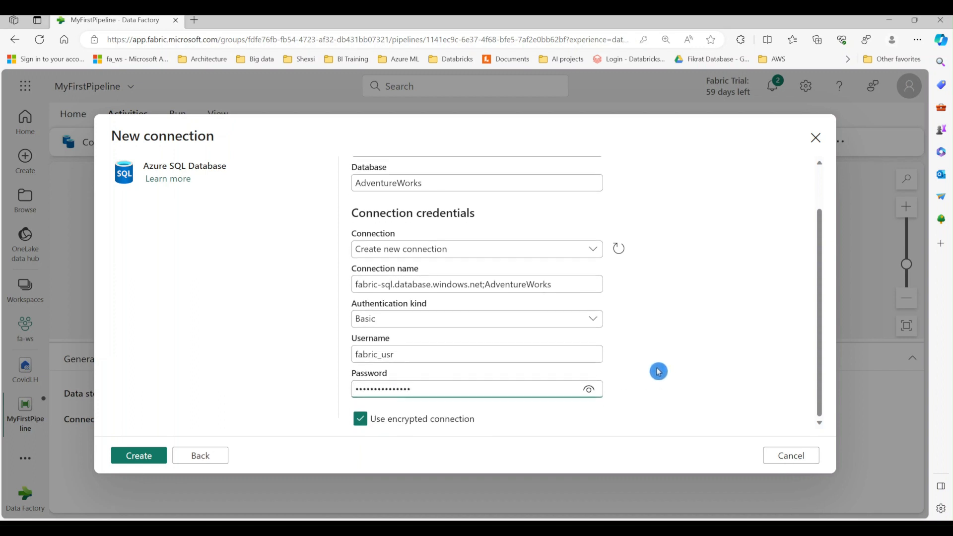
left_click(137, 460)
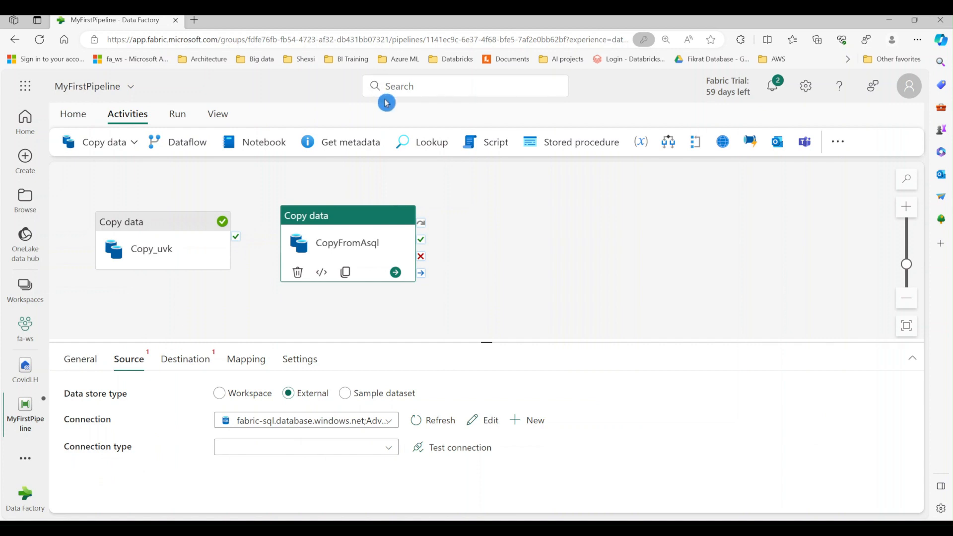
left_click(222, 394)
left_click(366, 405)
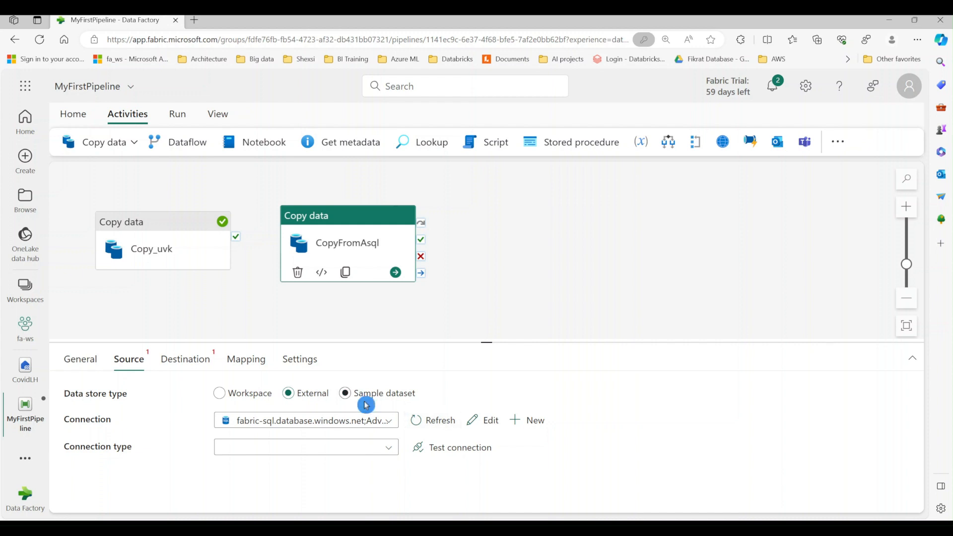
left_click(251, 391)
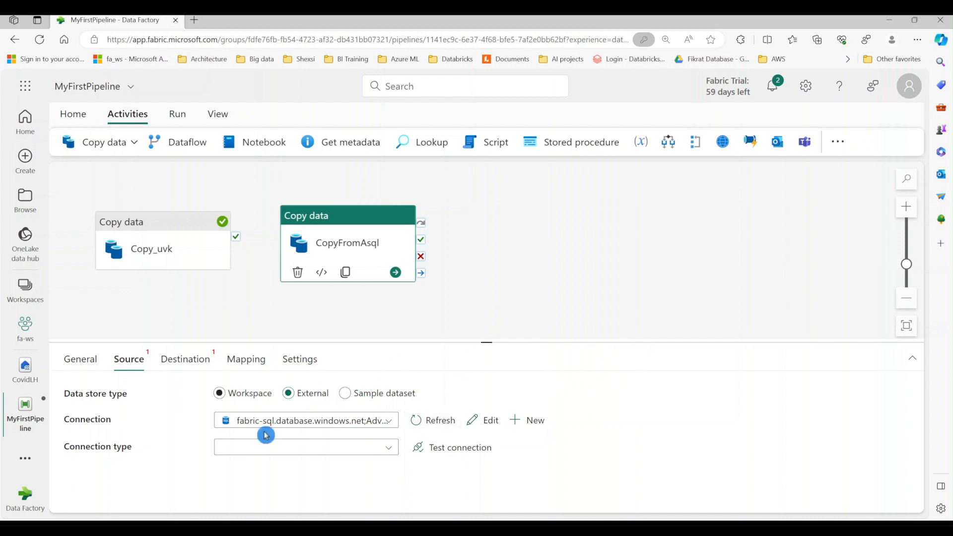
Set the CopyFromAsql source's connection type to Azure SQL Database.
left_click(389, 448)
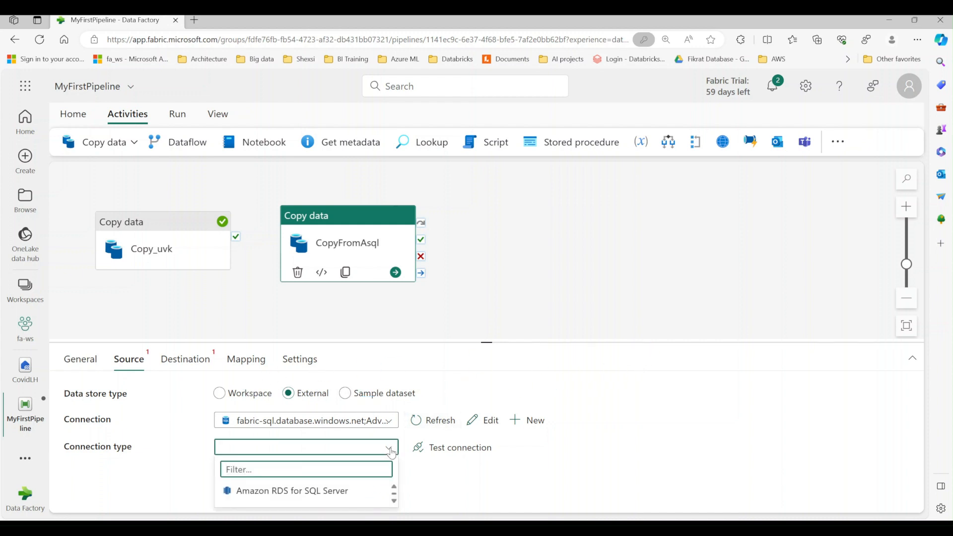
scroll(339, 483, "down", 1)
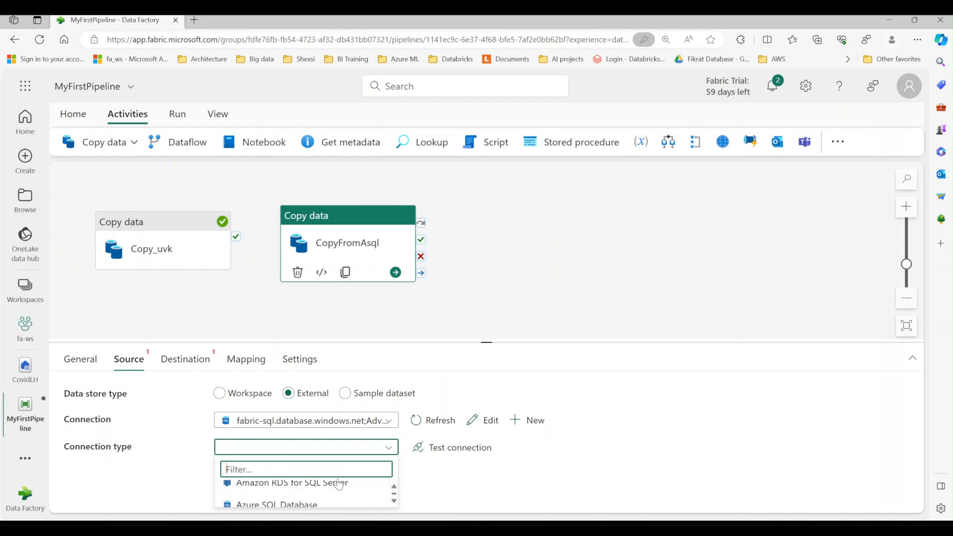
scroll(339, 484, "down", 1)
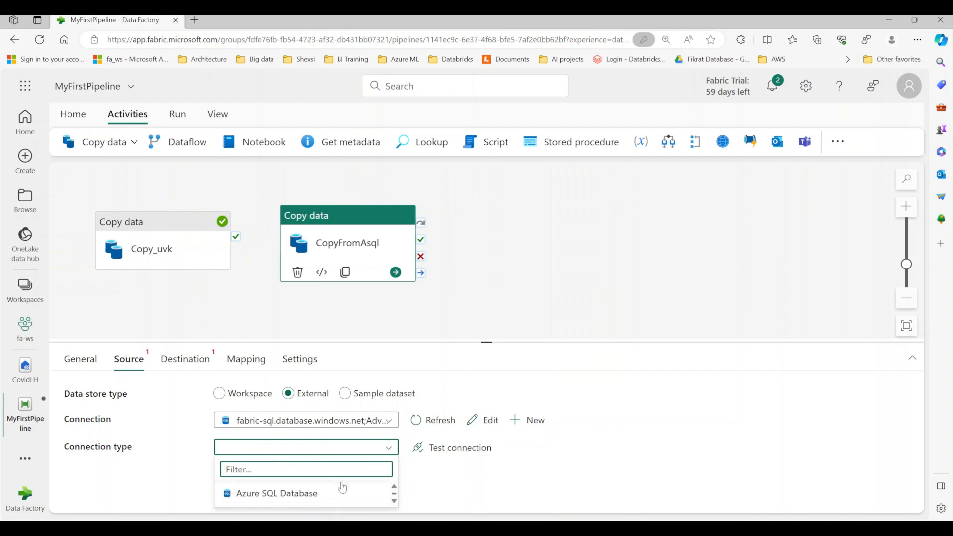
left_click(251, 496)
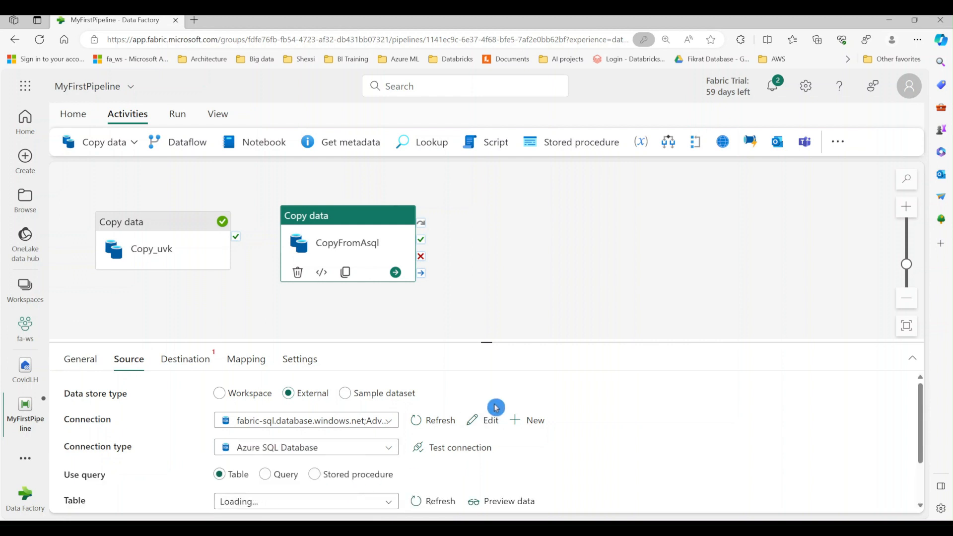
Select the SalesLT.Customer table as the source data of the CopyFromAsql activity.
scroll(686, 256, "down", 4)
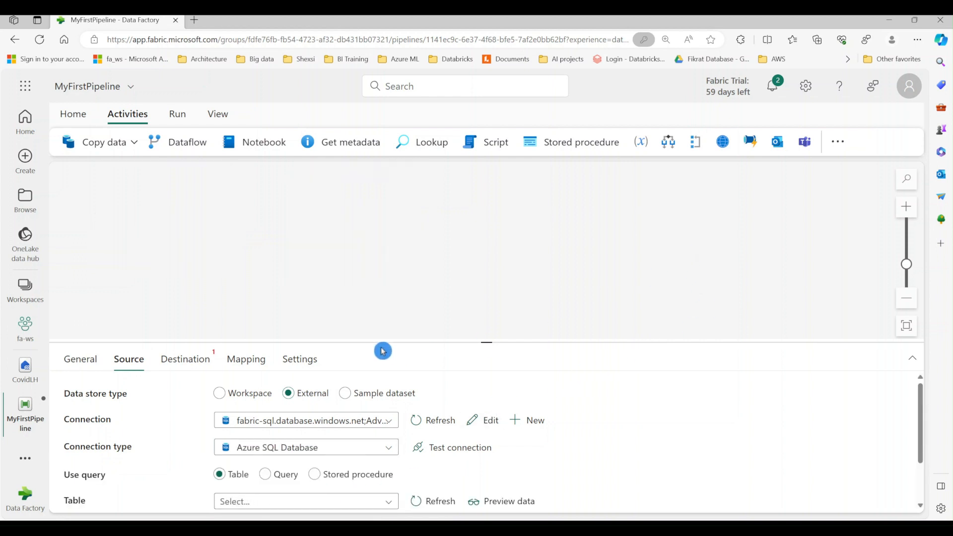
scroll(378, 403, "down", 2)
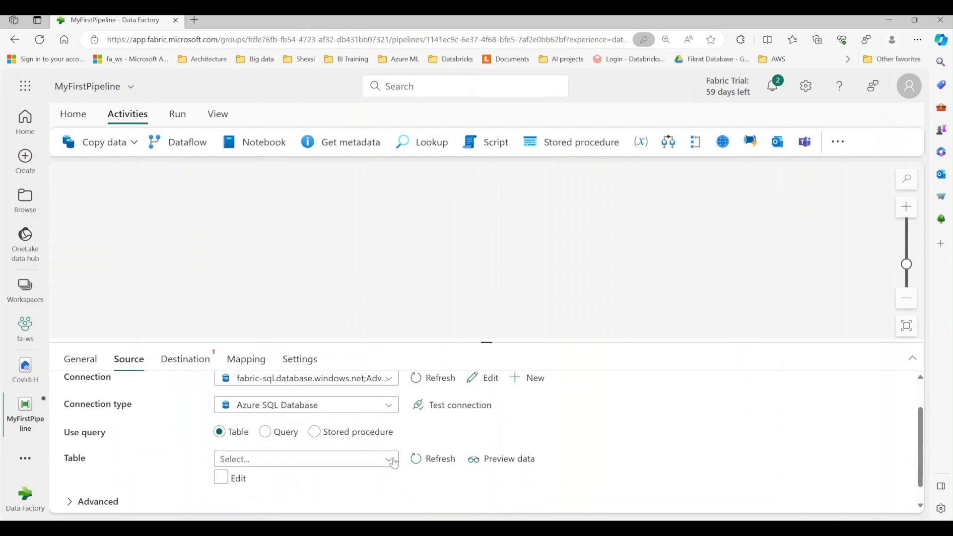
left_click(394, 462)
scroll(375, 471, "down", 1)
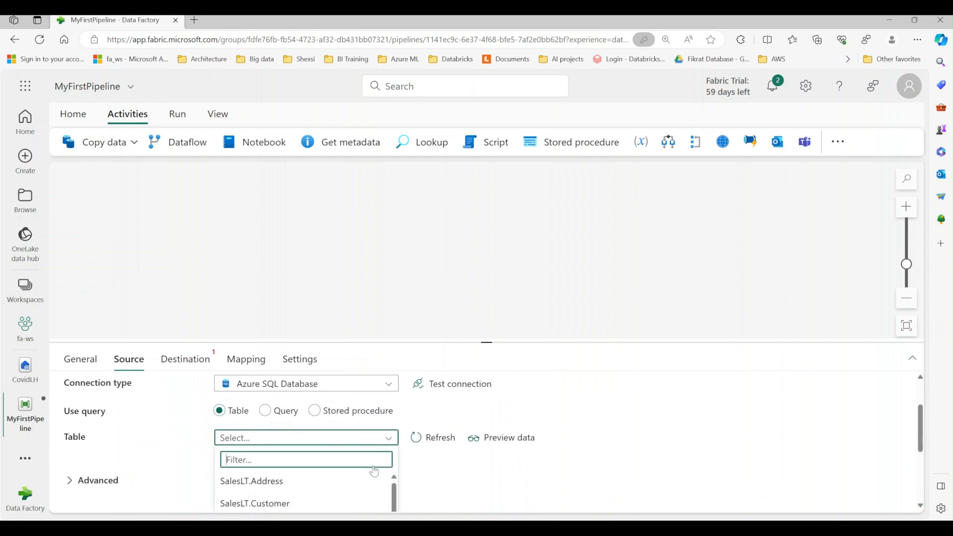
scroll(374, 471, "down", 2)
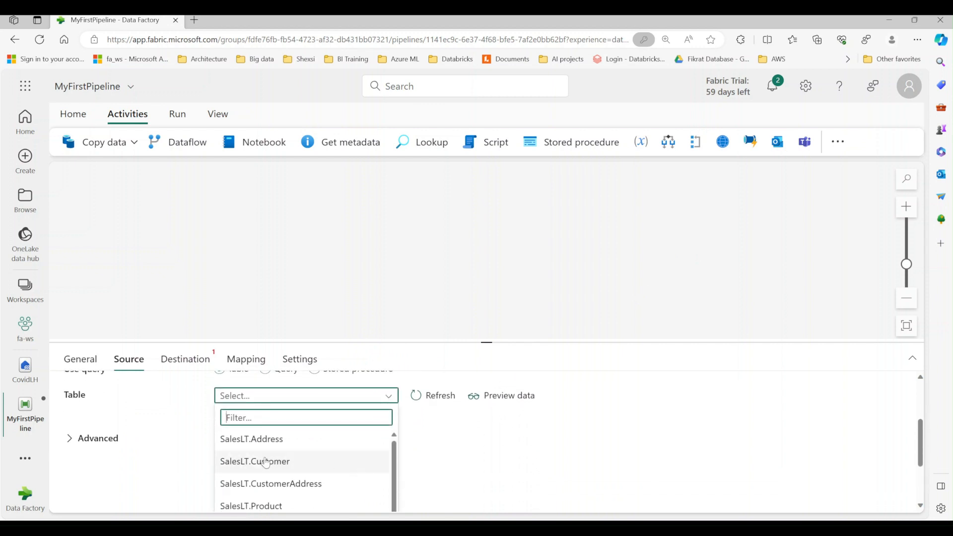
scroll(248, 465, "up", 1)
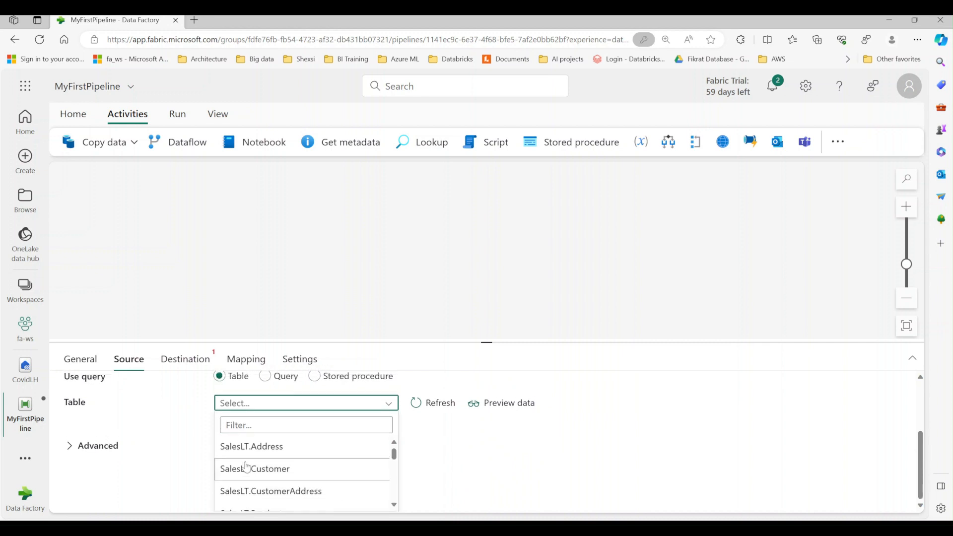
left_click(246, 467)
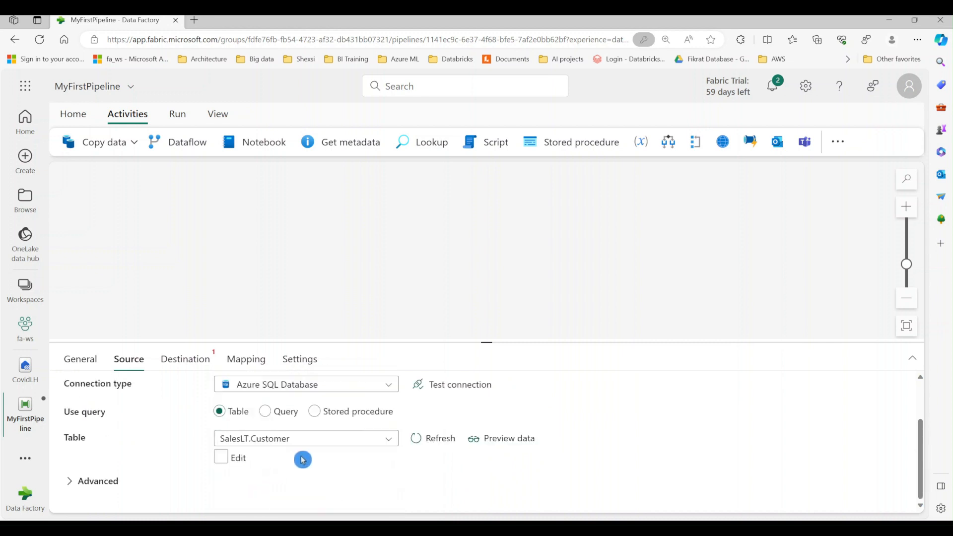
scroll(235, 422, "up", 2)
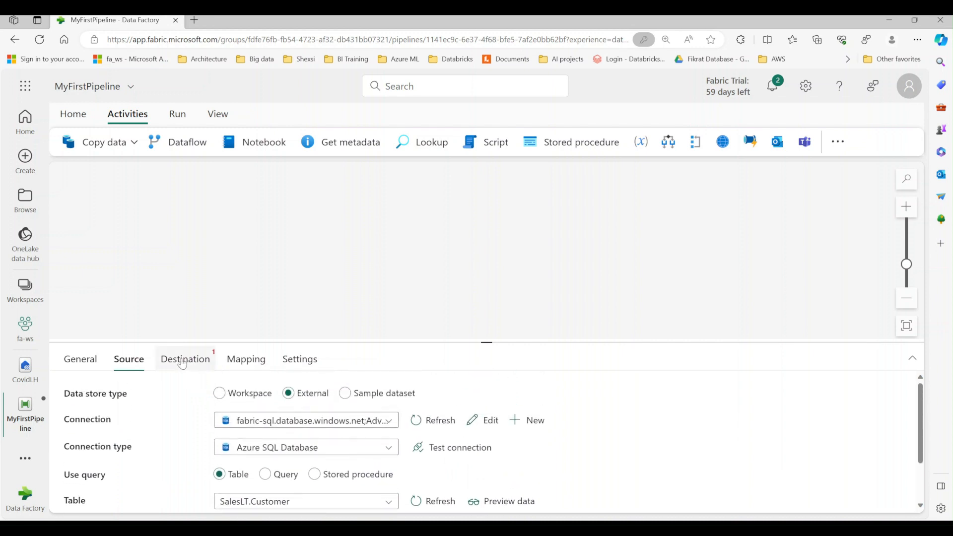
left_click(358, 476)
scroll(361, 477, "down", 2)
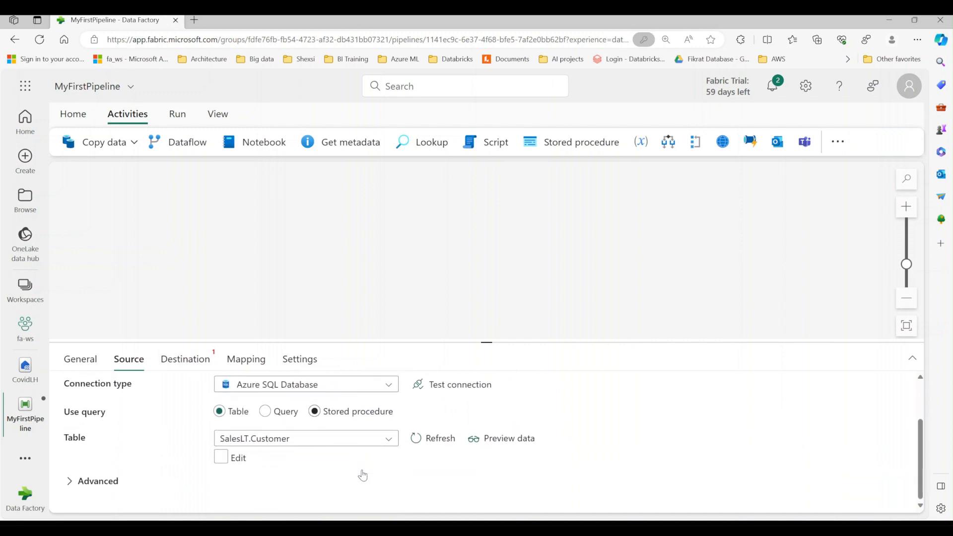
scroll(363, 475, "up", 1)
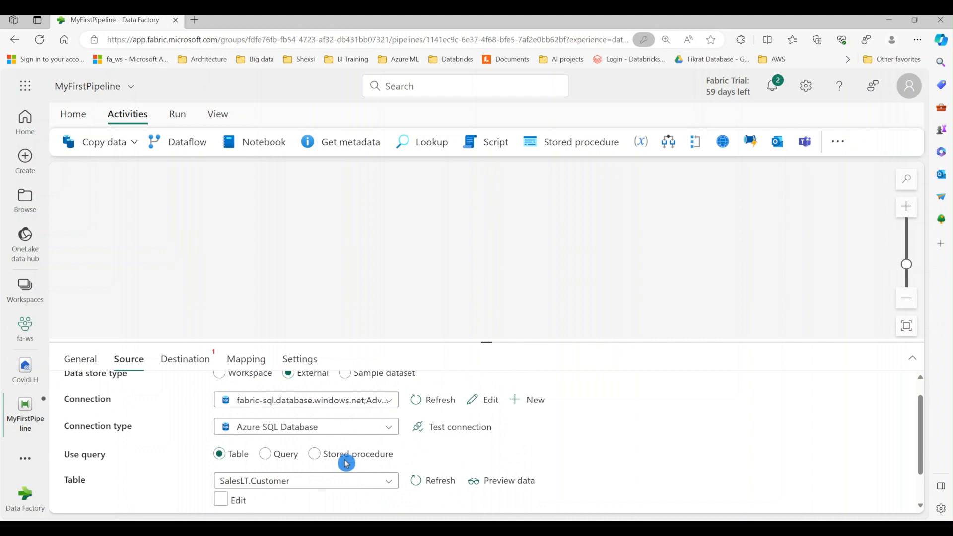
Set the CopyFromAsql destination to the workspace data store type Lakehouse and select the CovidLH lakehouse.
left_click(183, 363)
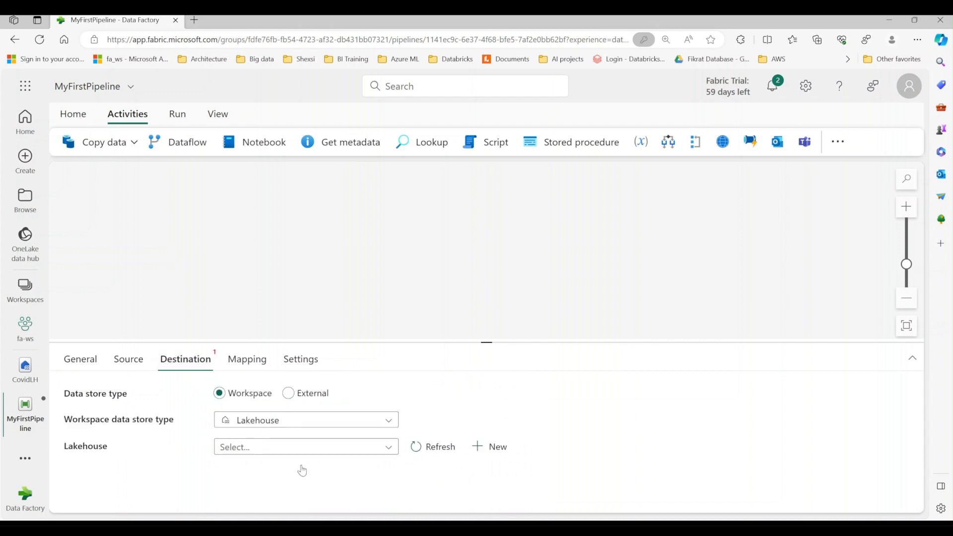
left_click_drag(252, 403, 220, 382)
left_click(224, 388)
left_click(309, 426)
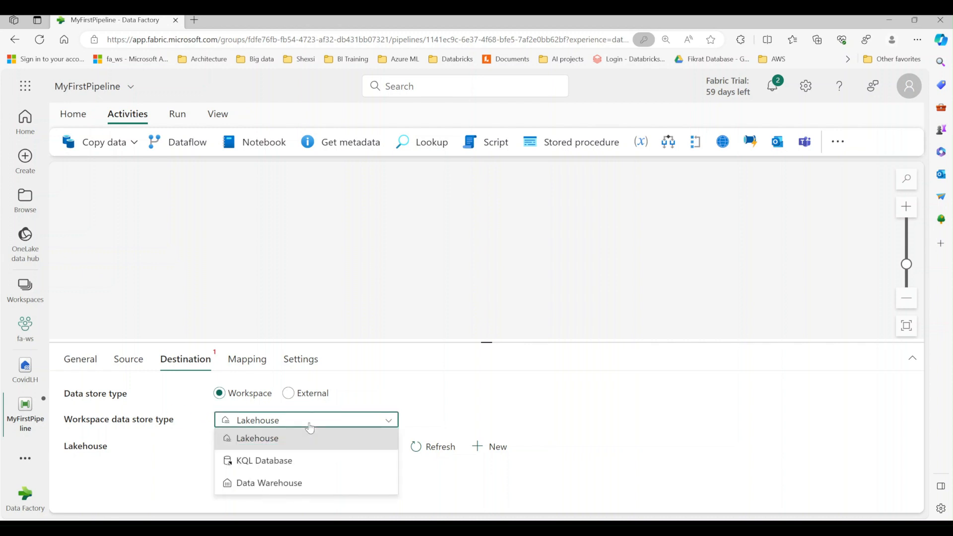
left_click(279, 440)
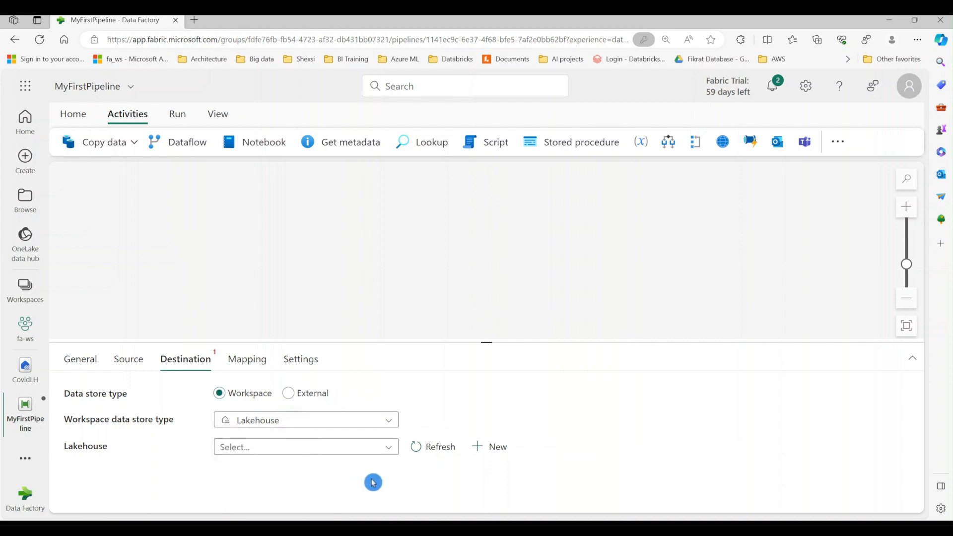
left_click(256, 448)
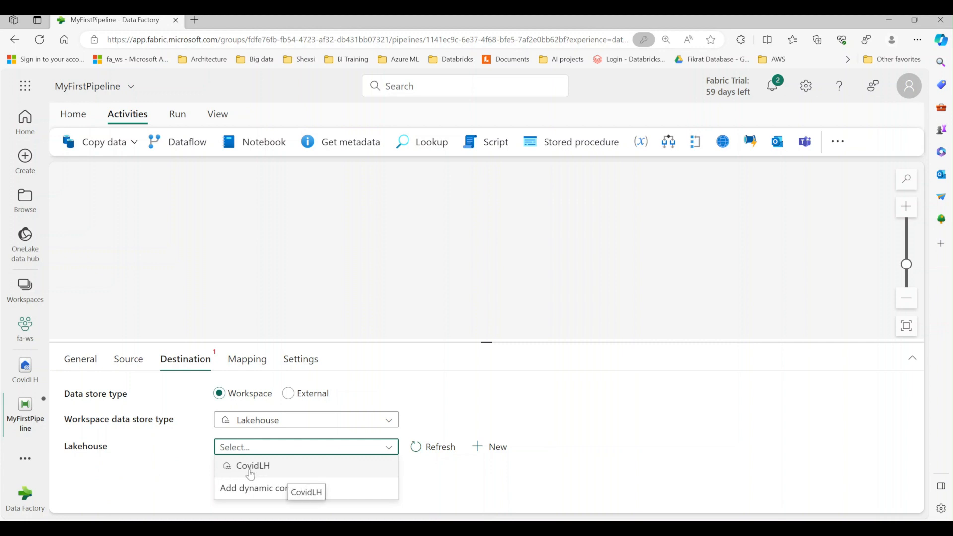
left_click(252, 469)
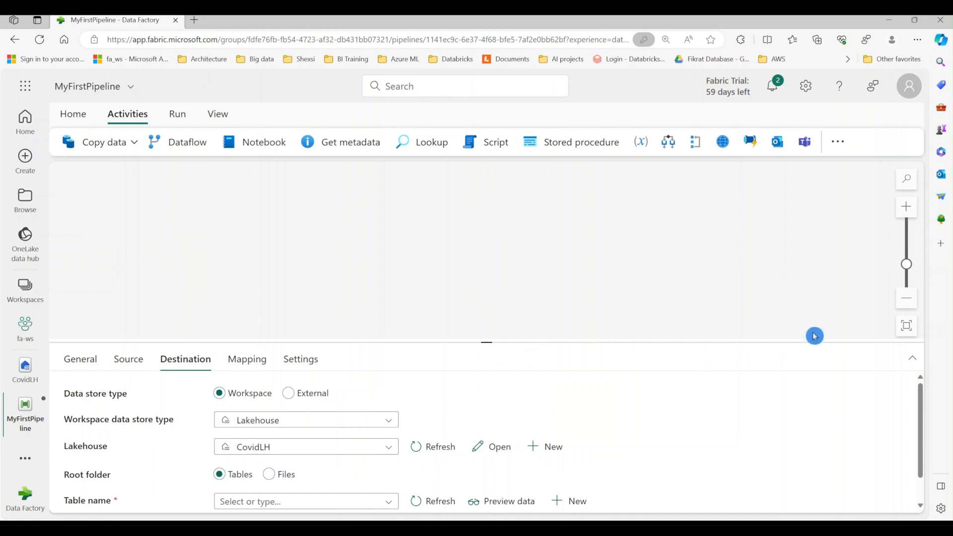
Set the destination table name to Customer and open the CopyFromAsql activity's mapping settings.
scroll(397, 457, "down", 1)
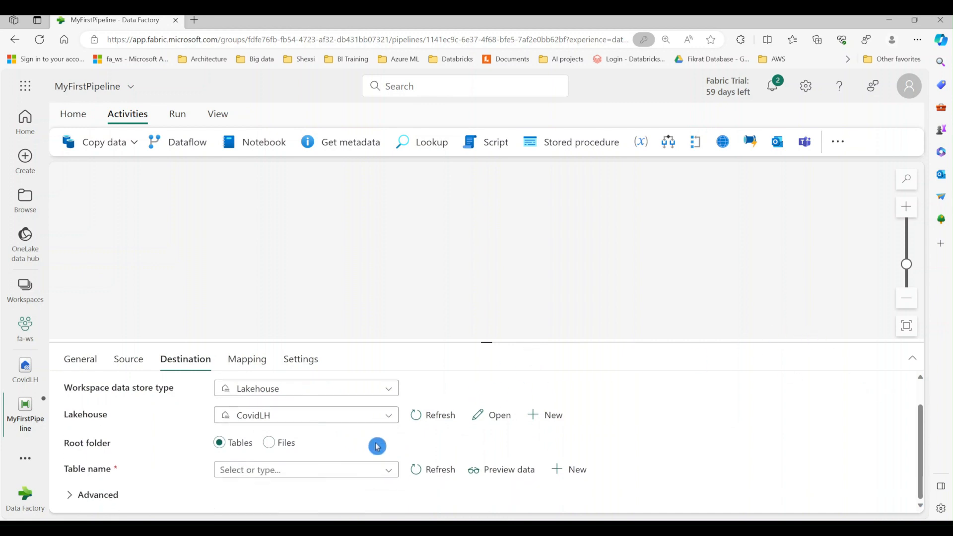
left_click(255, 469)
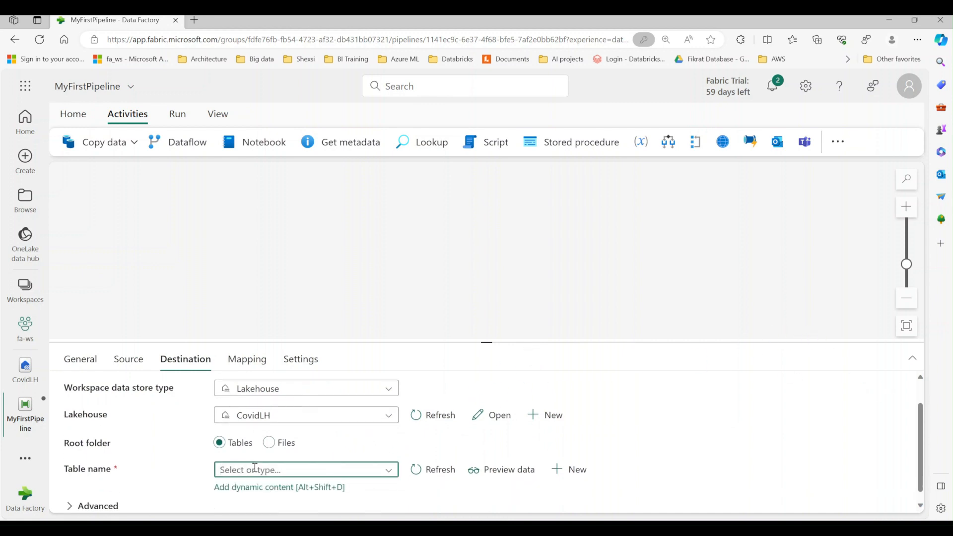
type("Custovmer")
left_click(245, 469)
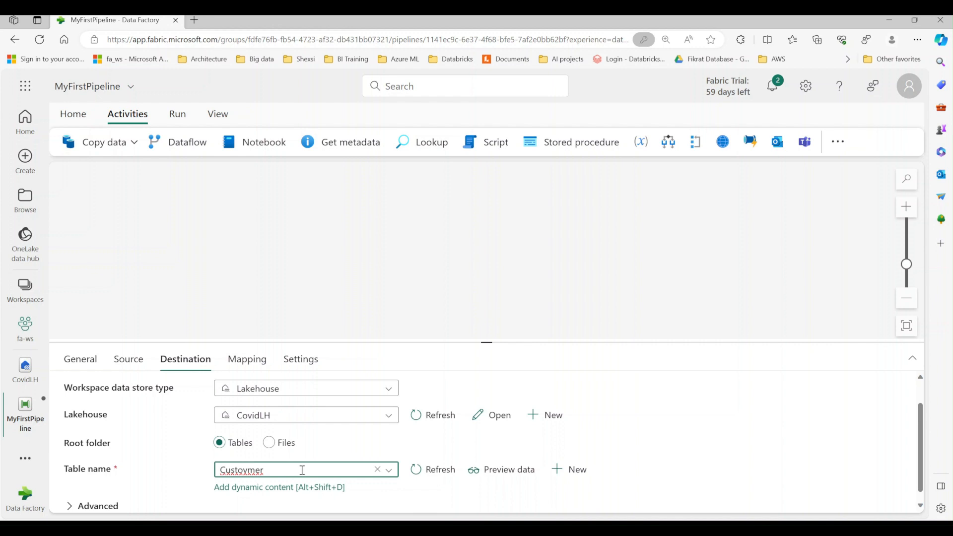
key("Delete")
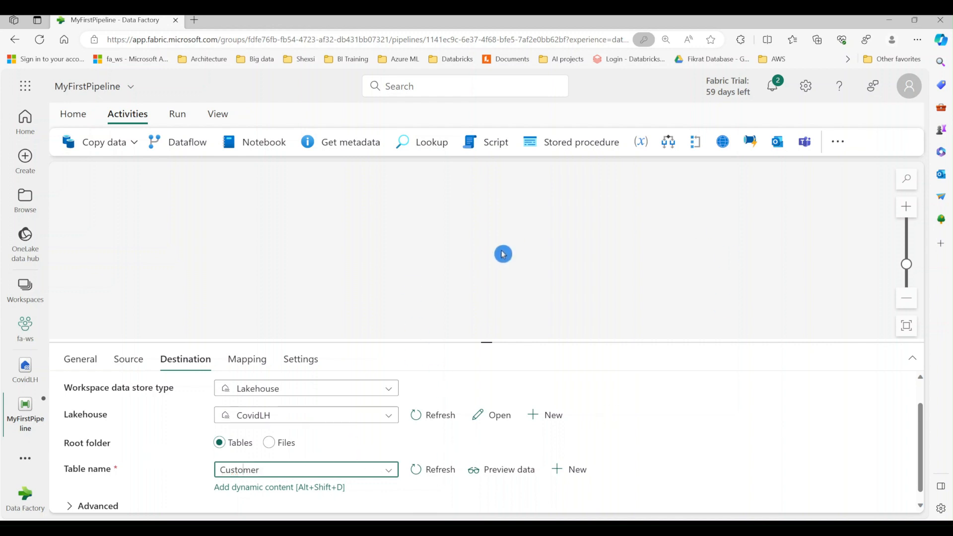
left_click(238, 369)
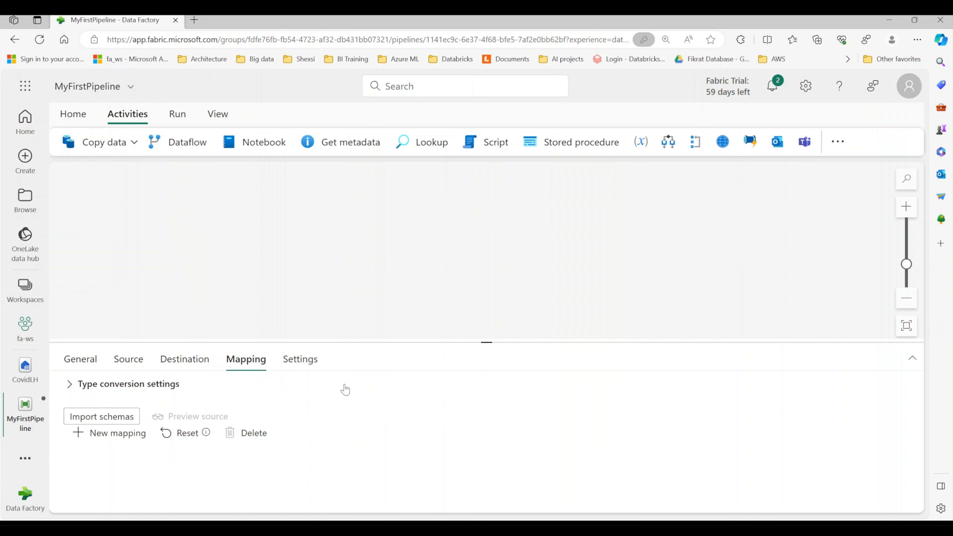
left_click(375, 377)
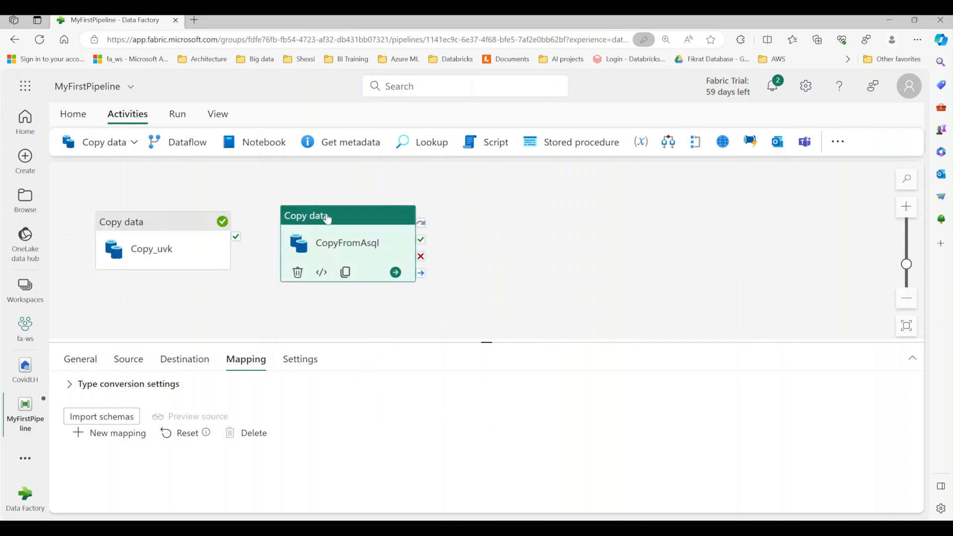
Save the pipeline with the configured CopyFromAsql activity and run it.
left_click_drag(330, 217, 323, 218)
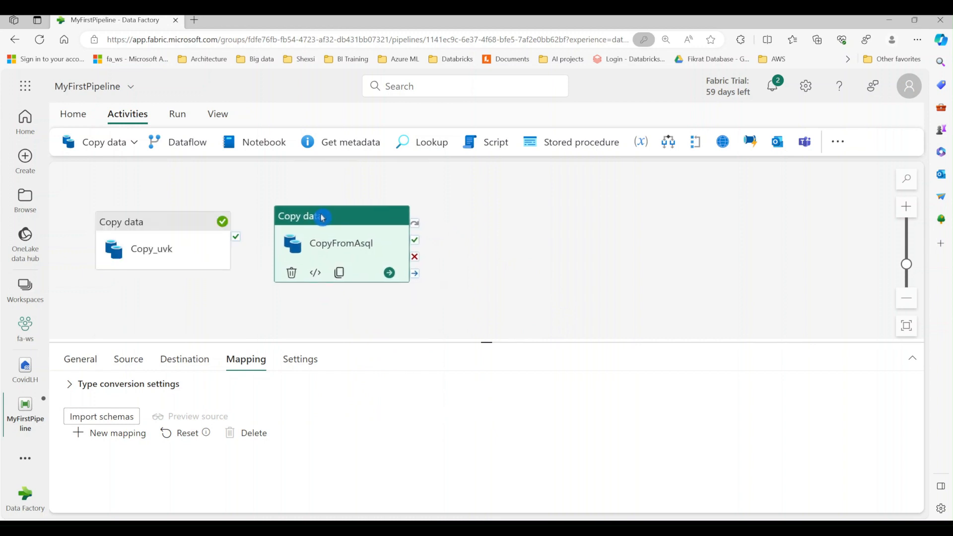
left_click(240, 295)
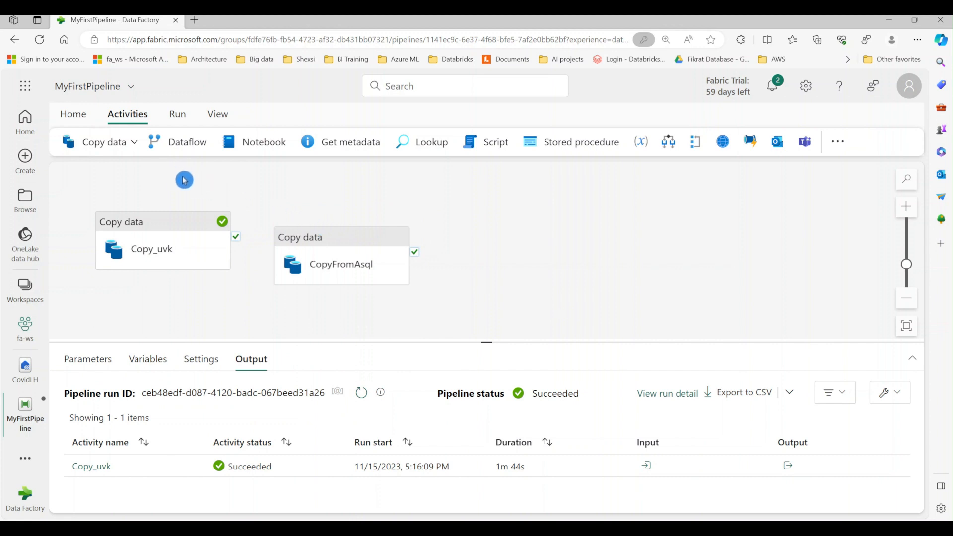
left_click(73, 114)
left_click(70, 144)
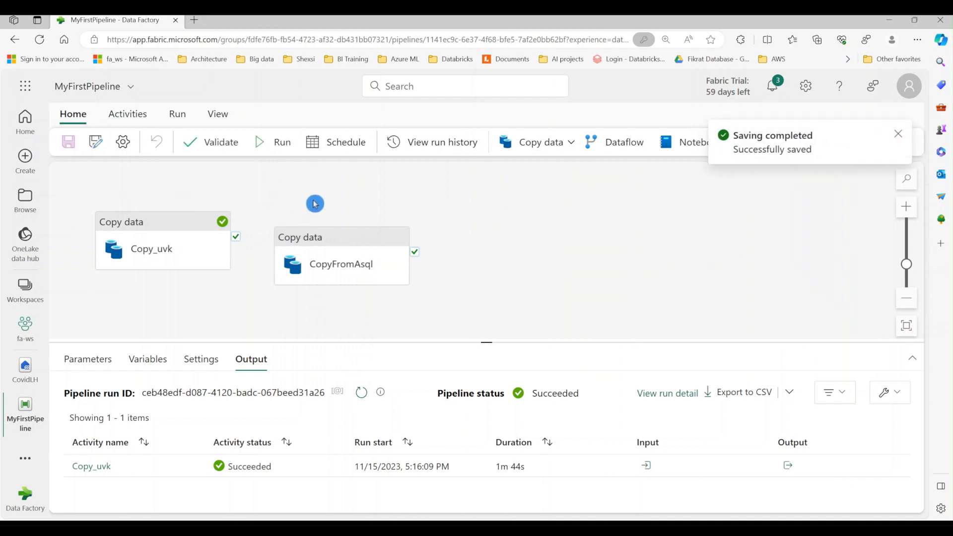
left_click(276, 145)
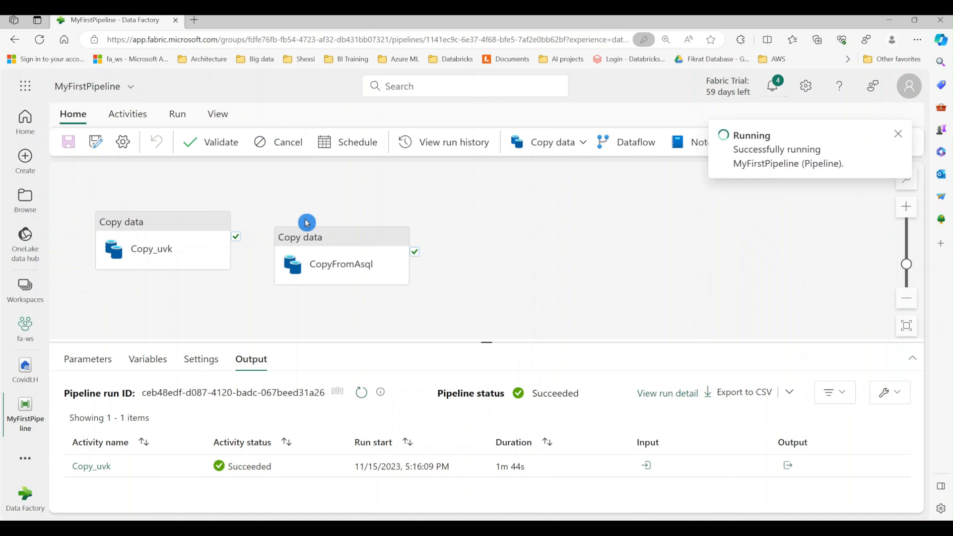
Review the CopyFromAsql copy details in the pipeline run output and refresh the run status.
left_click_drag(486, 342, 486, 304)
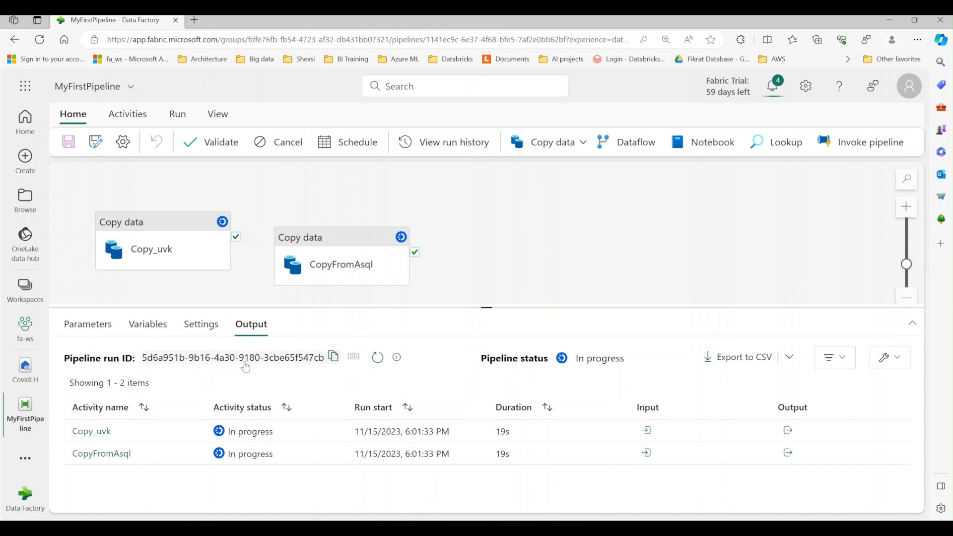
left_click(101, 454)
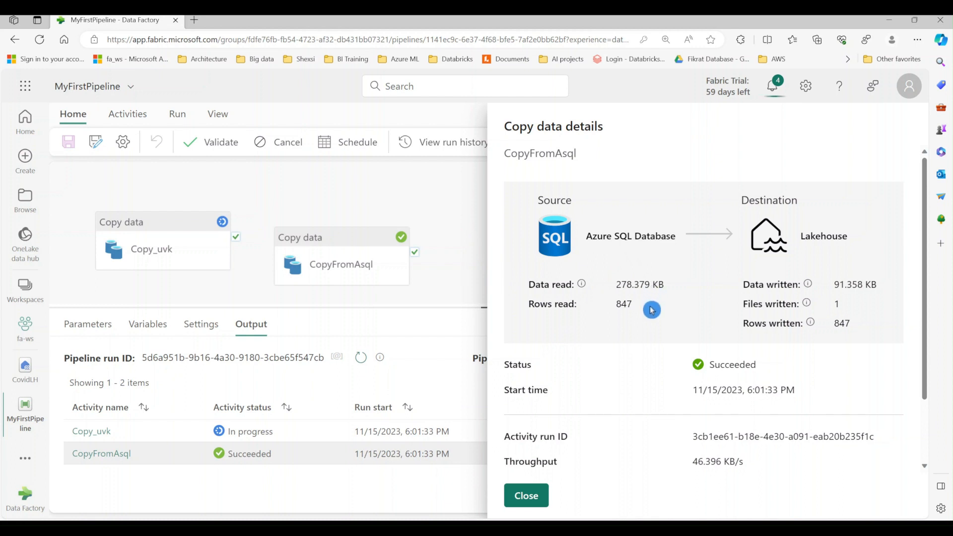
scroll(651, 310, "down", 1)
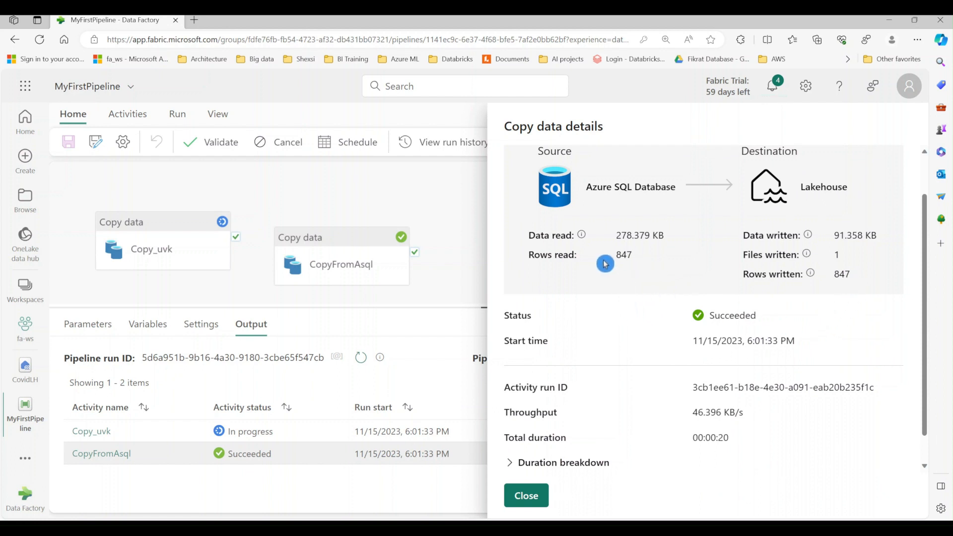
left_click(527, 499)
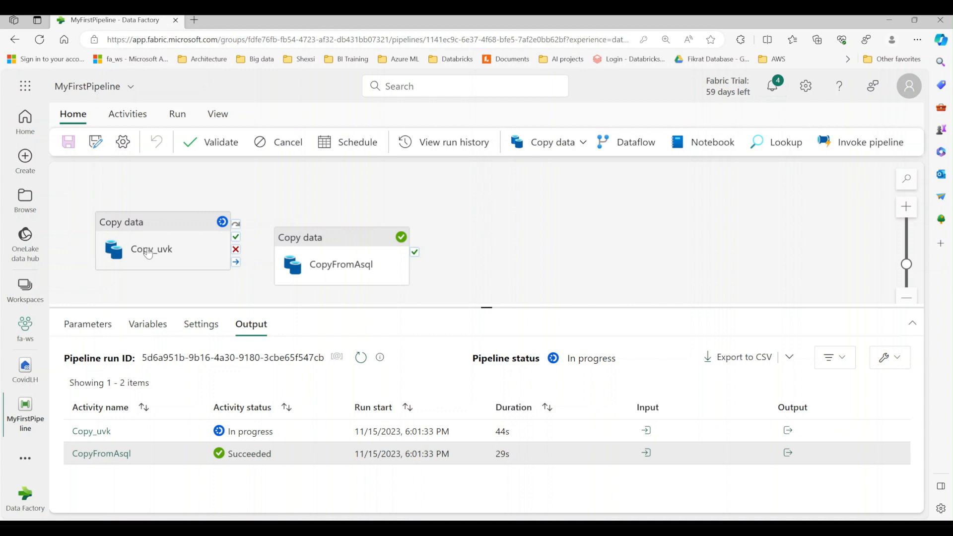
left_click(361, 357)
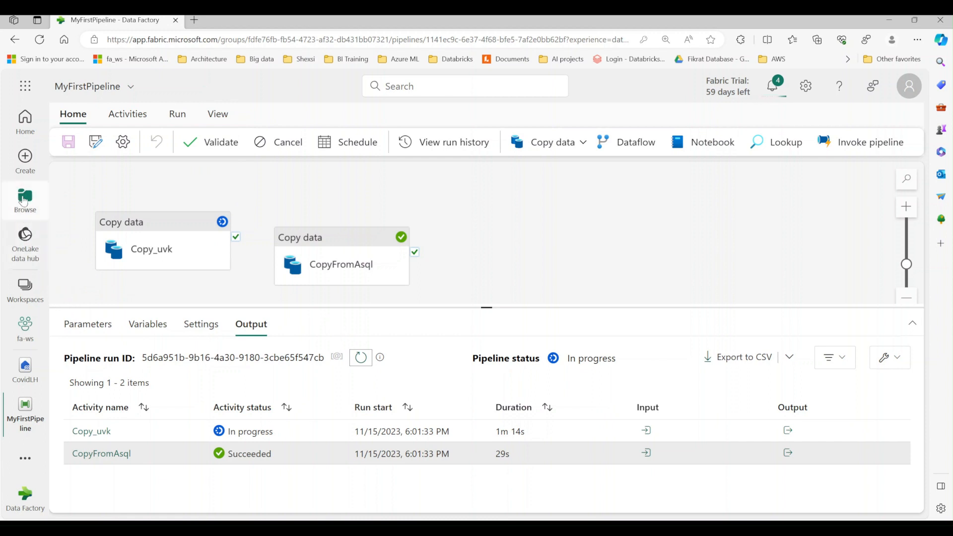
Open the CovidLH lakehouse, refresh its Tables folder and preview the Customer table.
left_click(25, 366)
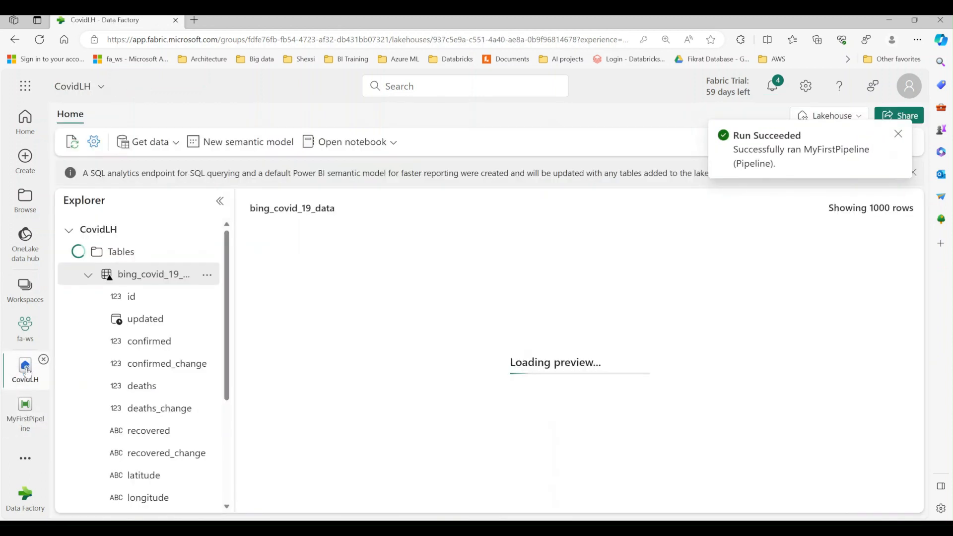
left_click(88, 275)
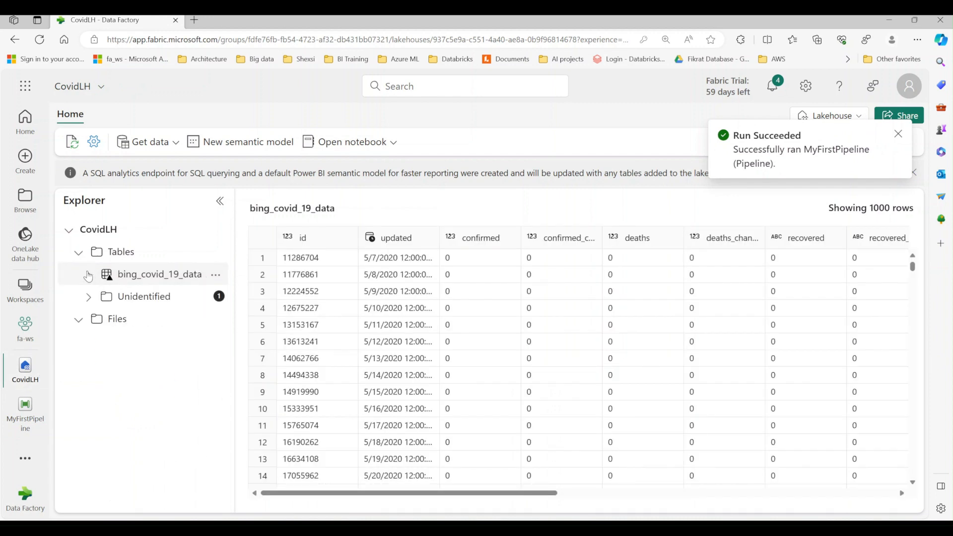
left_click(214, 253)
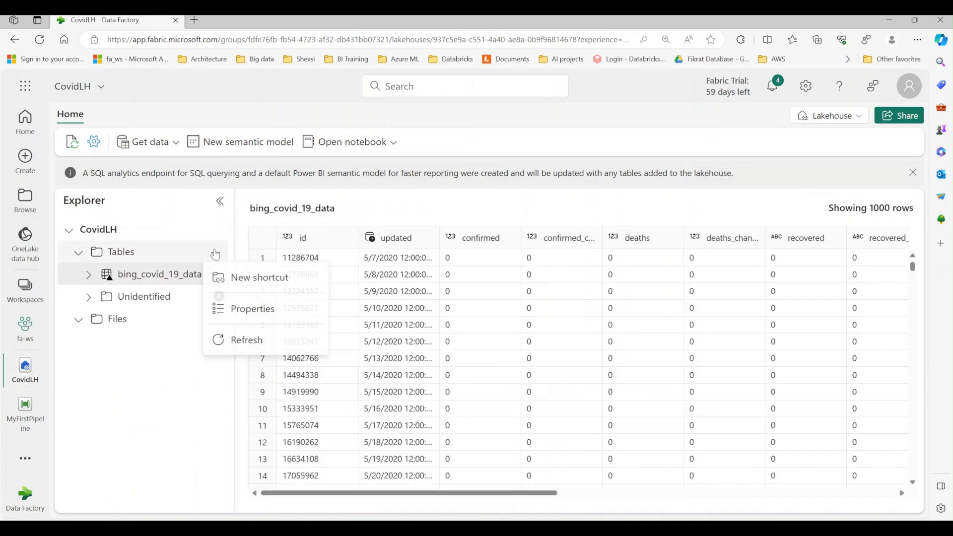
left_click(246, 341)
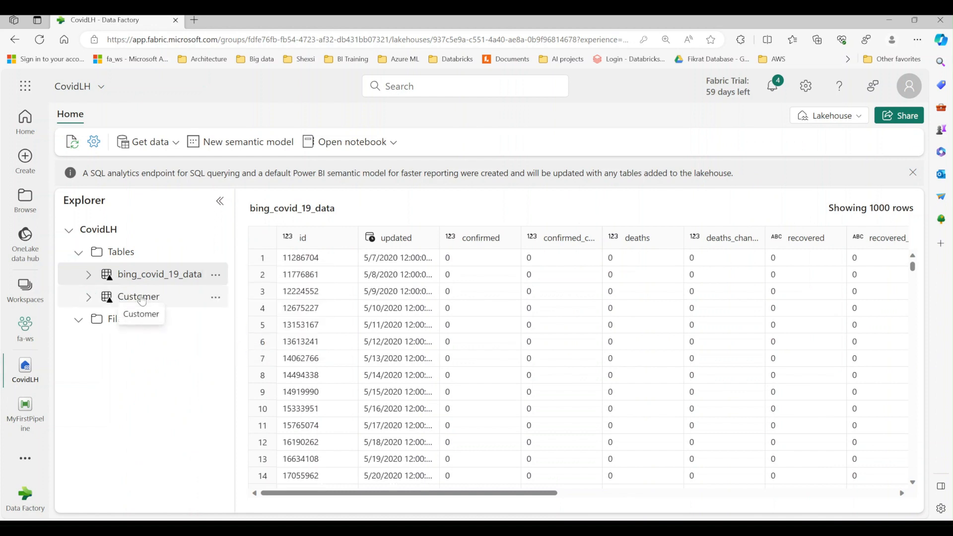
left_click(137, 299)
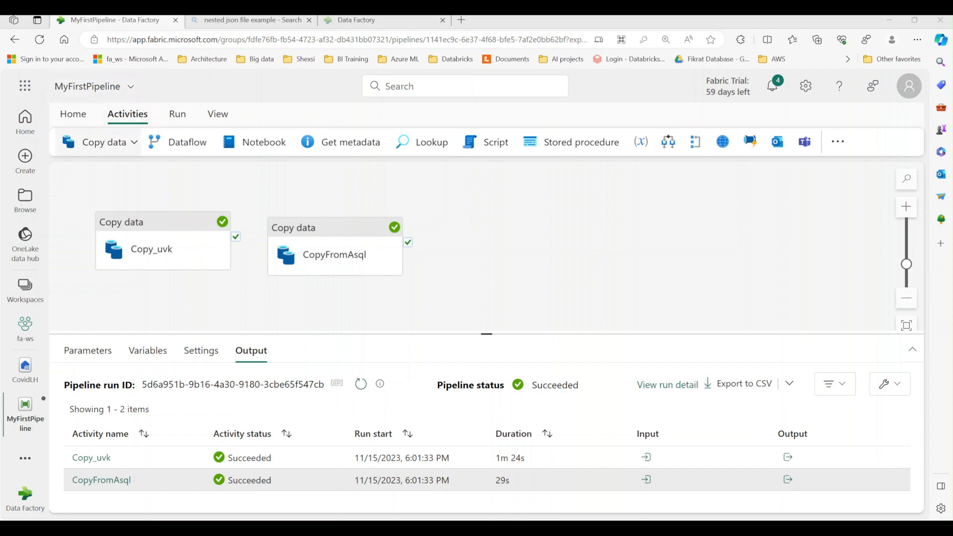
Add a third Copy data activity to the MyFirstPipeline canvas and line it up beside CopyFromAsql.
left_click(136, 143)
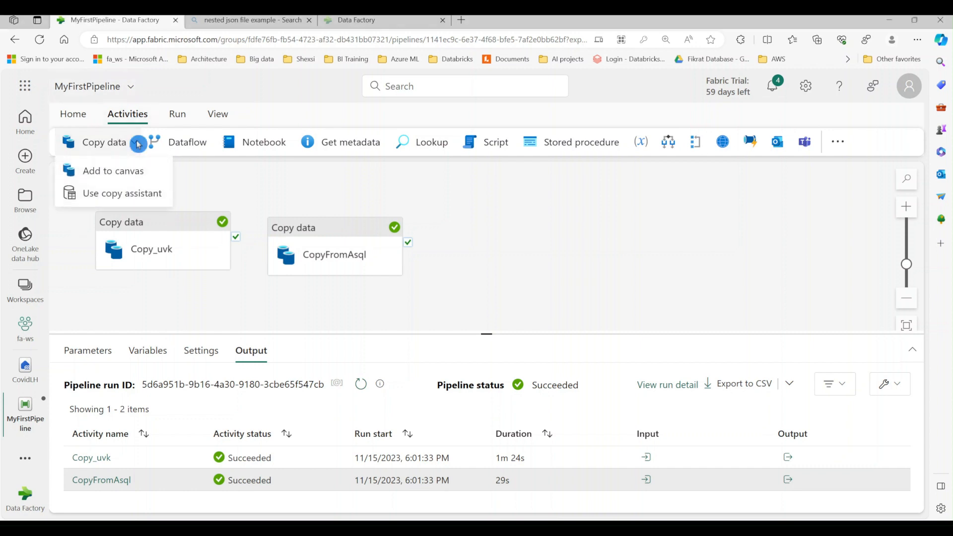
left_click(119, 171)
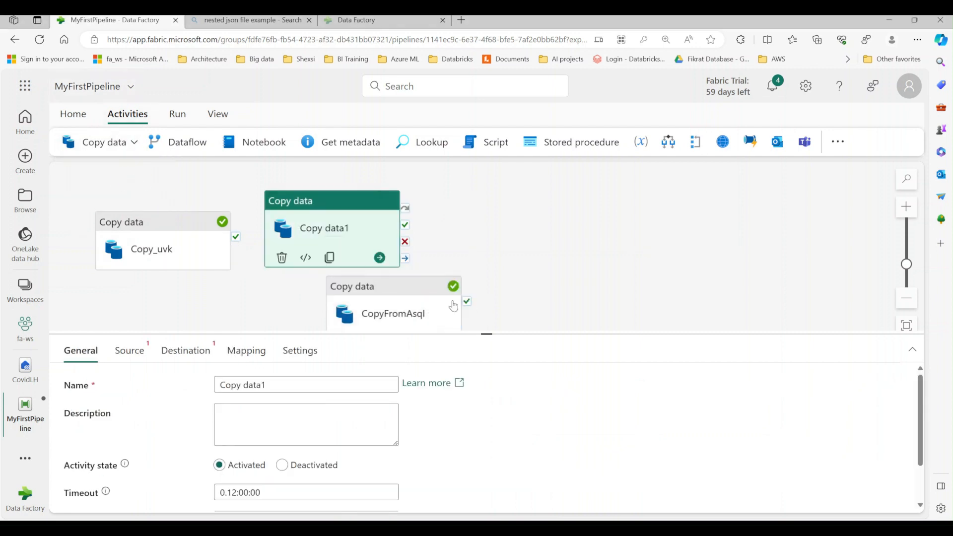
left_click_drag(338, 204, 583, 254)
left_click_drag(431, 311, 385, 243)
left_click_drag(577, 276, 508, 232)
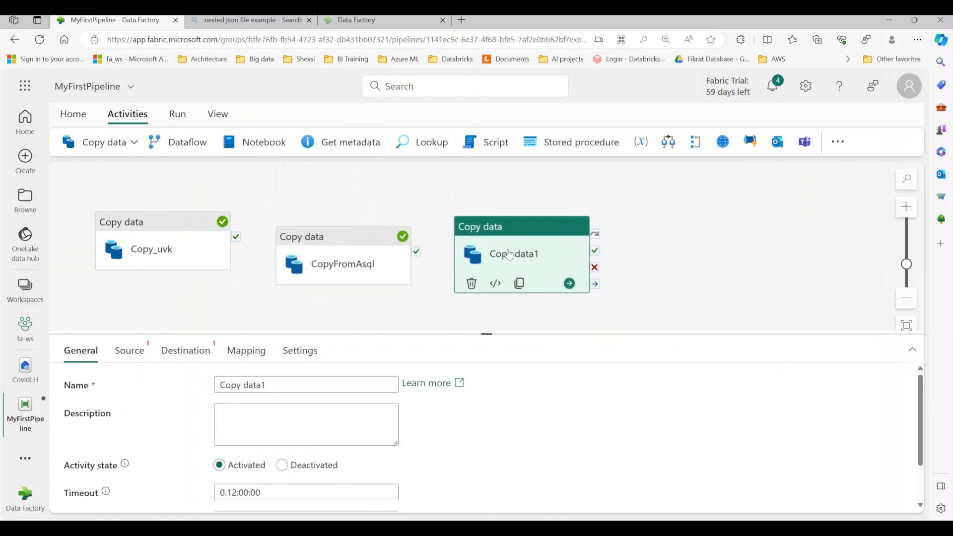
Rename the new copy activity as CopyfromAdls.
left_click(129, 350)
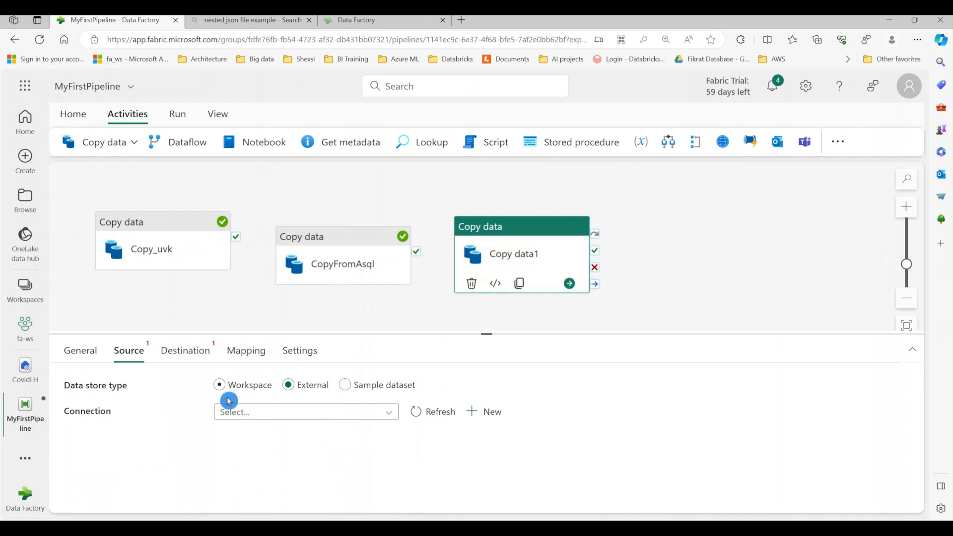
left_click(93, 354)
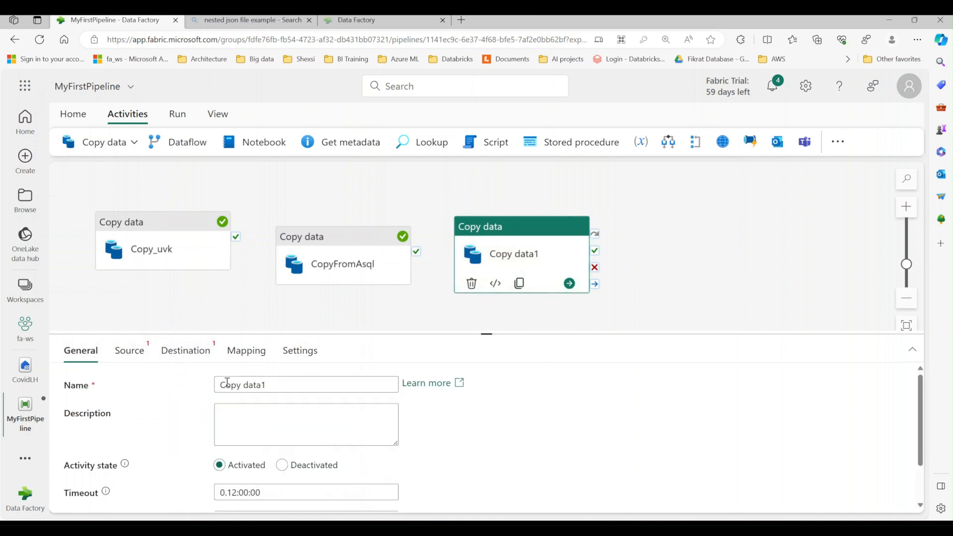
left_click_drag(243, 383, 375, 373)
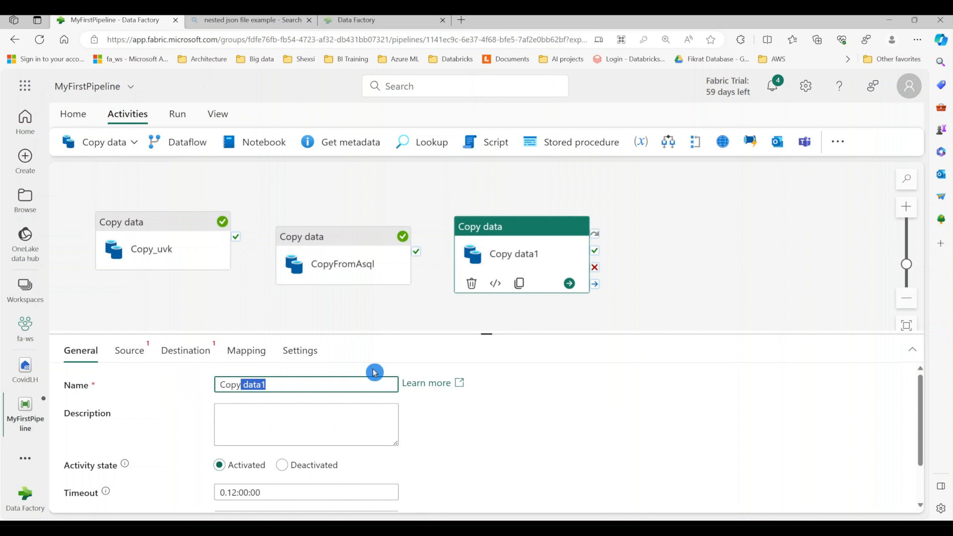
type("fromAdls")
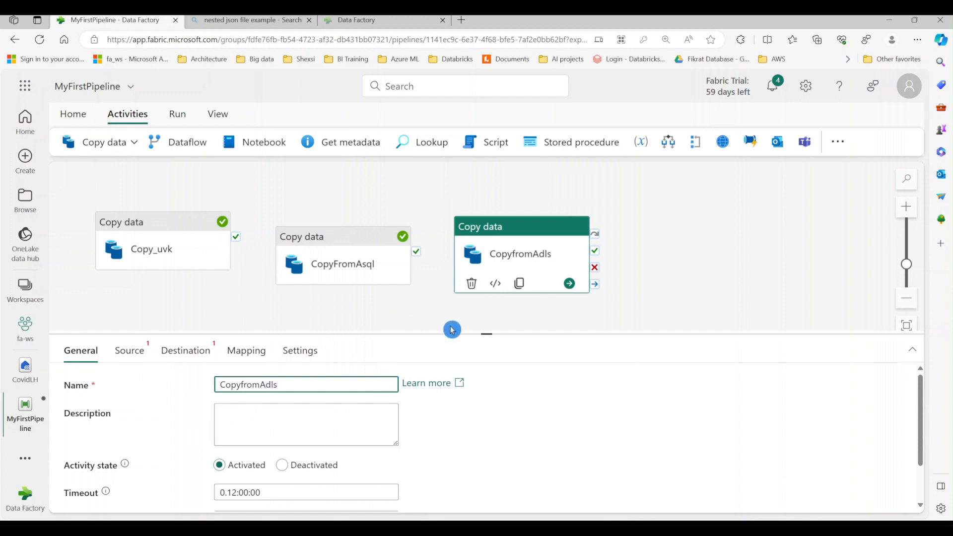
Start a new Azure Blob Storage connection for the CopyfromAdls source with the account name adlsfabric.
left_click(130, 351)
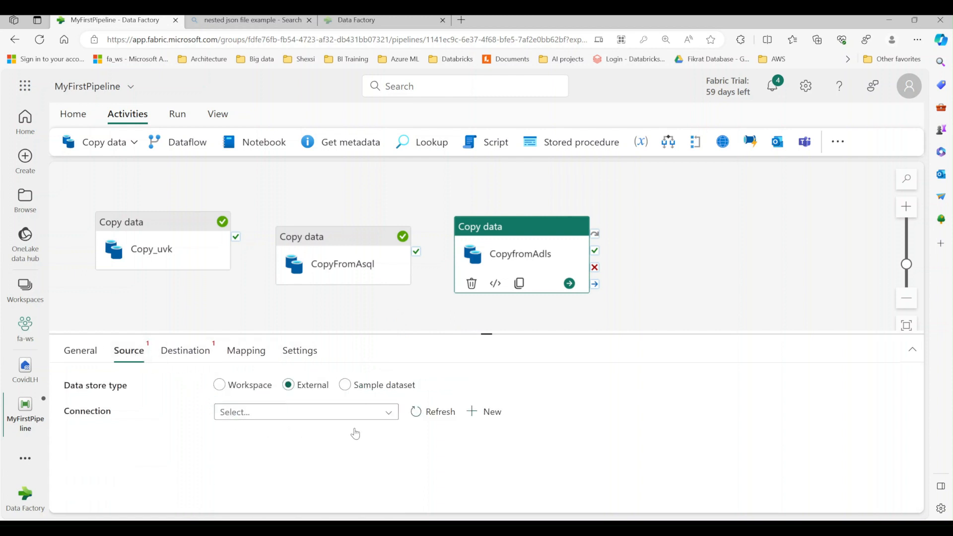
left_click(491, 411)
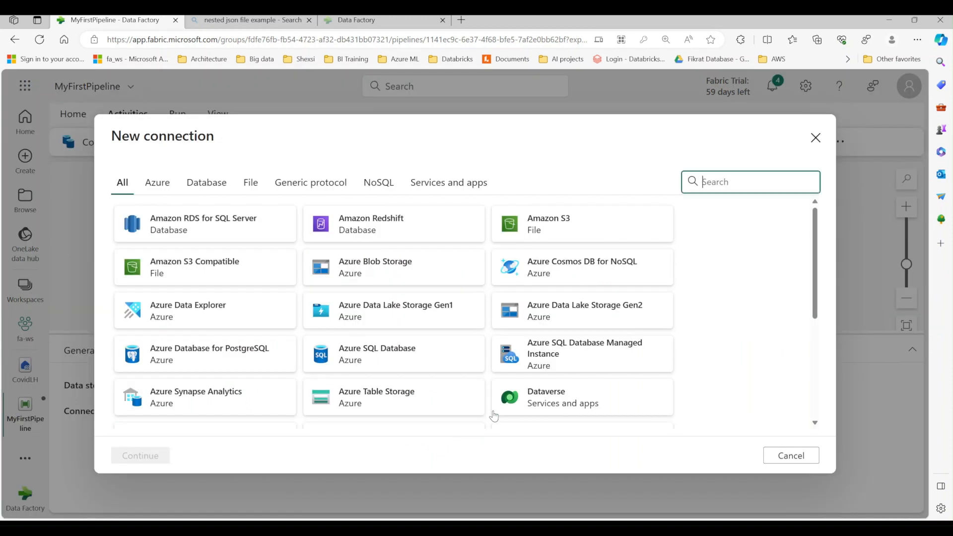
left_click(381, 276)
left_click(140, 455)
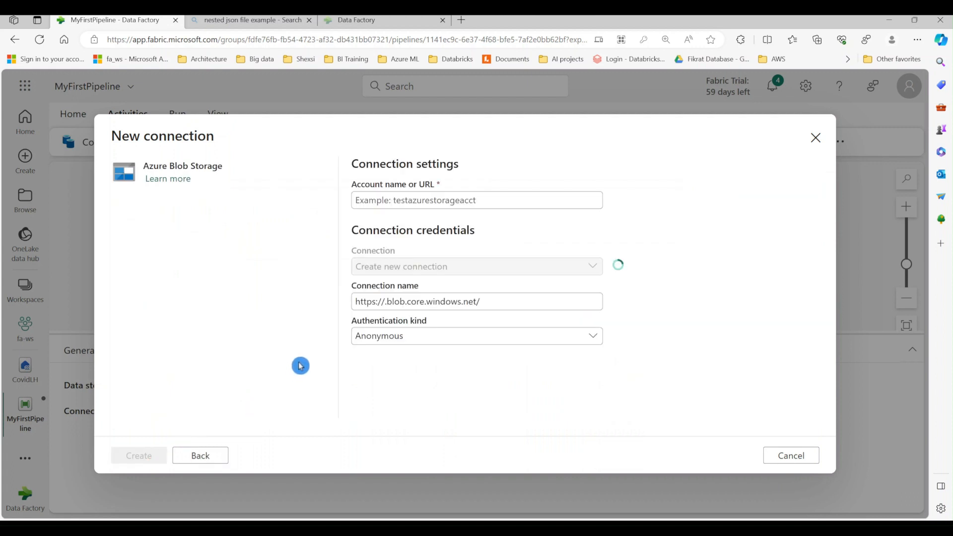
left_click(383, 196)
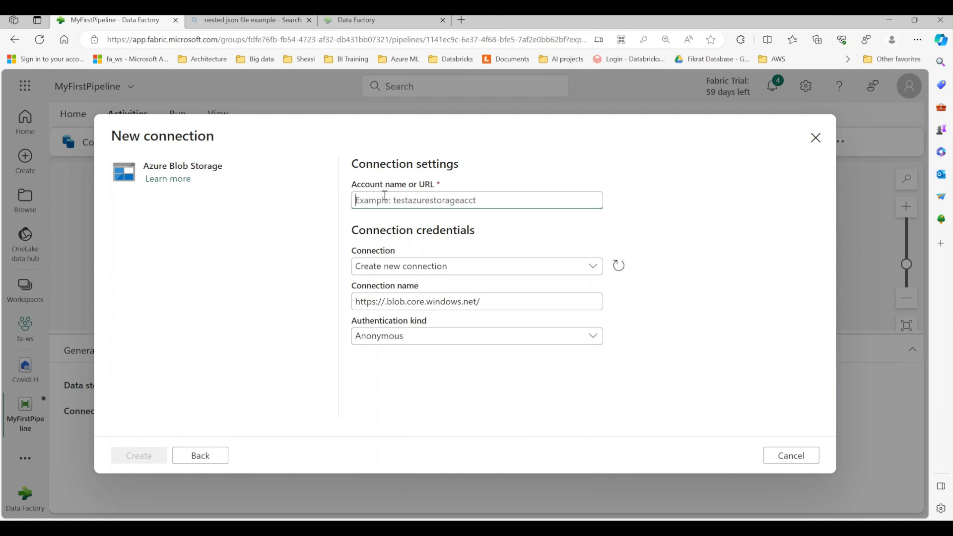
type("ad")
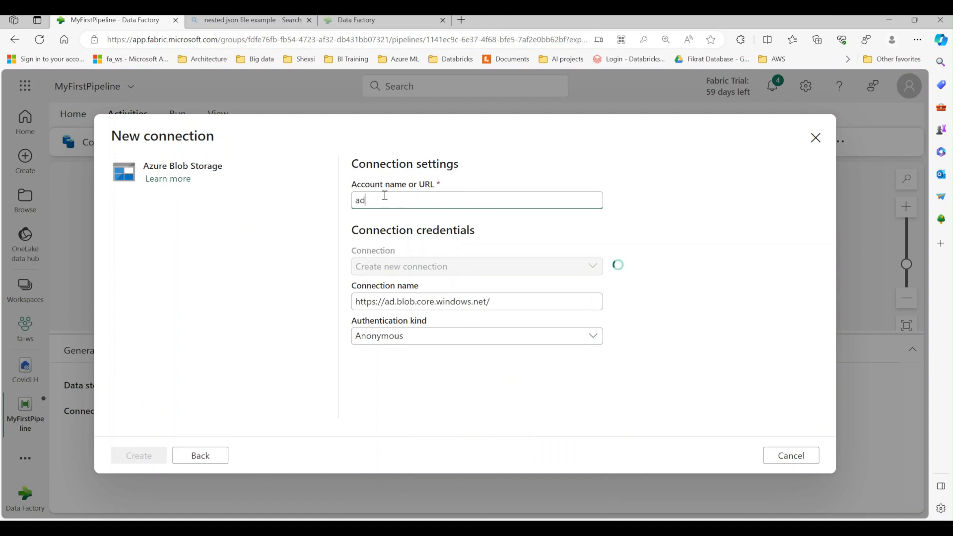
type("lsfabric")
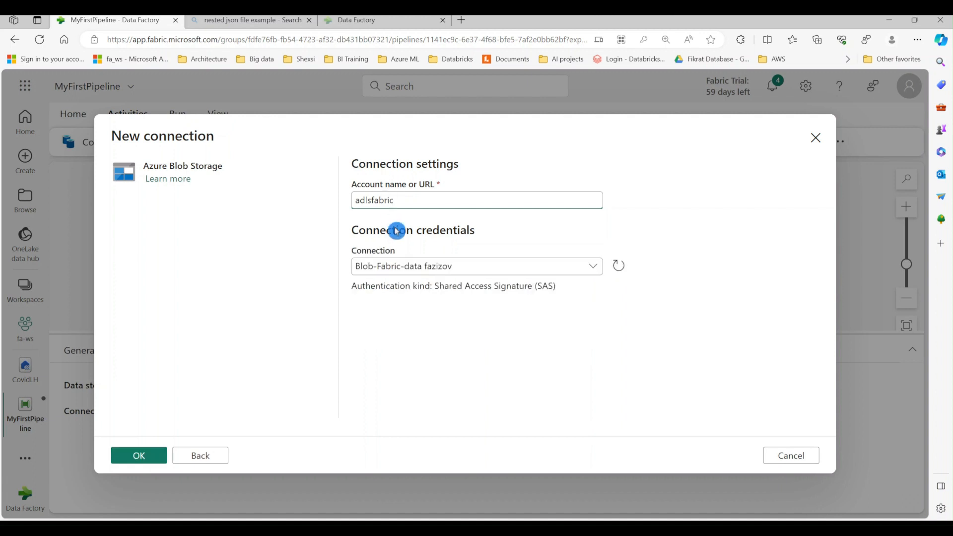
Choose to create a new connection instead of reusing an existing one and name it Adls-fabric-conn.
left_click(404, 267)
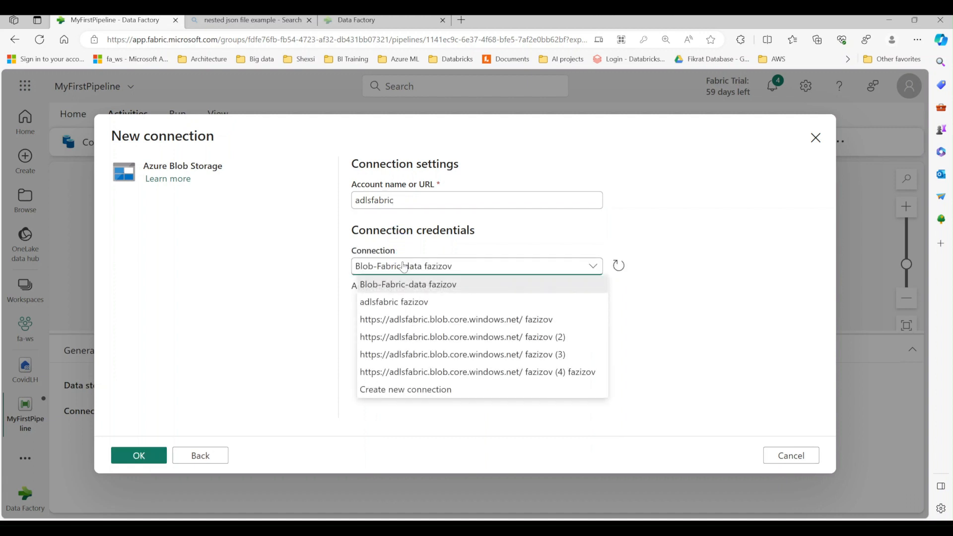
left_click(526, 285)
left_click(586, 268)
left_click(426, 392)
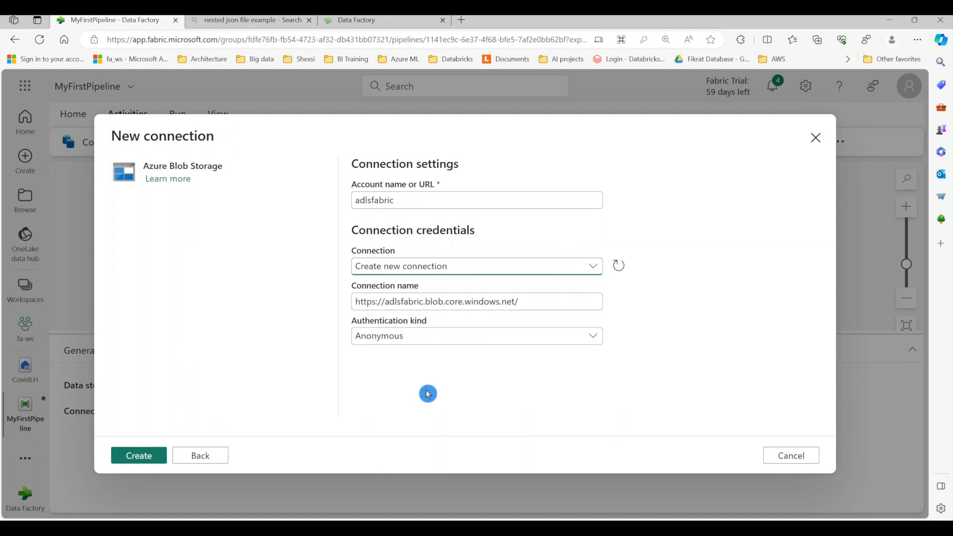
left_click(387, 303)
left_click_drag(537, 302, 260, 318)
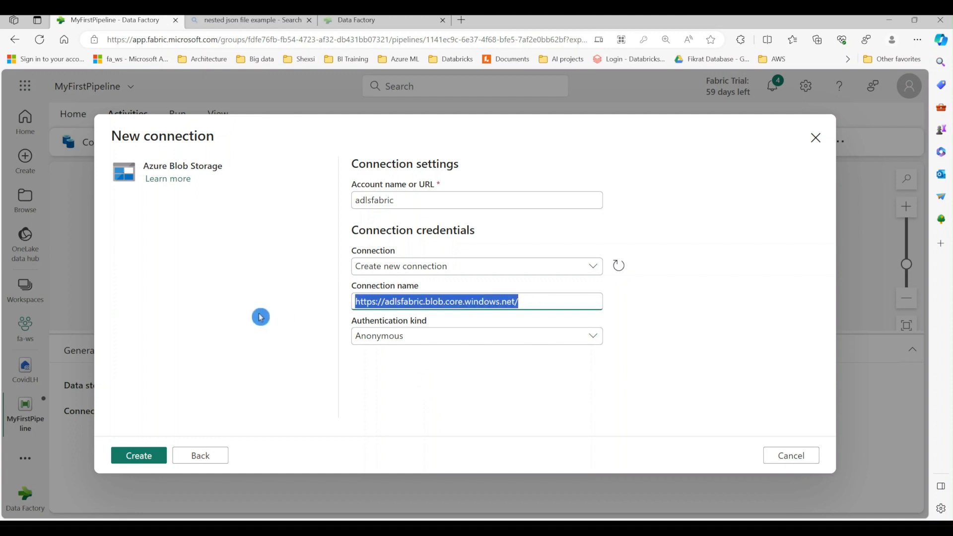
type("Adls-fabric-conn")
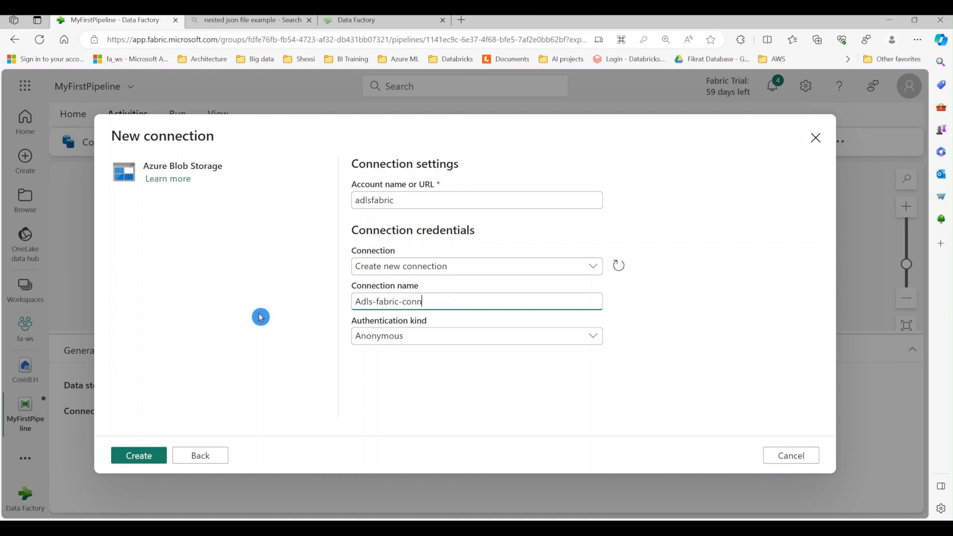
Set the authentication kind of the new blob storage connection to Account key.
left_click(404, 336)
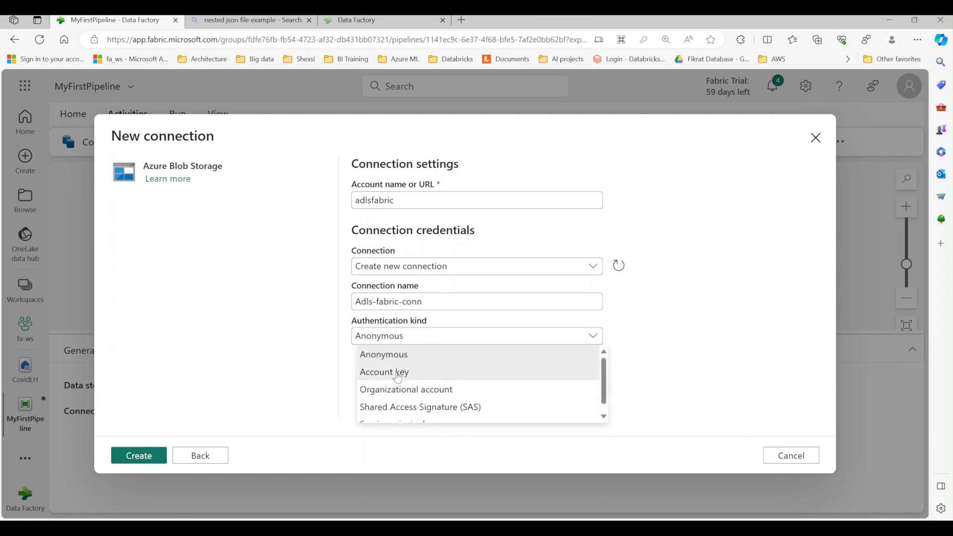
scroll(397, 379, "down", 1)
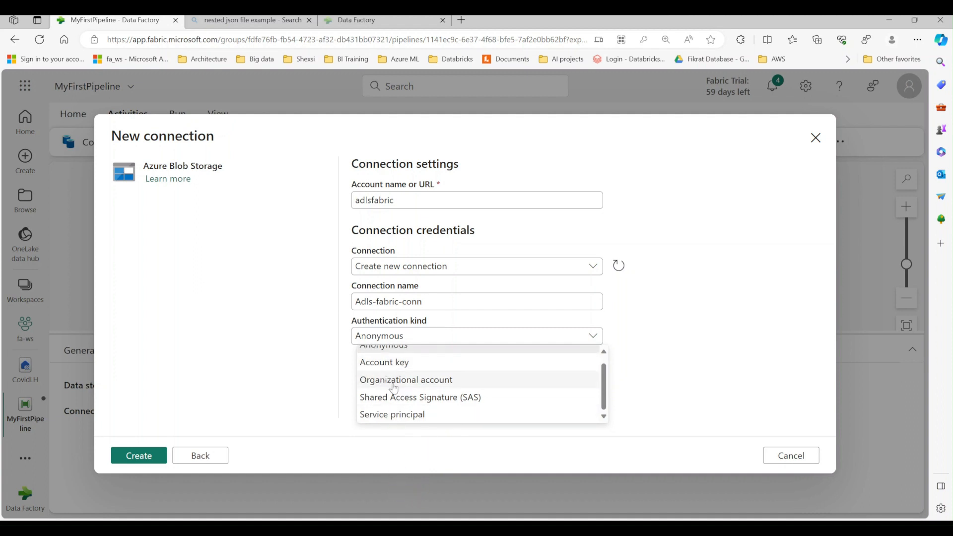
left_click(409, 477)
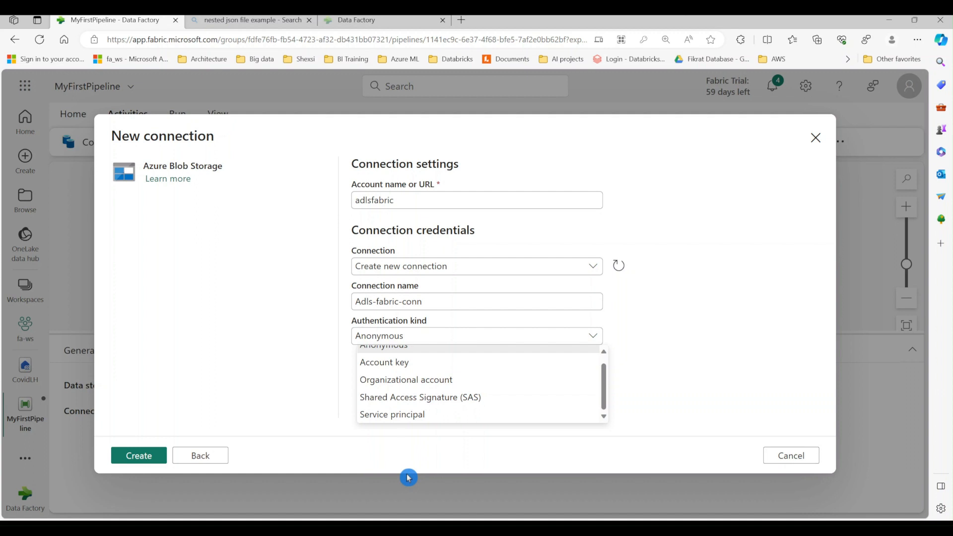
left_click(381, 362)
left_click(387, 371)
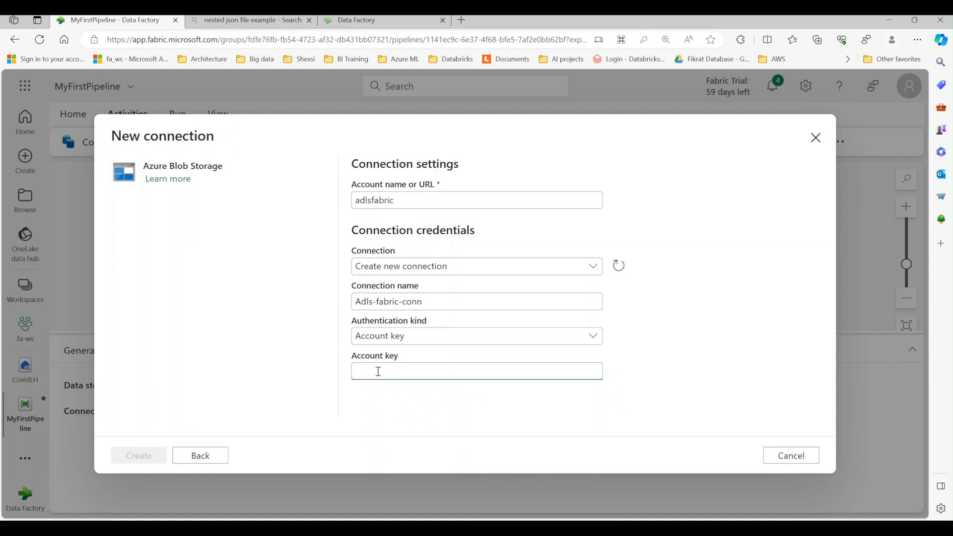
Enter the storage account key and create the Adls-fabric-conn connection.
key("ctrl+v")
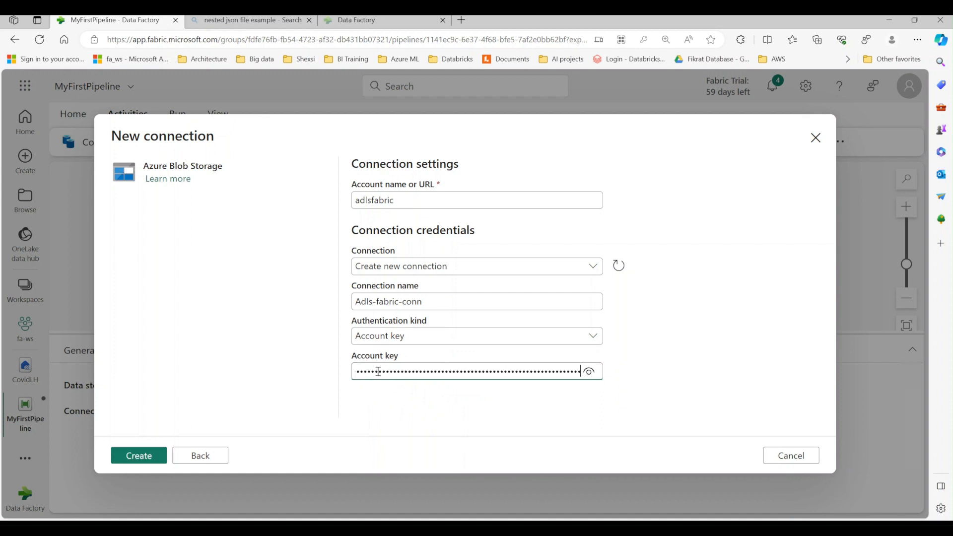
left_click(154, 458)
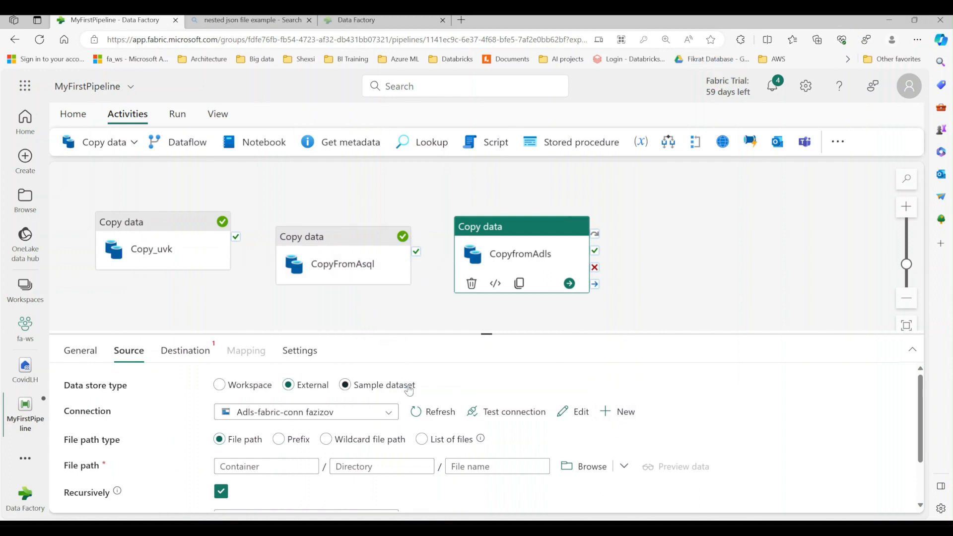
Browse the storage account and choose SampleJson.json in the fabric-data container as the CopyfromAdls source file.
left_click(588, 470)
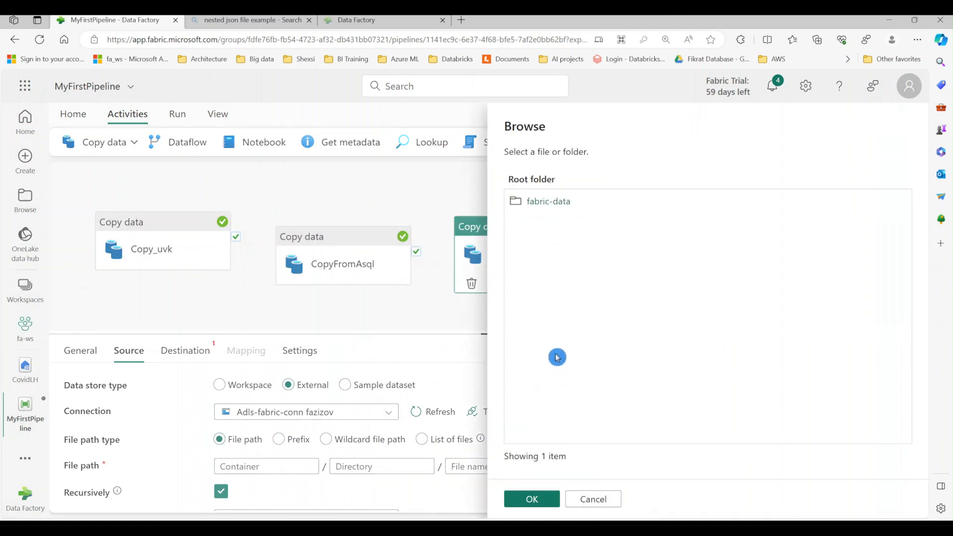
left_click(548, 203)
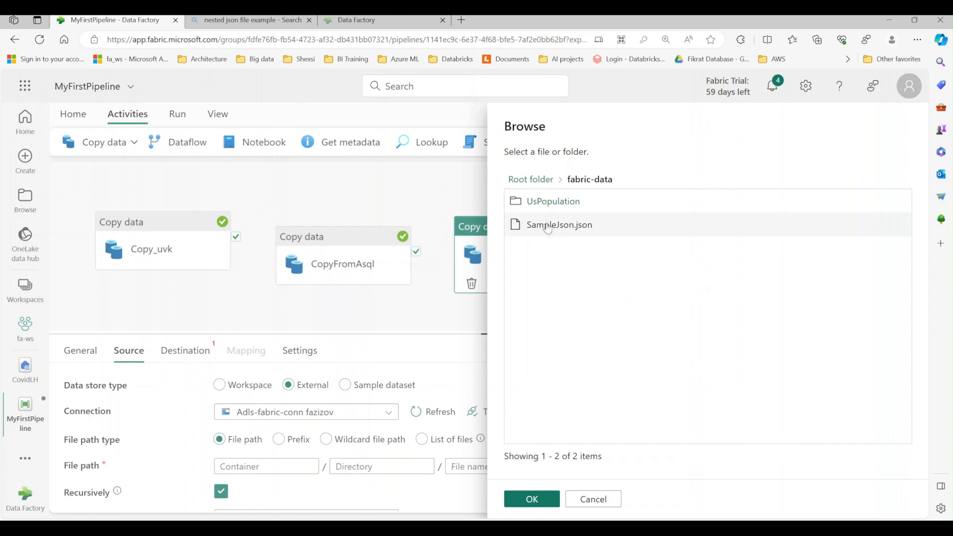
left_click(546, 227)
left_click(530, 500)
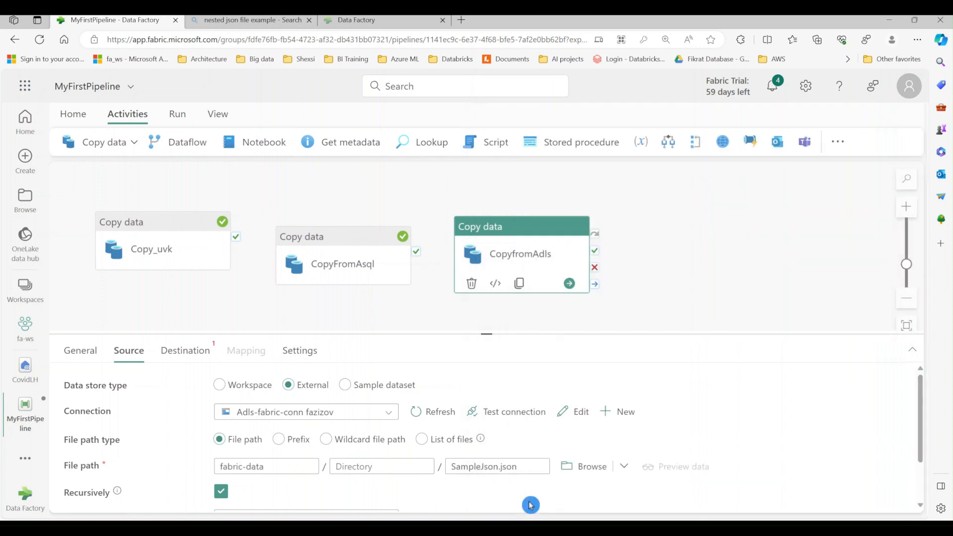
Set the source file format to JSON and preview the source data.
scroll(266, 442, "down", 1)
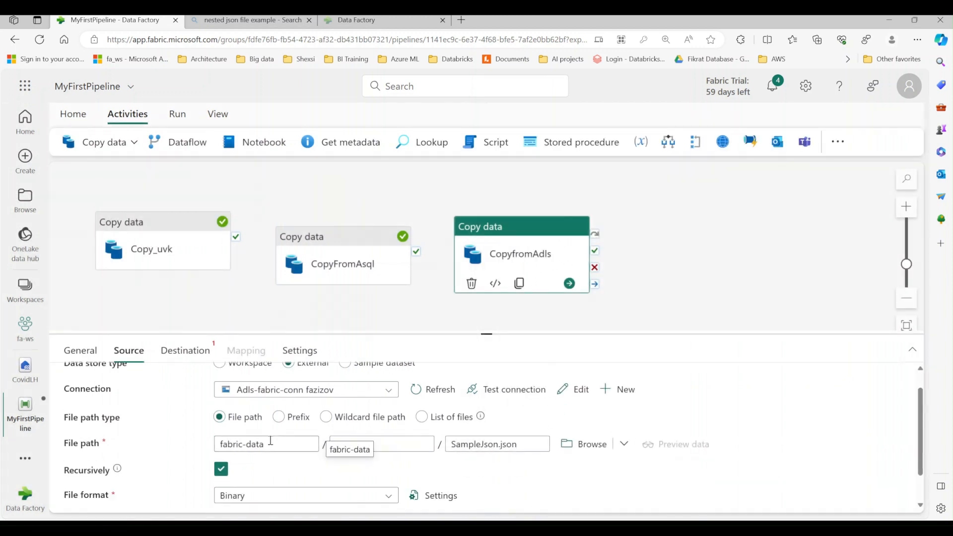
scroll(157, 499, "down", 1)
scroll(156, 498, "down", 1)
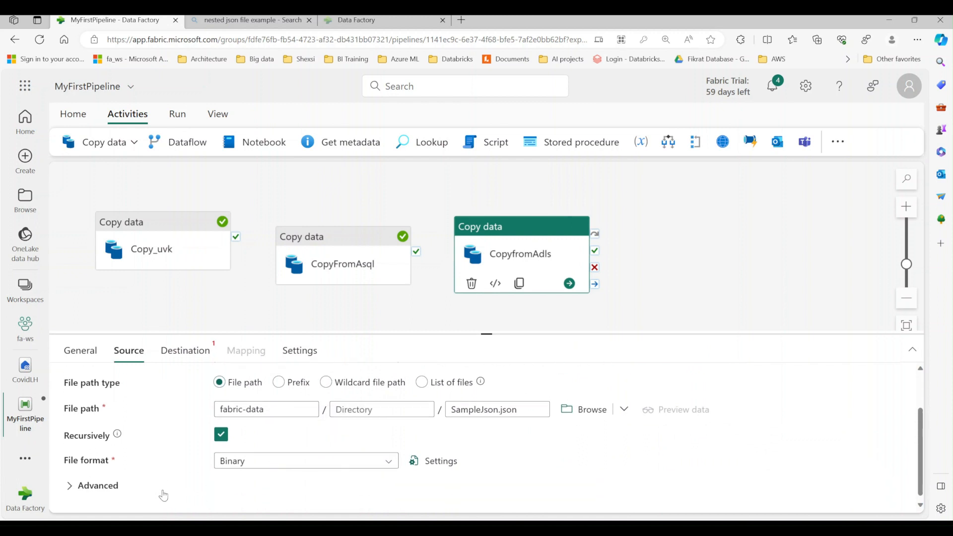
left_click(67, 449)
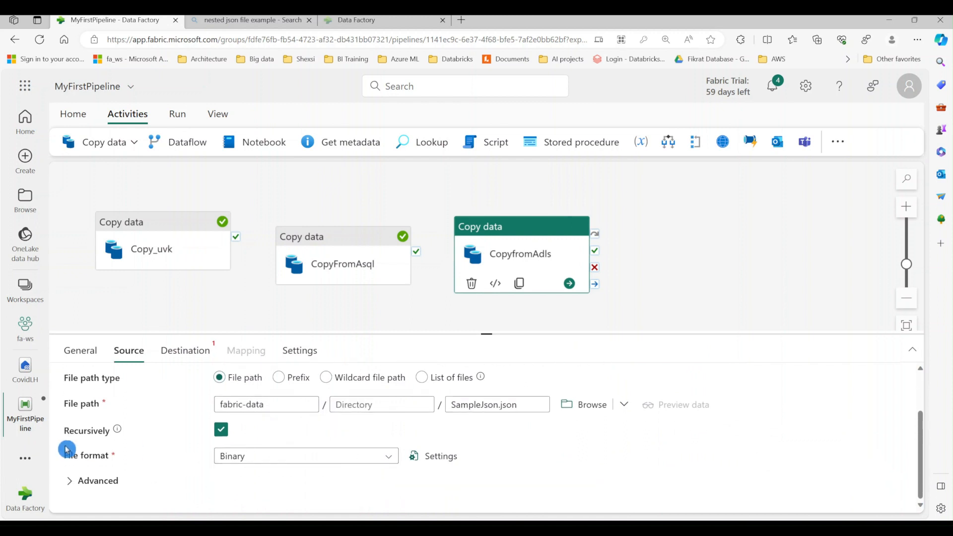
left_click(297, 456)
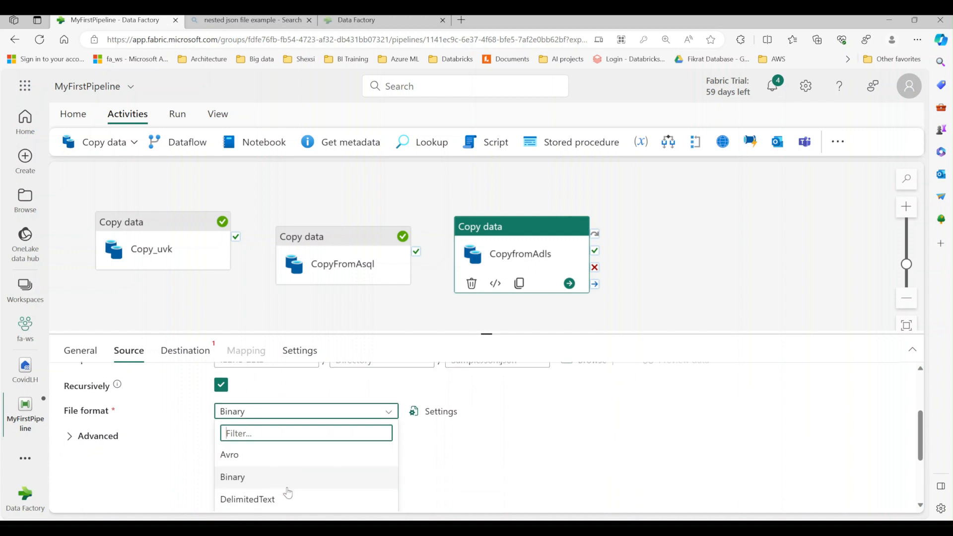
left_click(239, 504)
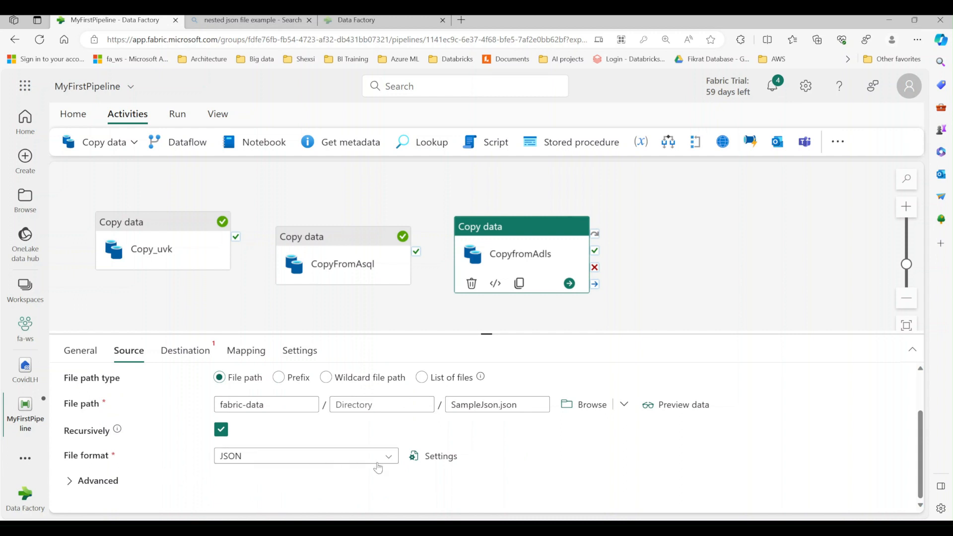
left_click(663, 408)
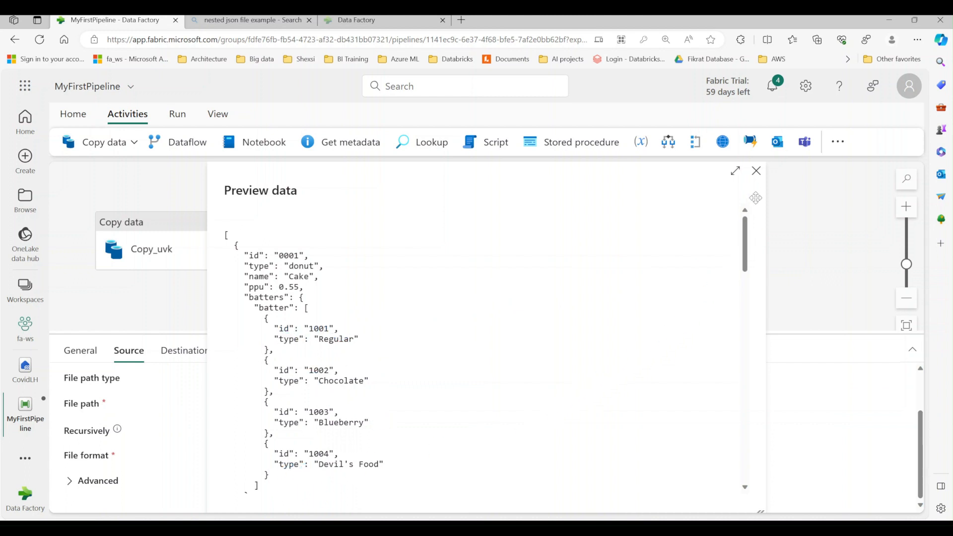
left_click(756, 170)
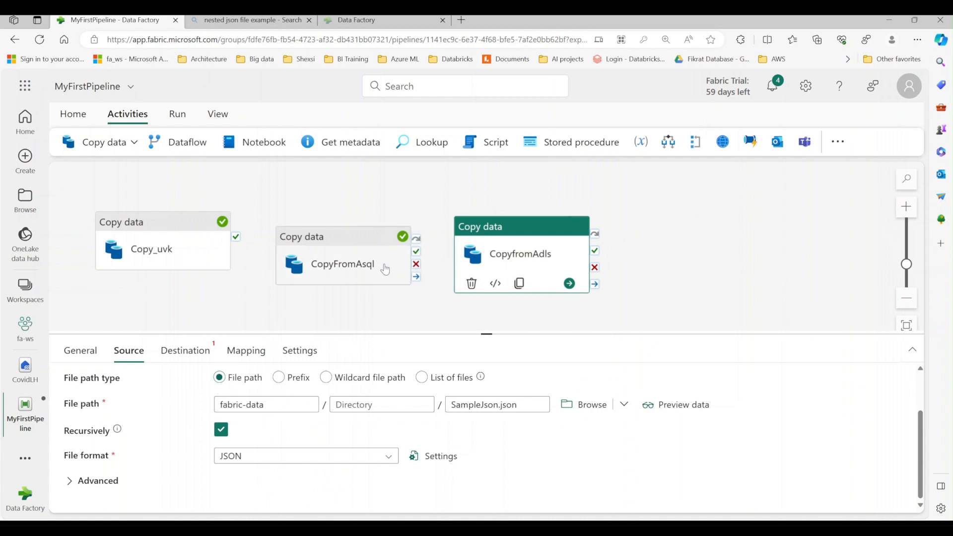
Set the CopyfromAdls destination to the CovidLH lakehouse with a table named Sweets.
left_click(200, 357)
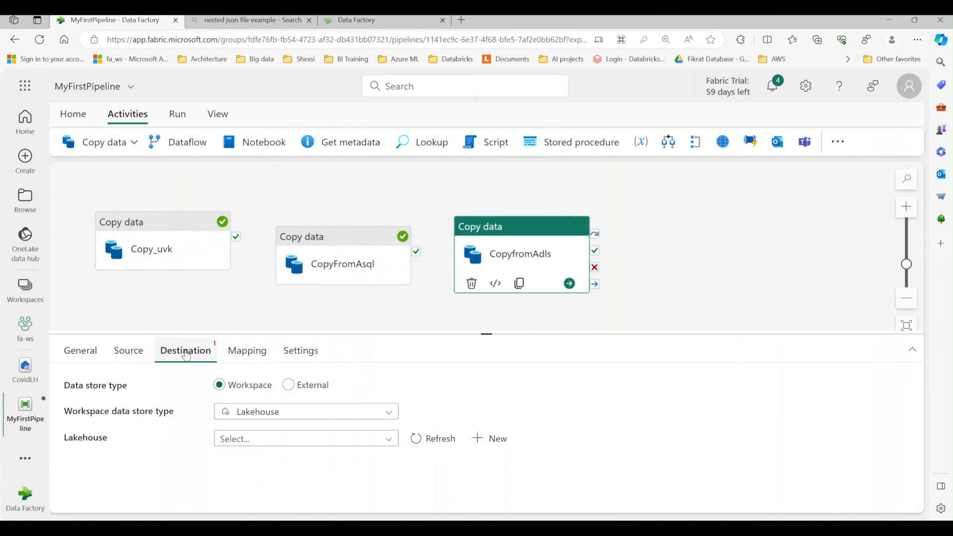
left_click(262, 441)
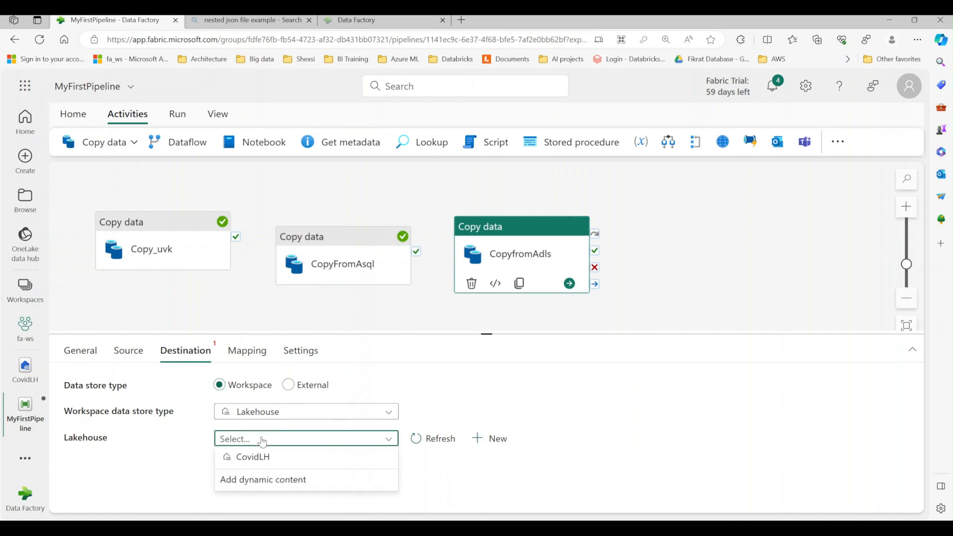
left_click(253, 461)
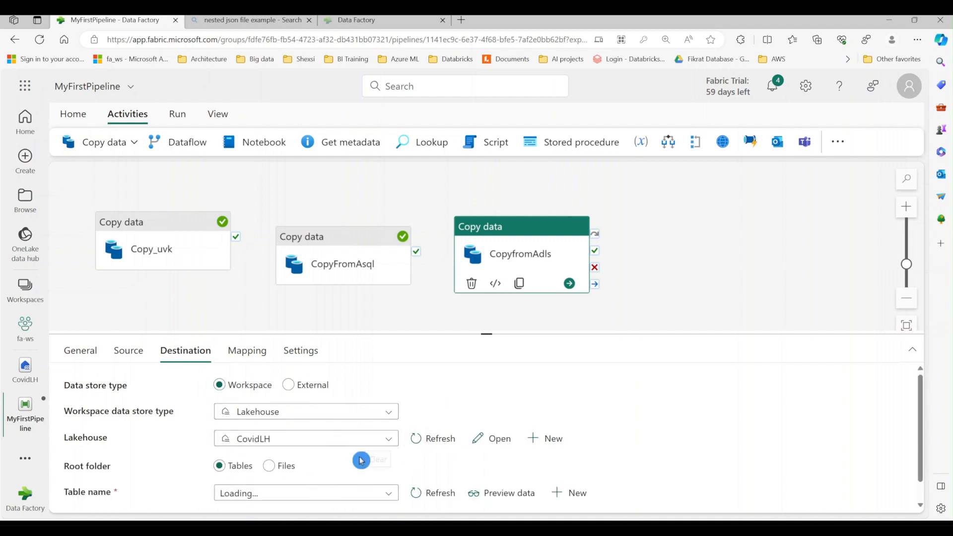
scroll(268, 481, "down", 1)
left_click(245, 469)
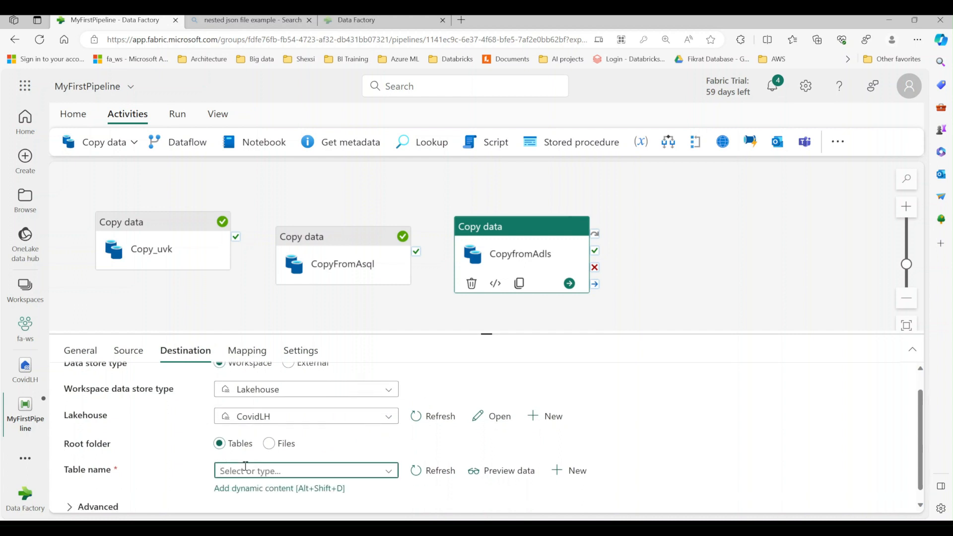
type("Sweets")
scroll(300, 441, "down", 1)
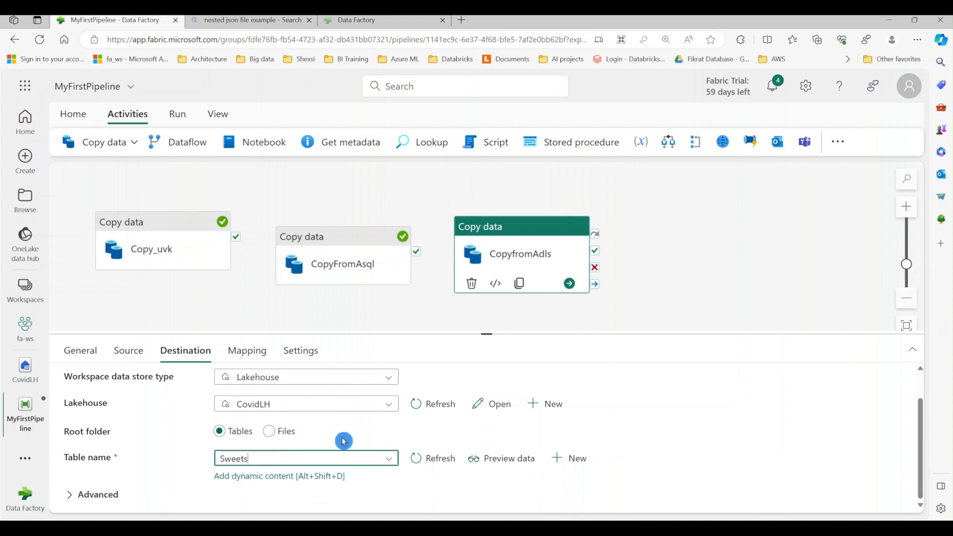
scroll(344, 440, "up", 1)
Import the schemas into the CopyfromAdls column mapping.
left_click(253, 355)
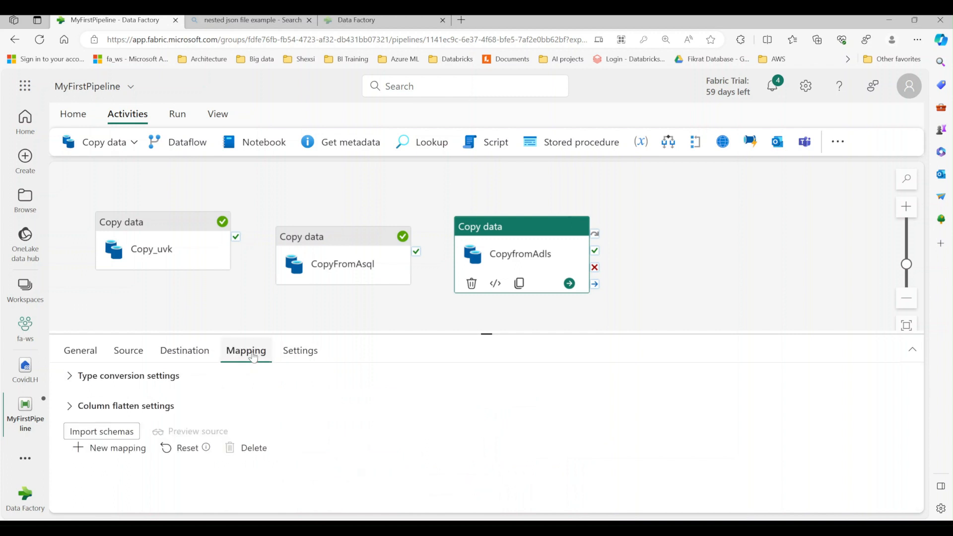
left_click(125, 432)
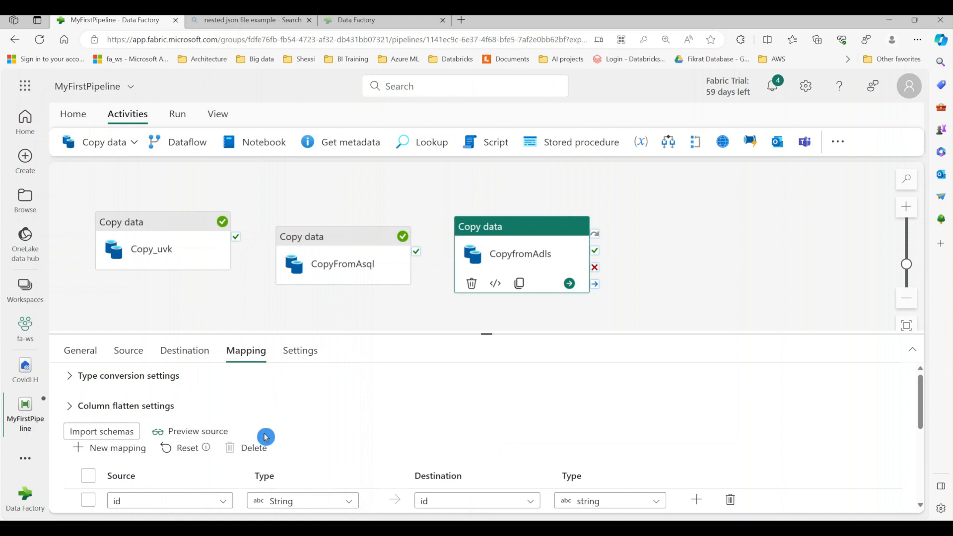
Rename the destination columns for batters.batter.id, batters.batter.type and topping.id as batters_id, batters_type and topping_id.
scroll(487, 398, "down", 3)
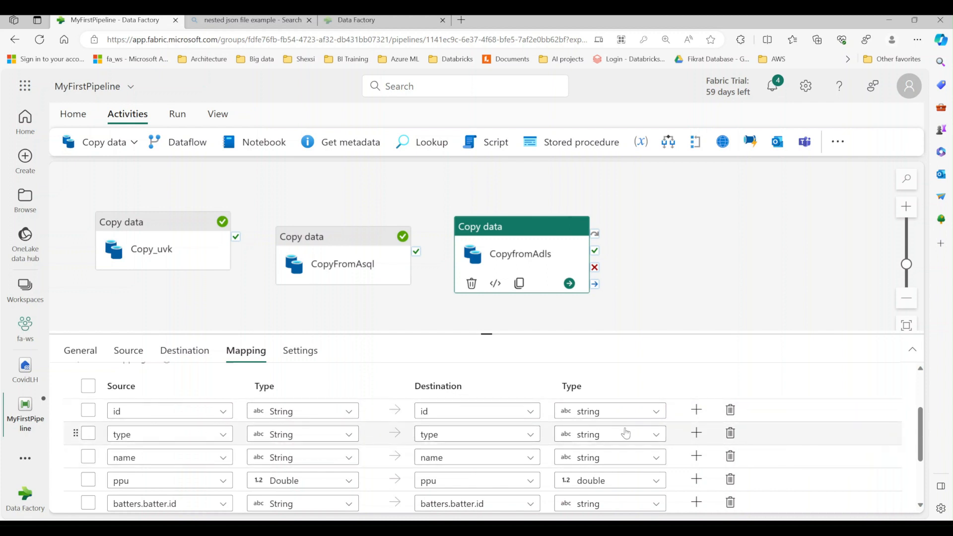
scroll(320, 465, "down", 1)
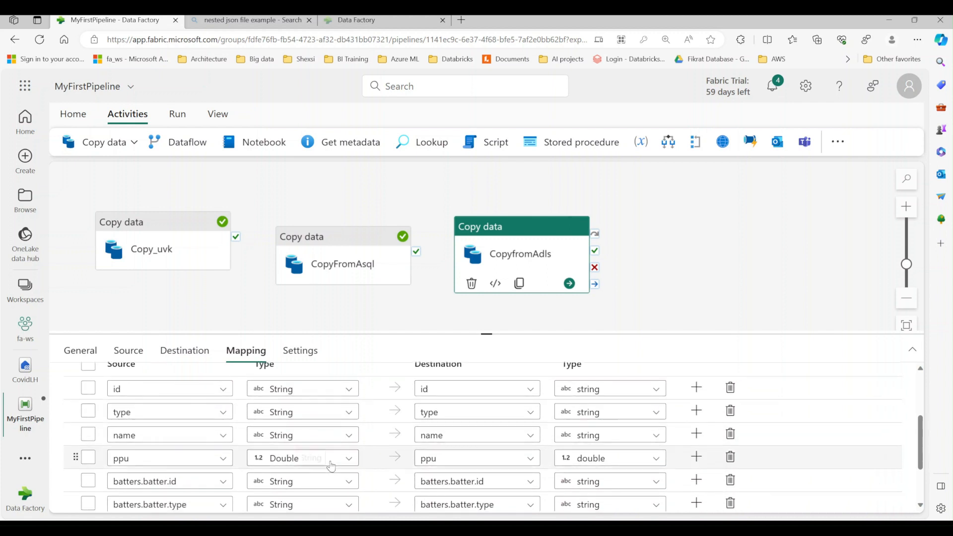
scroll(305, 415, "down", 1)
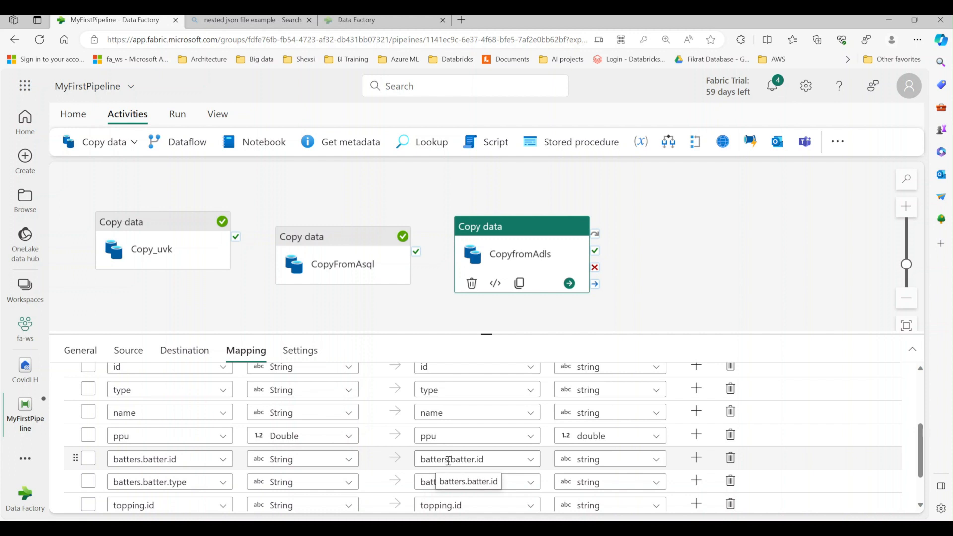
left_click_drag(449, 460, 476, 461)
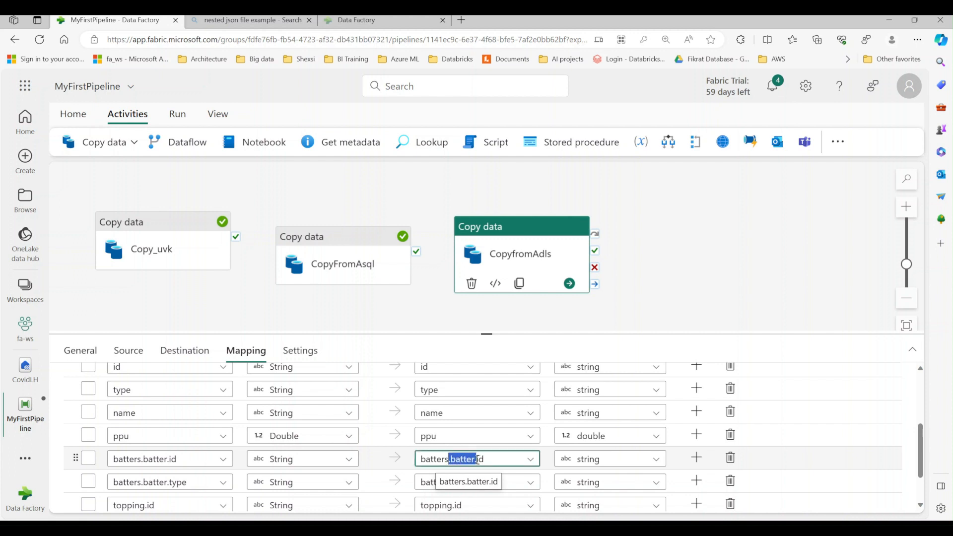
type("_")
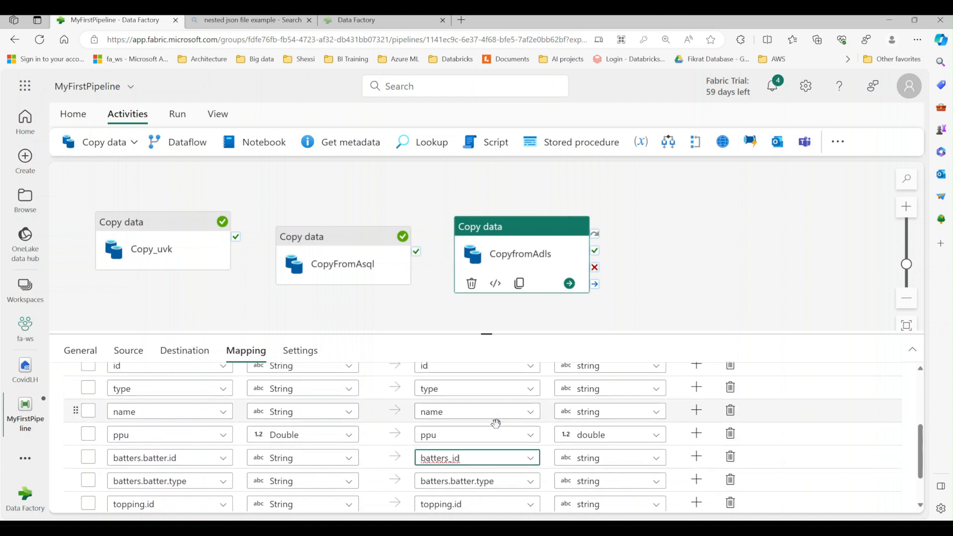
scroll(491, 425, "down", 2)
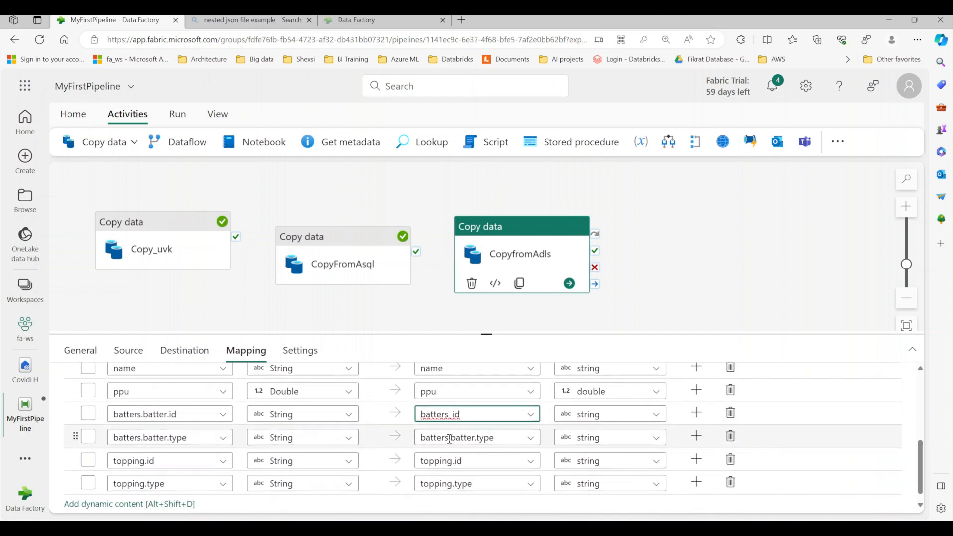
left_click_drag(448, 437, 477, 438)
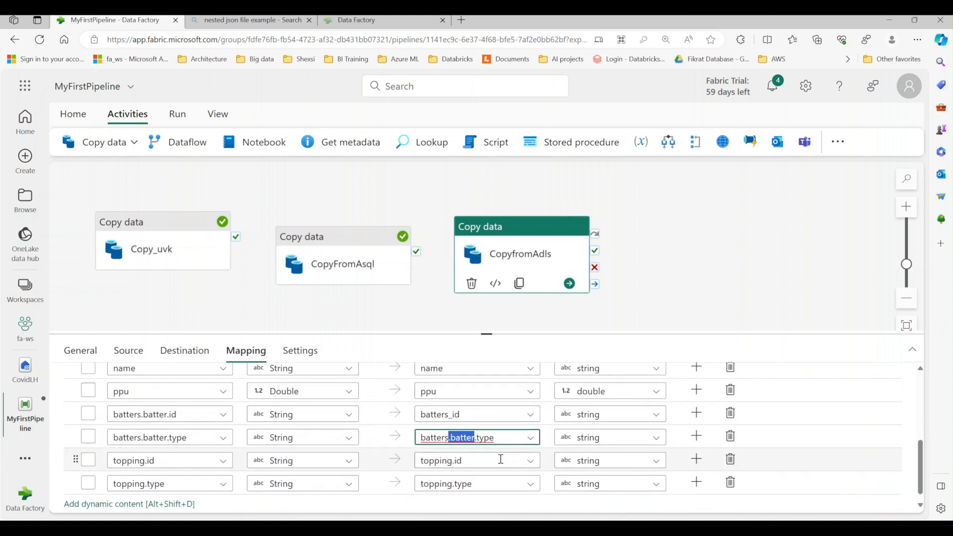
key("BackSpace")
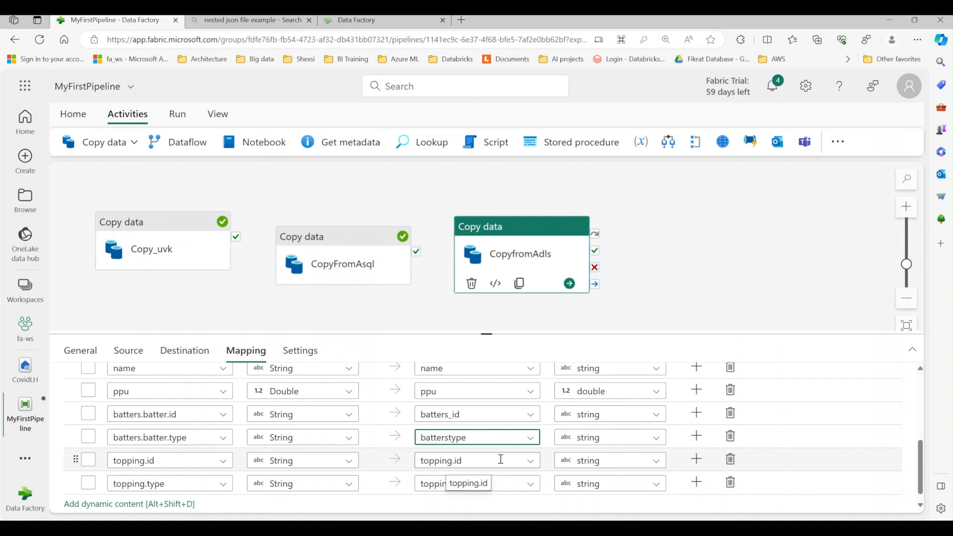
type("_")
left_click_drag(453, 461, 456, 461)
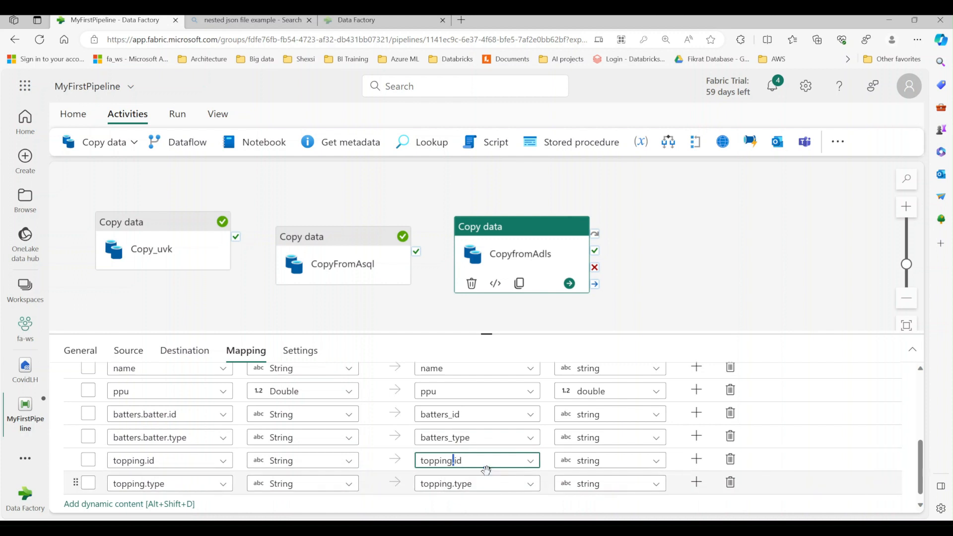
type("_")
Change the destination type of the topping_id column to integer and look over the mapped columns.
left_click(639, 459)
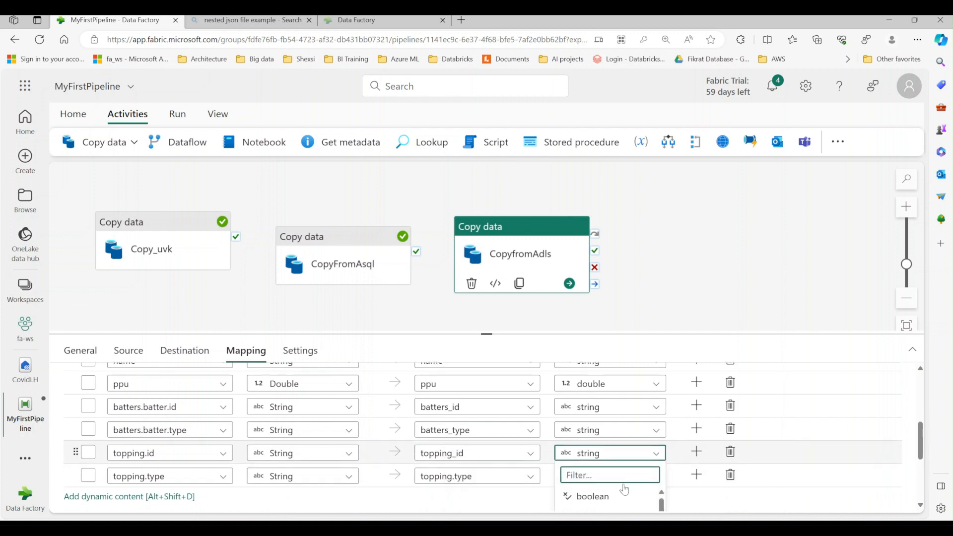
scroll(600, 492, "down", 3)
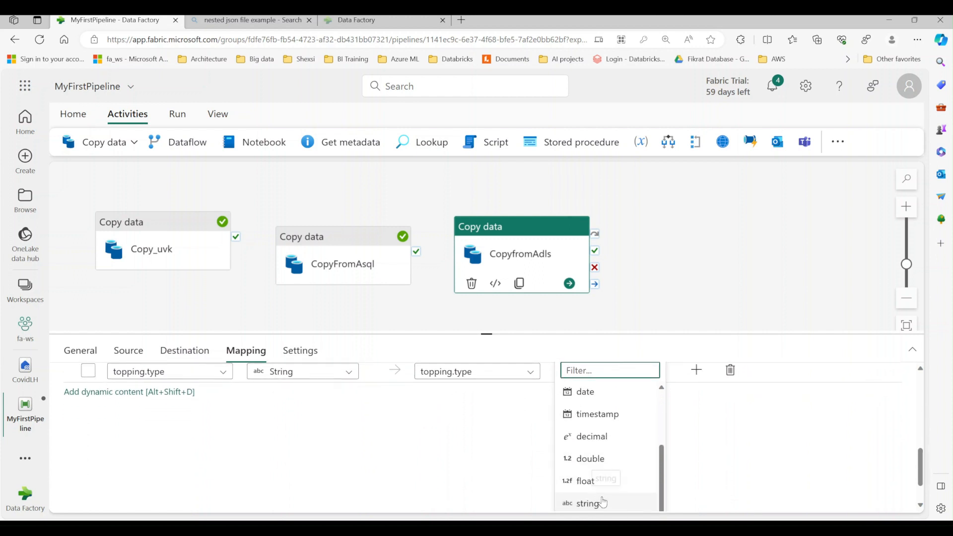
type("i")
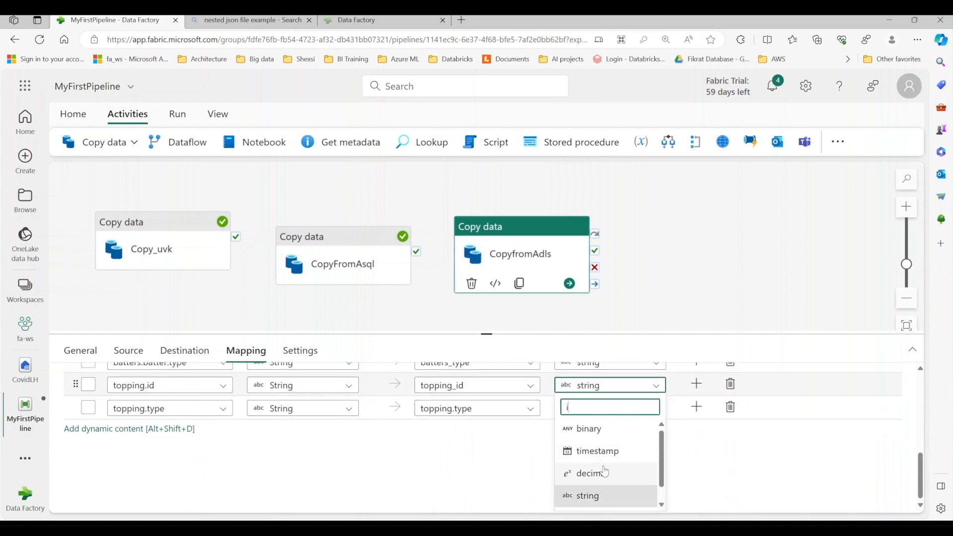
type("n")
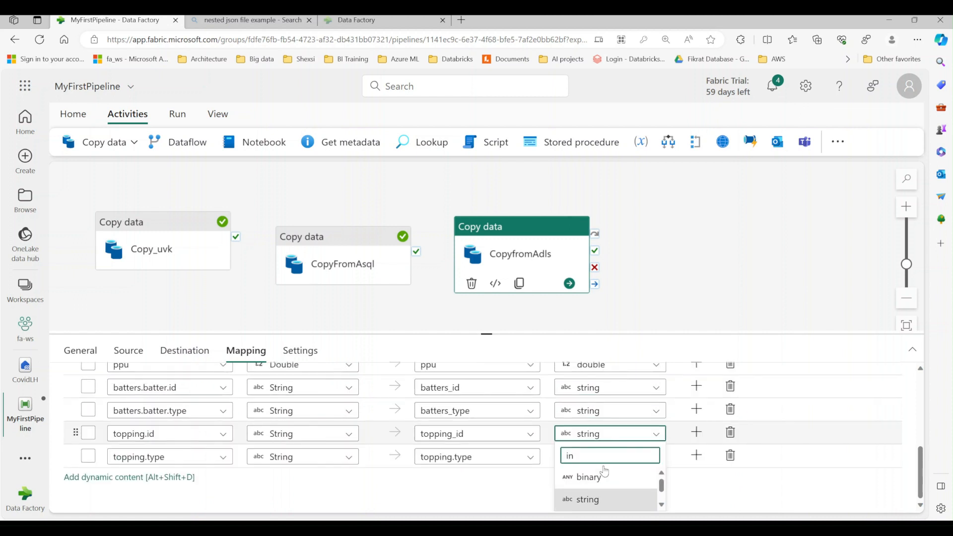
type("t")
left_click(609, 496)
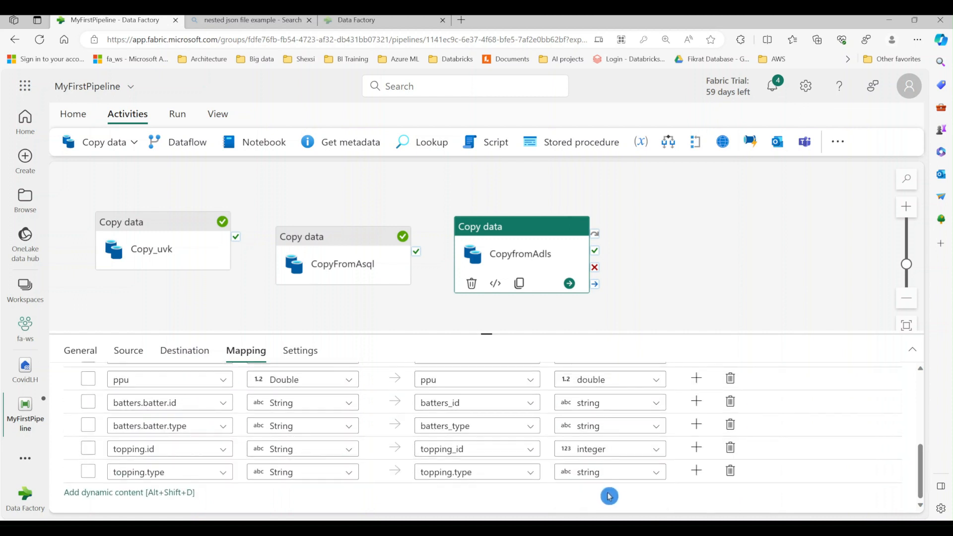
scroll(427, 477, "up", 2)
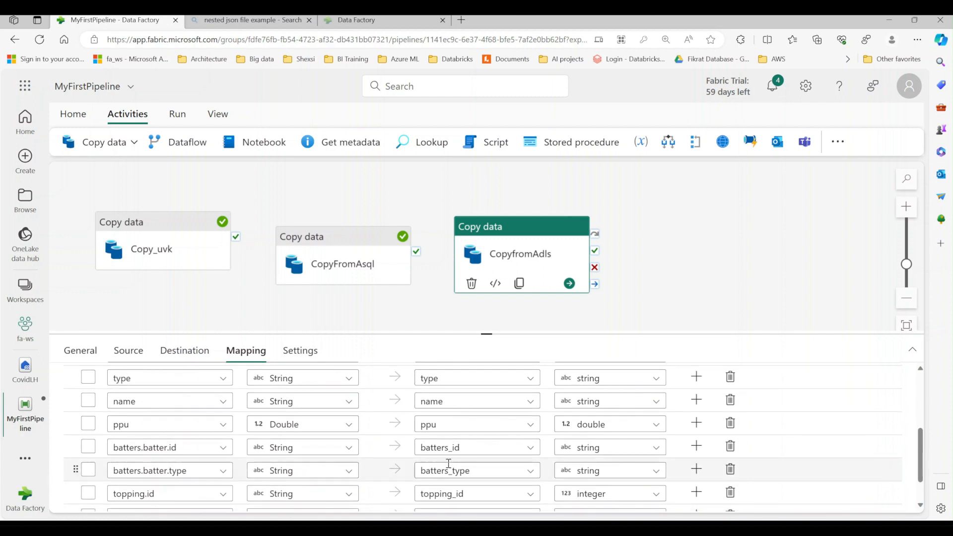
scroll(448, 463, "up", 2)
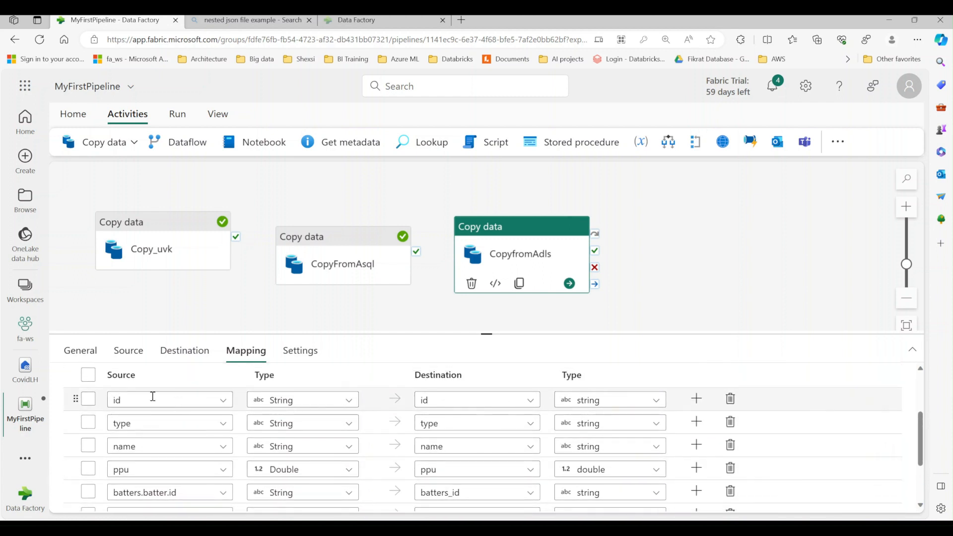
Change the destination type of the id column to integer in the CopyfromAdls mapping.
left_click(639, 401)
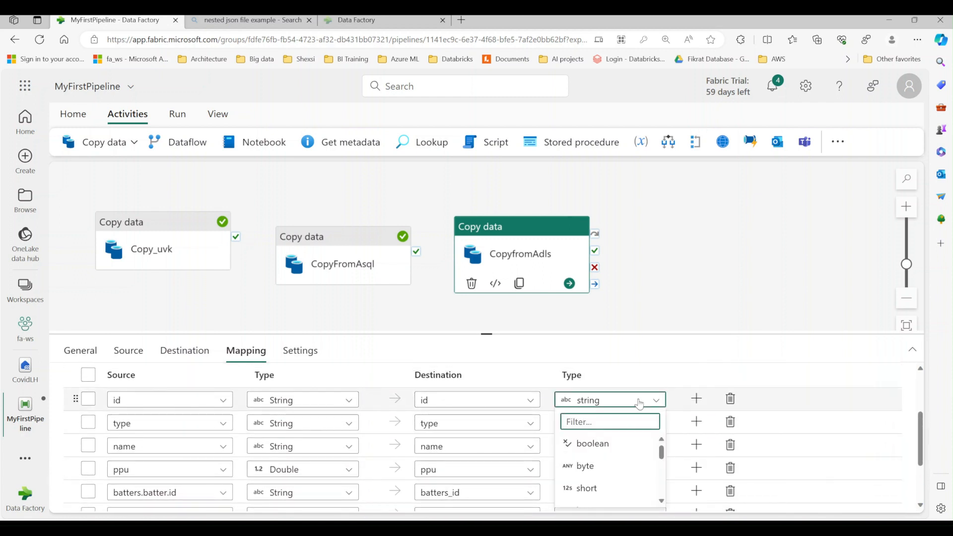
type("int")
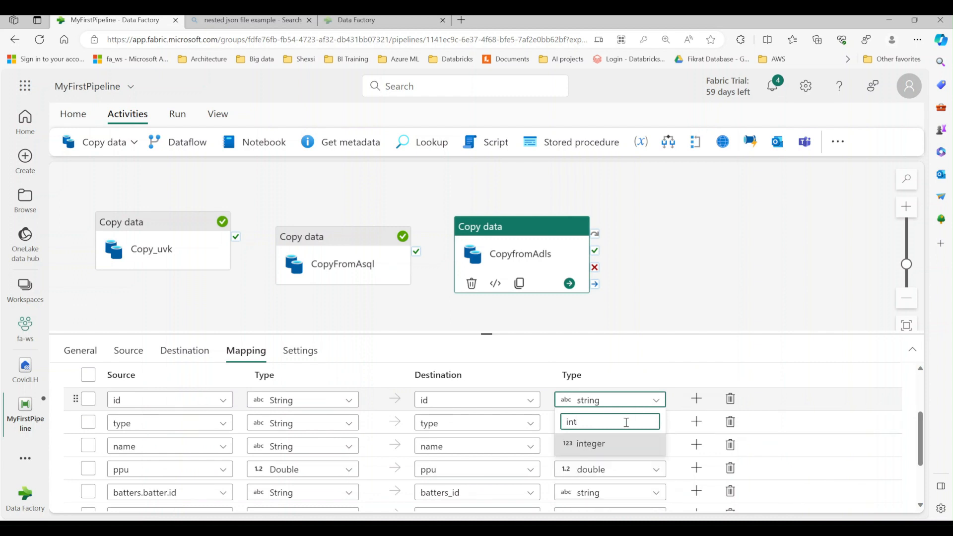
left_click(606, 444)
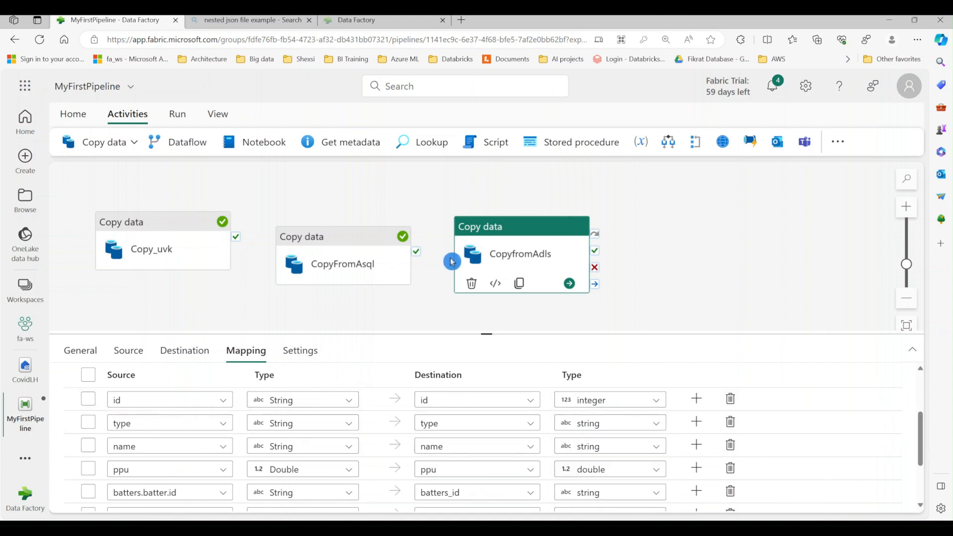
Save the pipeline and run it with all three copy activities.
left_click(73, 117)
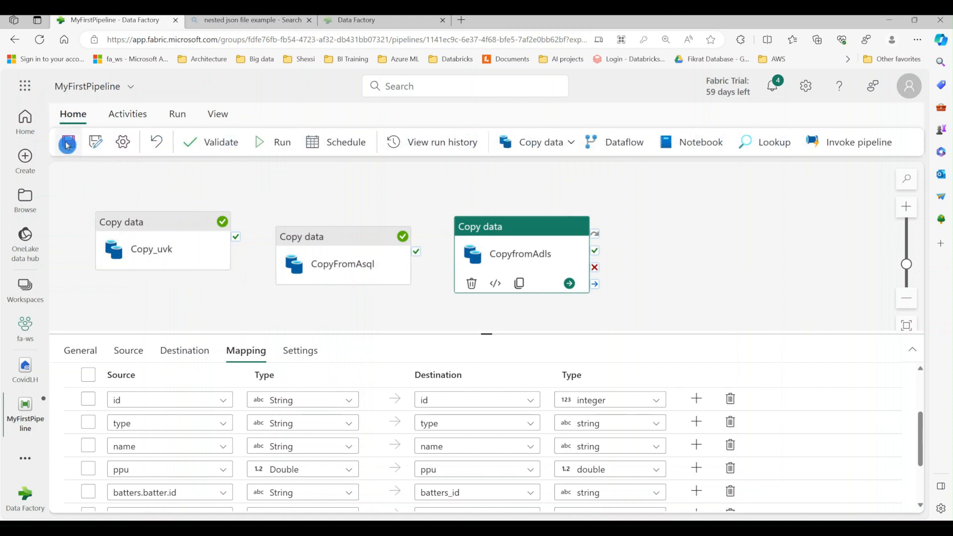
left_click(69, 144)
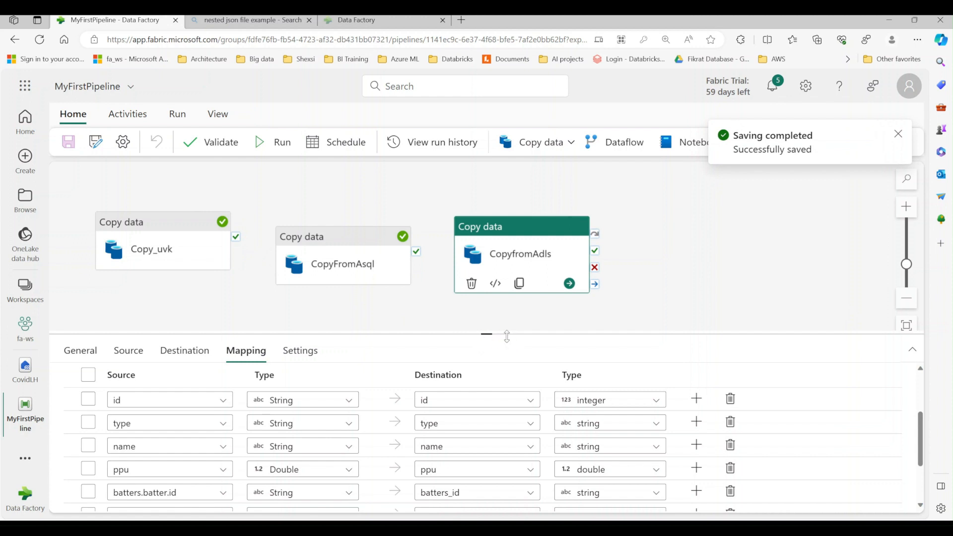
left_click(279, 144)
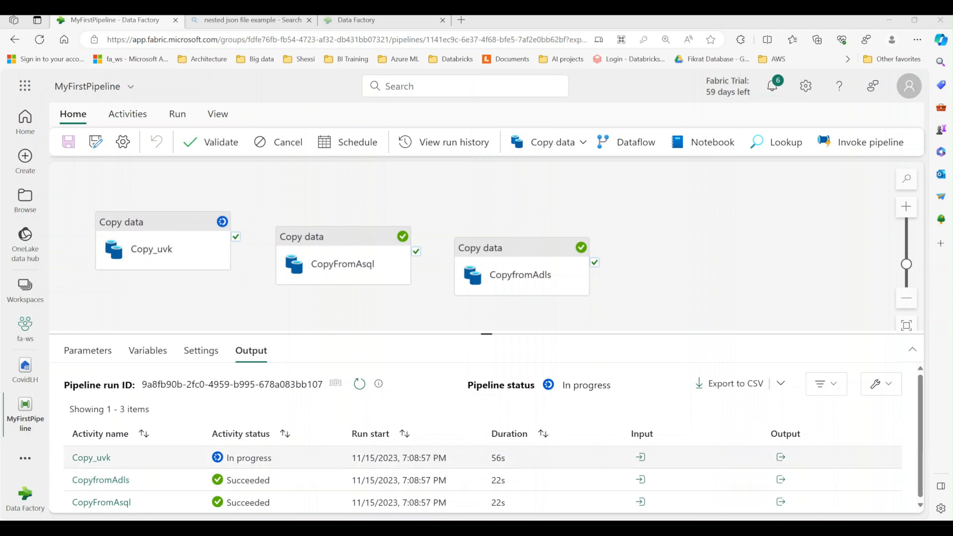
Refresh the tables of the CovidLH lakehouse and preview the Sweets table.
left_click(25, 367)
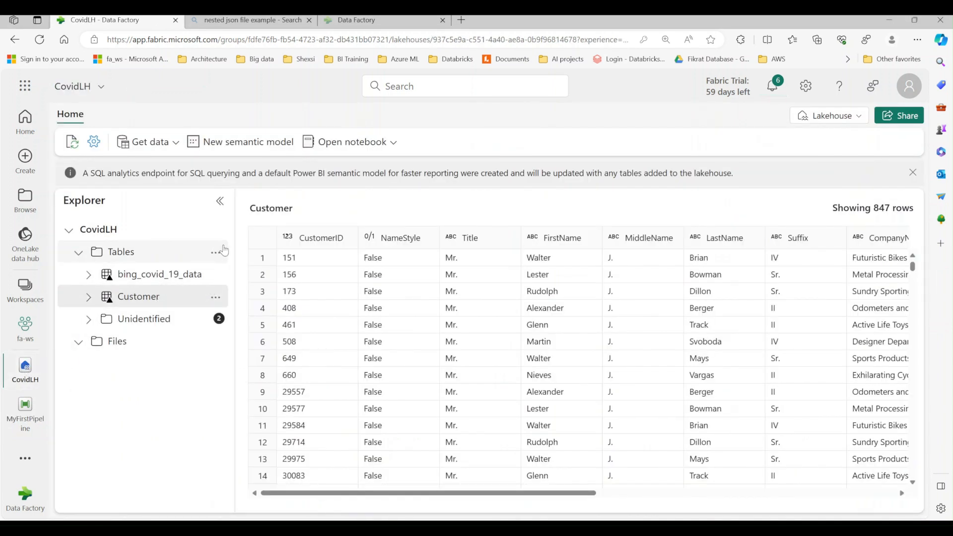
left_click(215, 276)
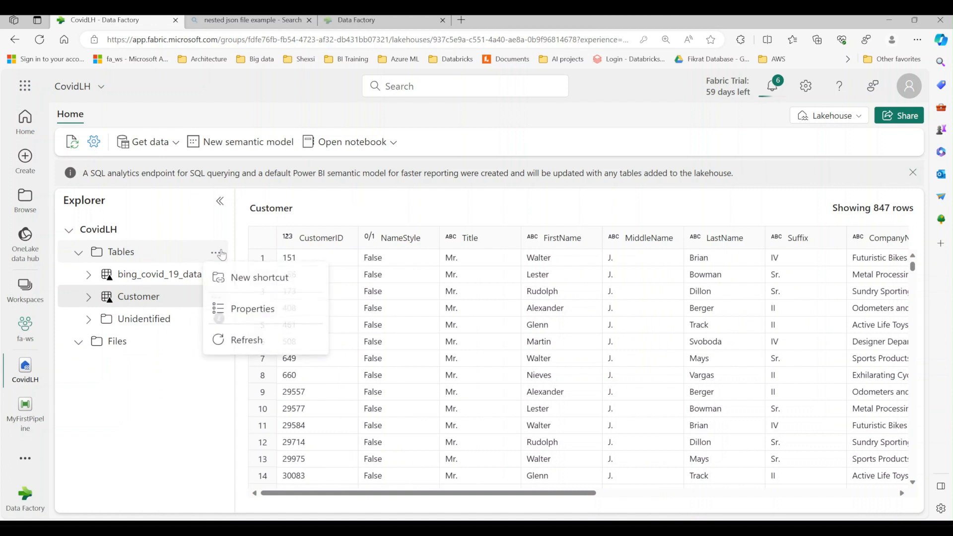
left_click(243, 343)
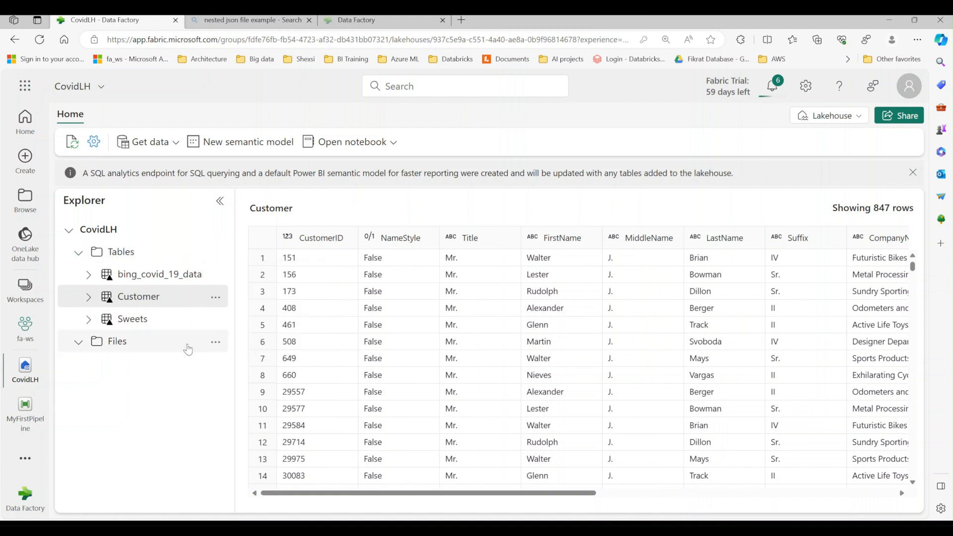
left_click(138, 322)
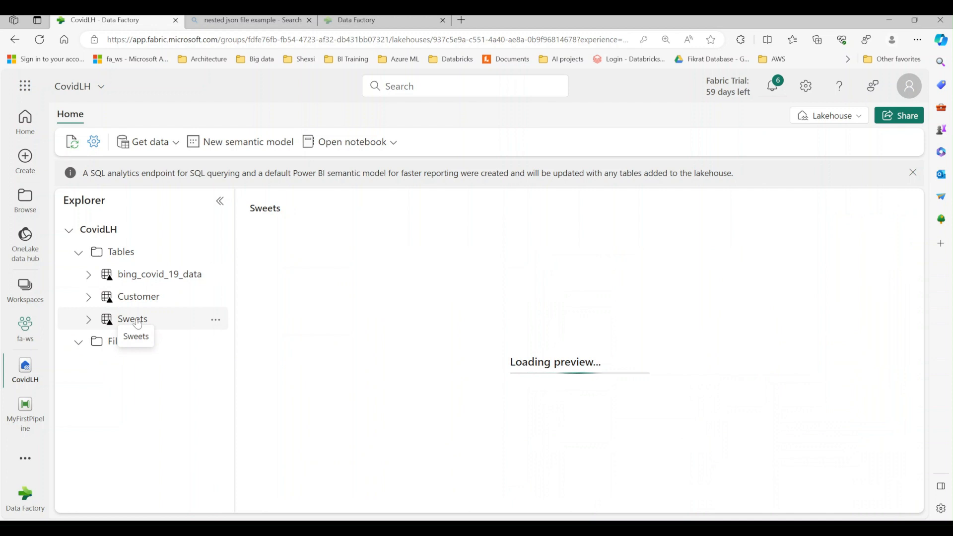